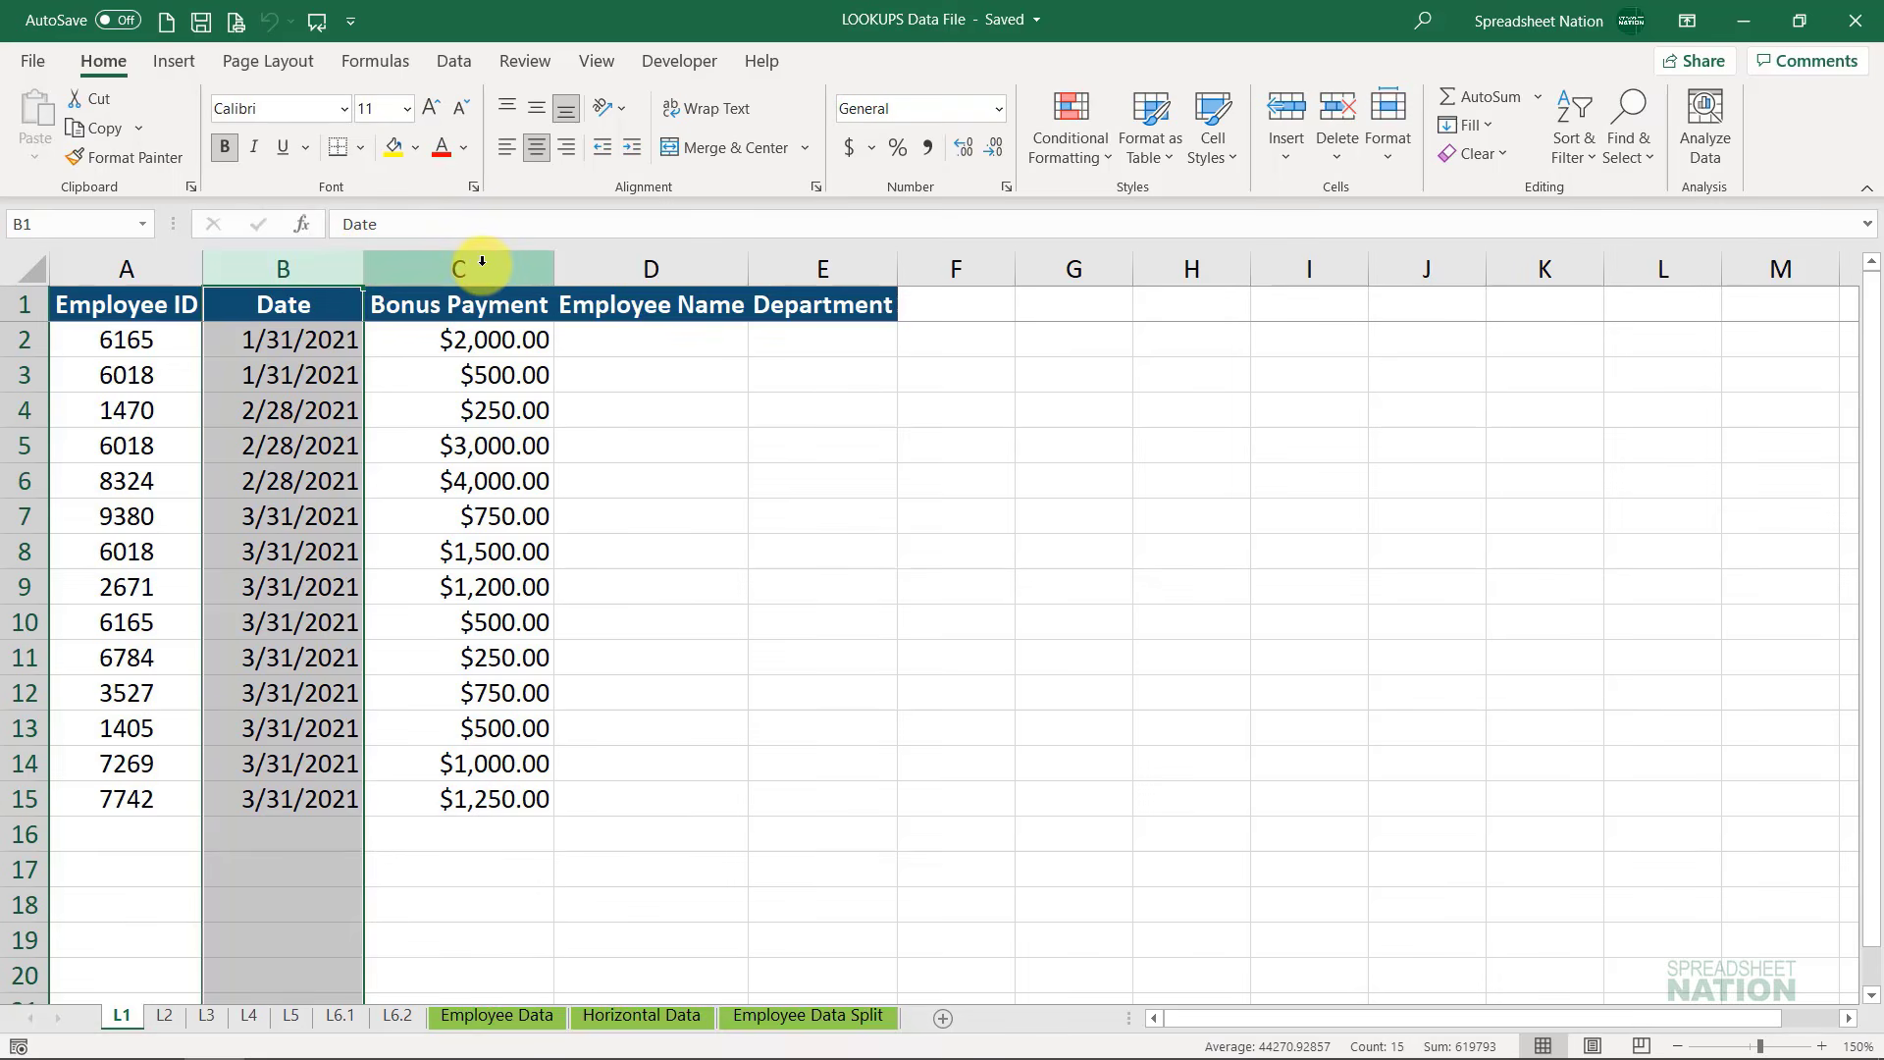
# Review the bonus payment, employee name and department columns on sheet L1, and all four columns of the Employee Data sheet
pyautogui.click(481, 260)
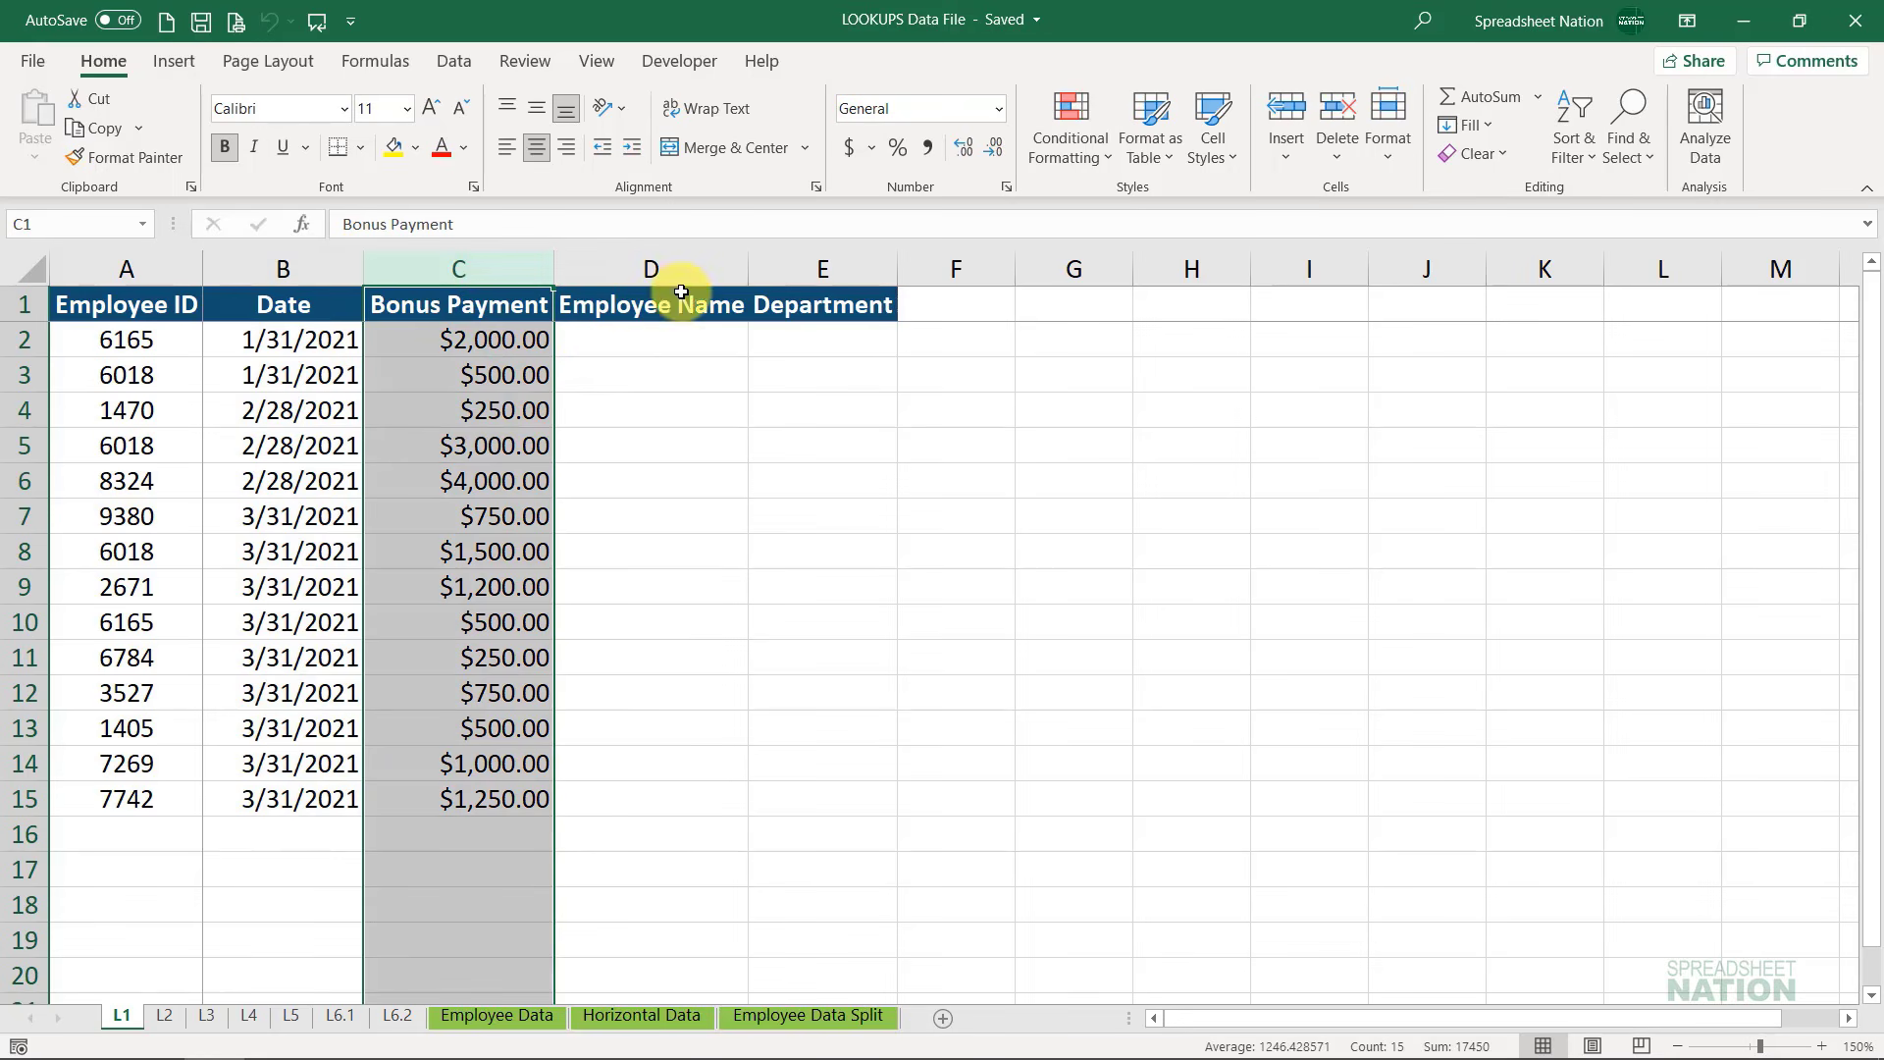
pyautogui.click(690, 261)
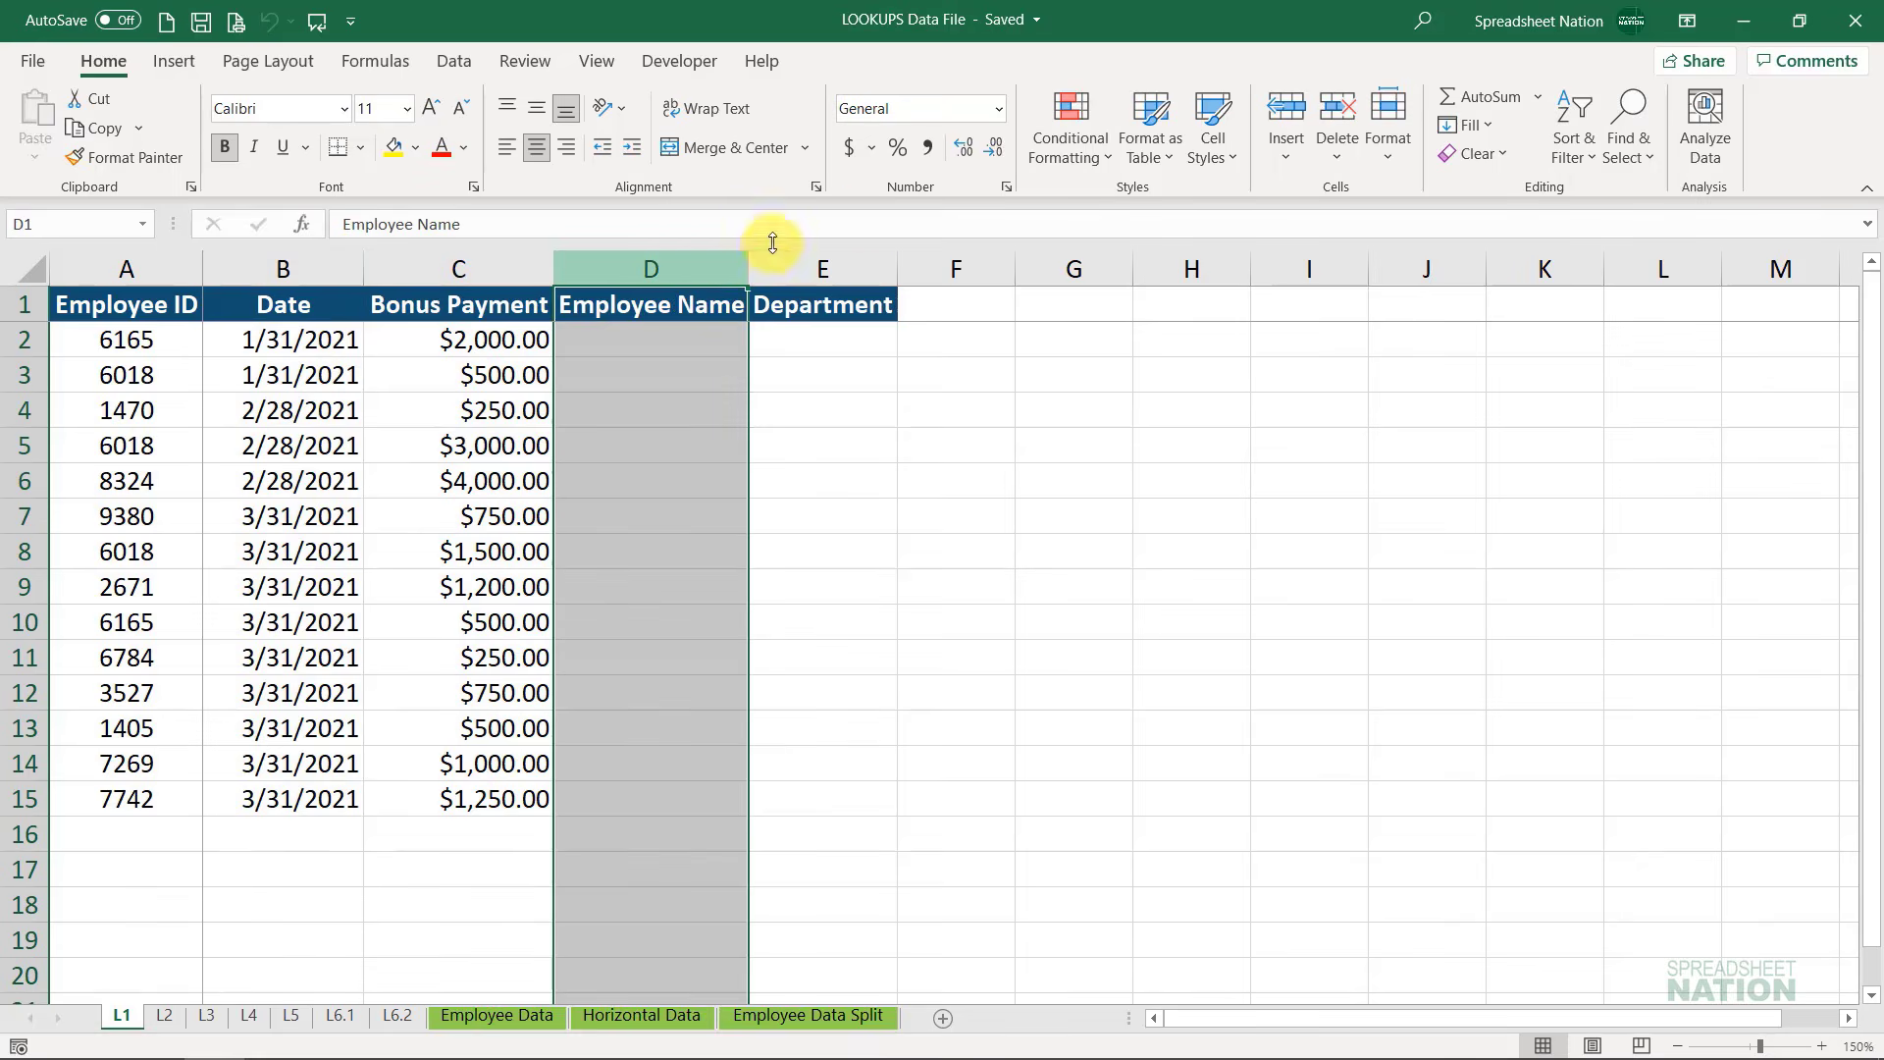
pyautogui.click(863, 261)
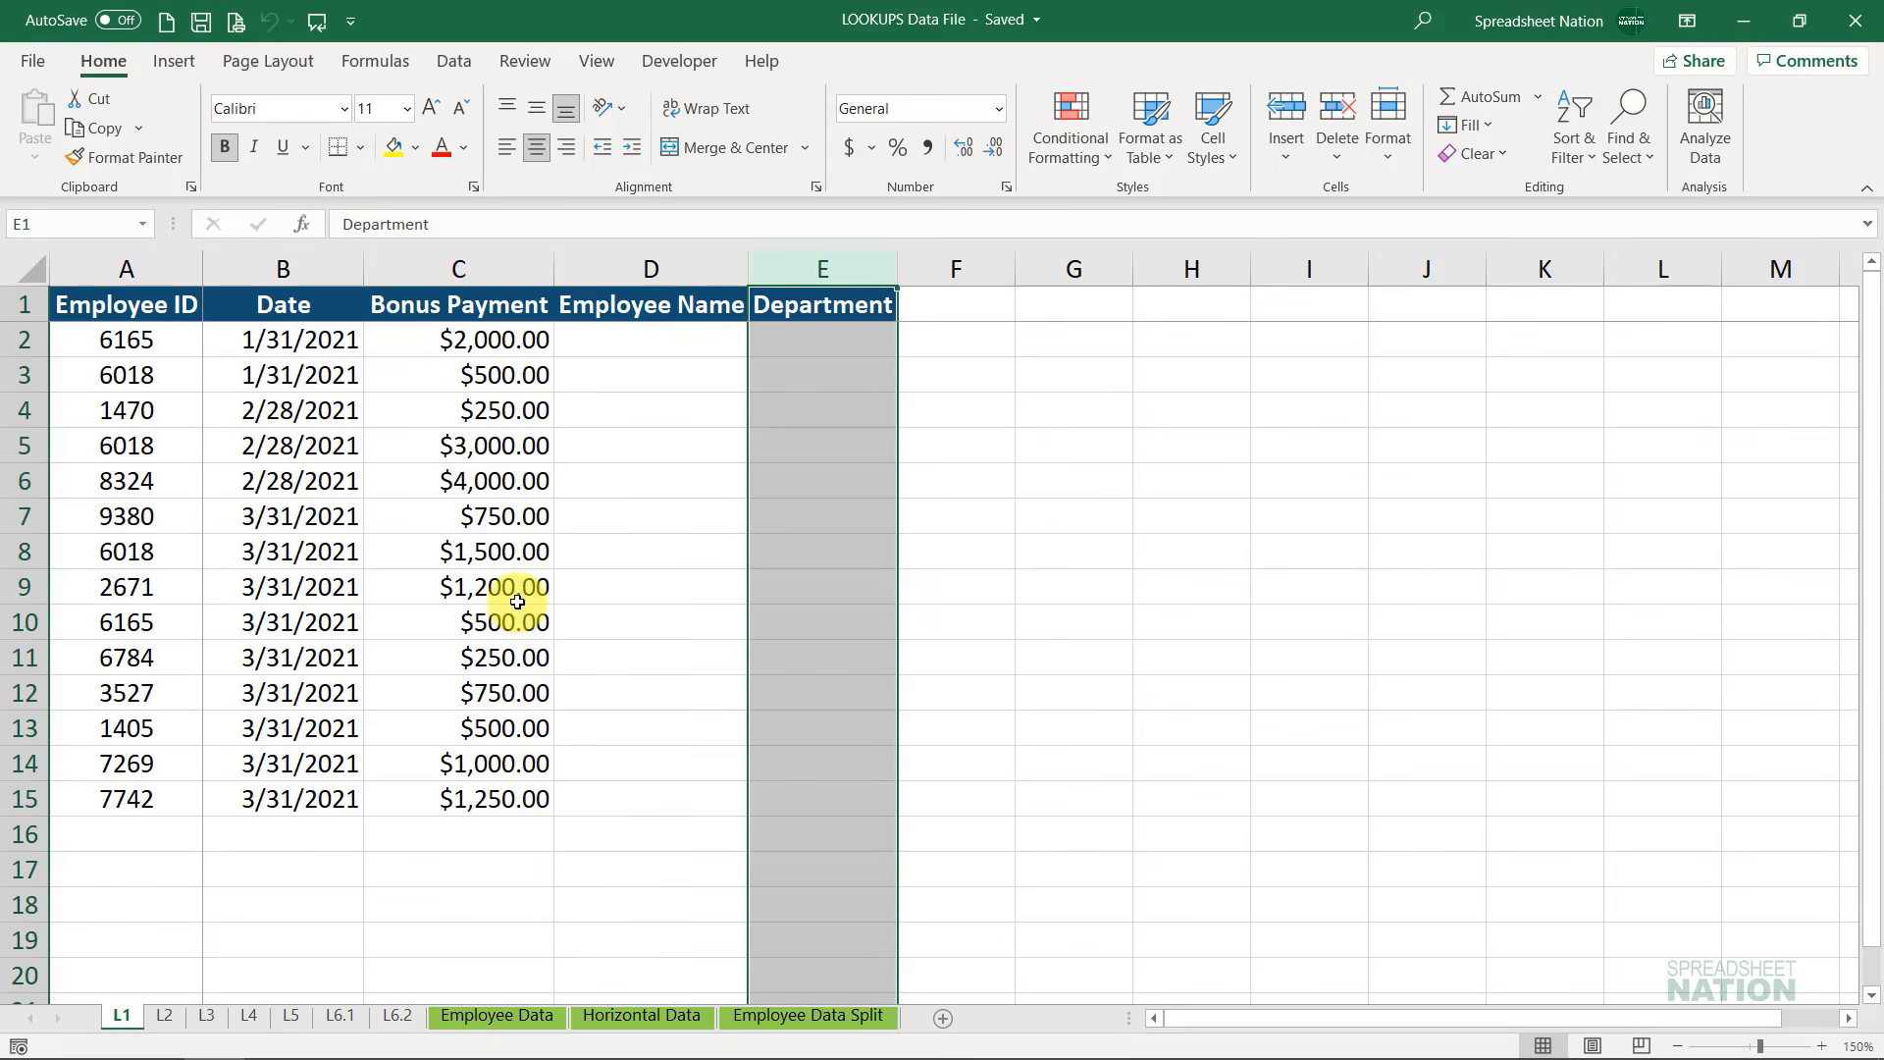
pyautogui.click(461, 1019)
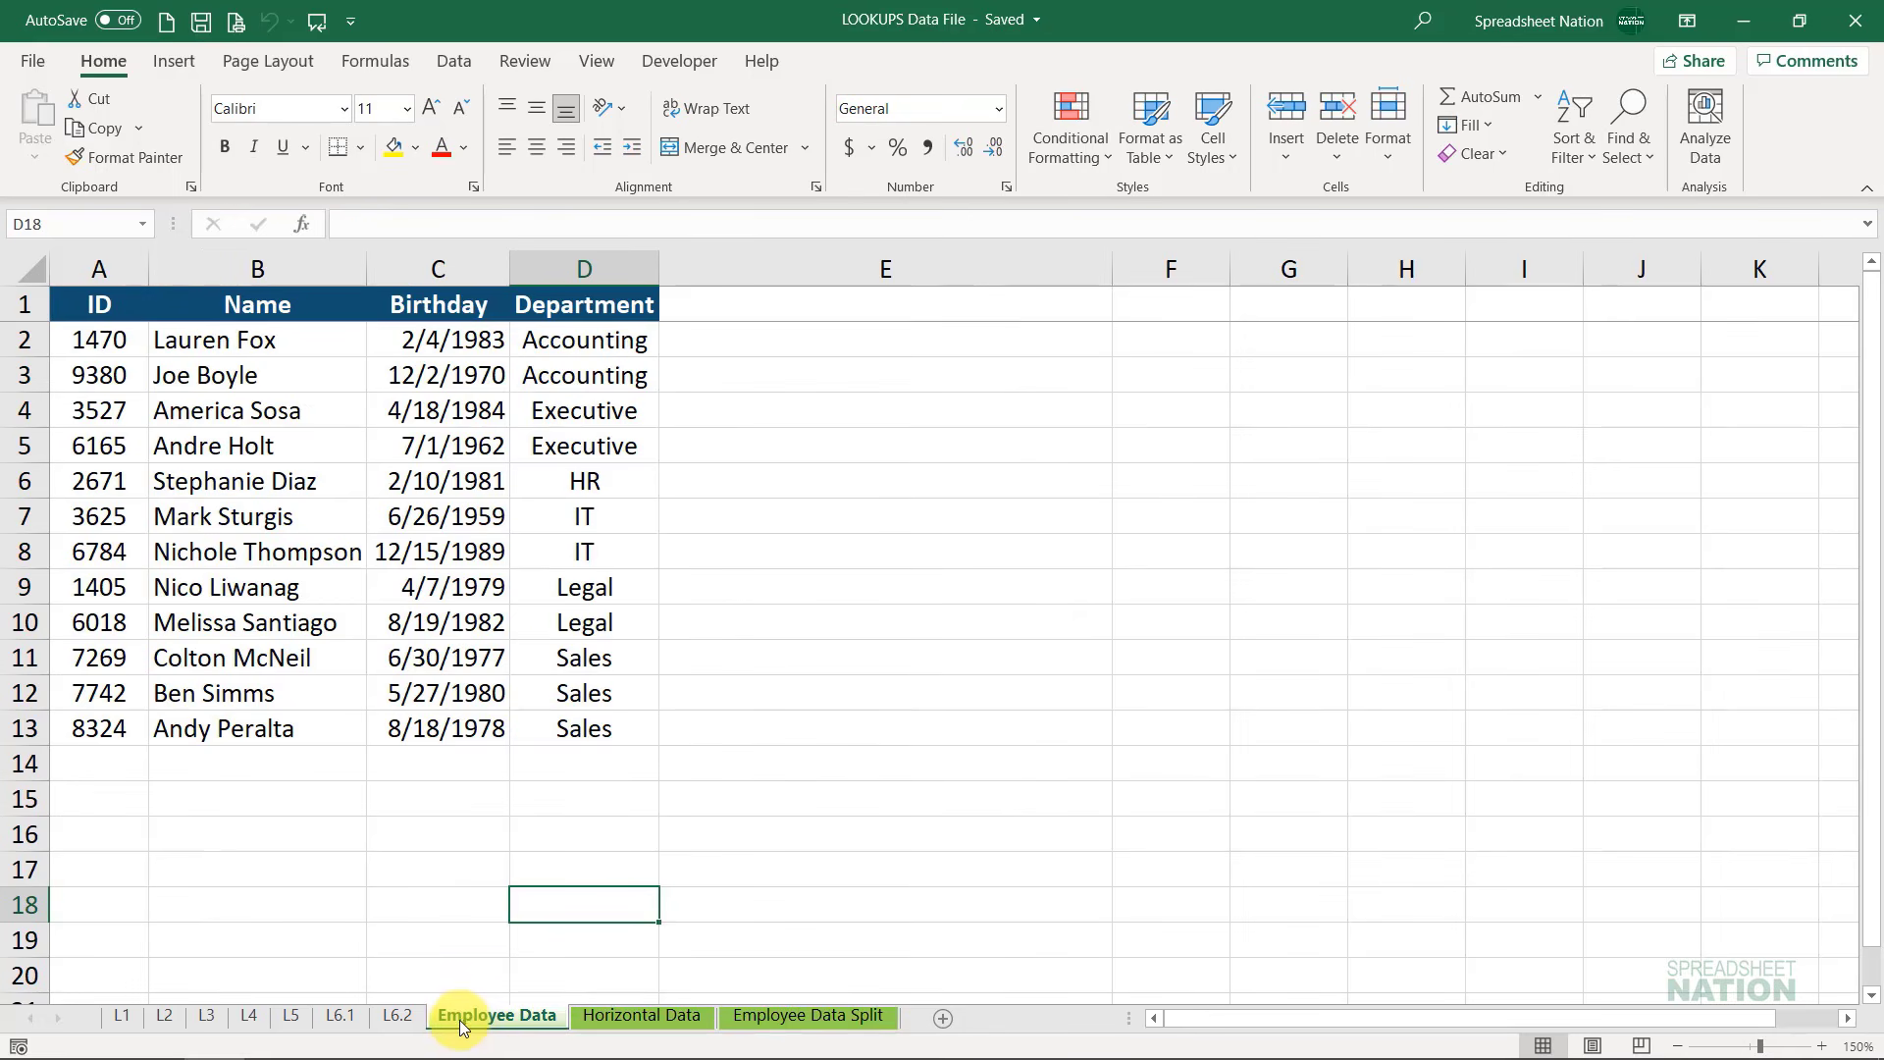
pyautogui.click(106, 268)
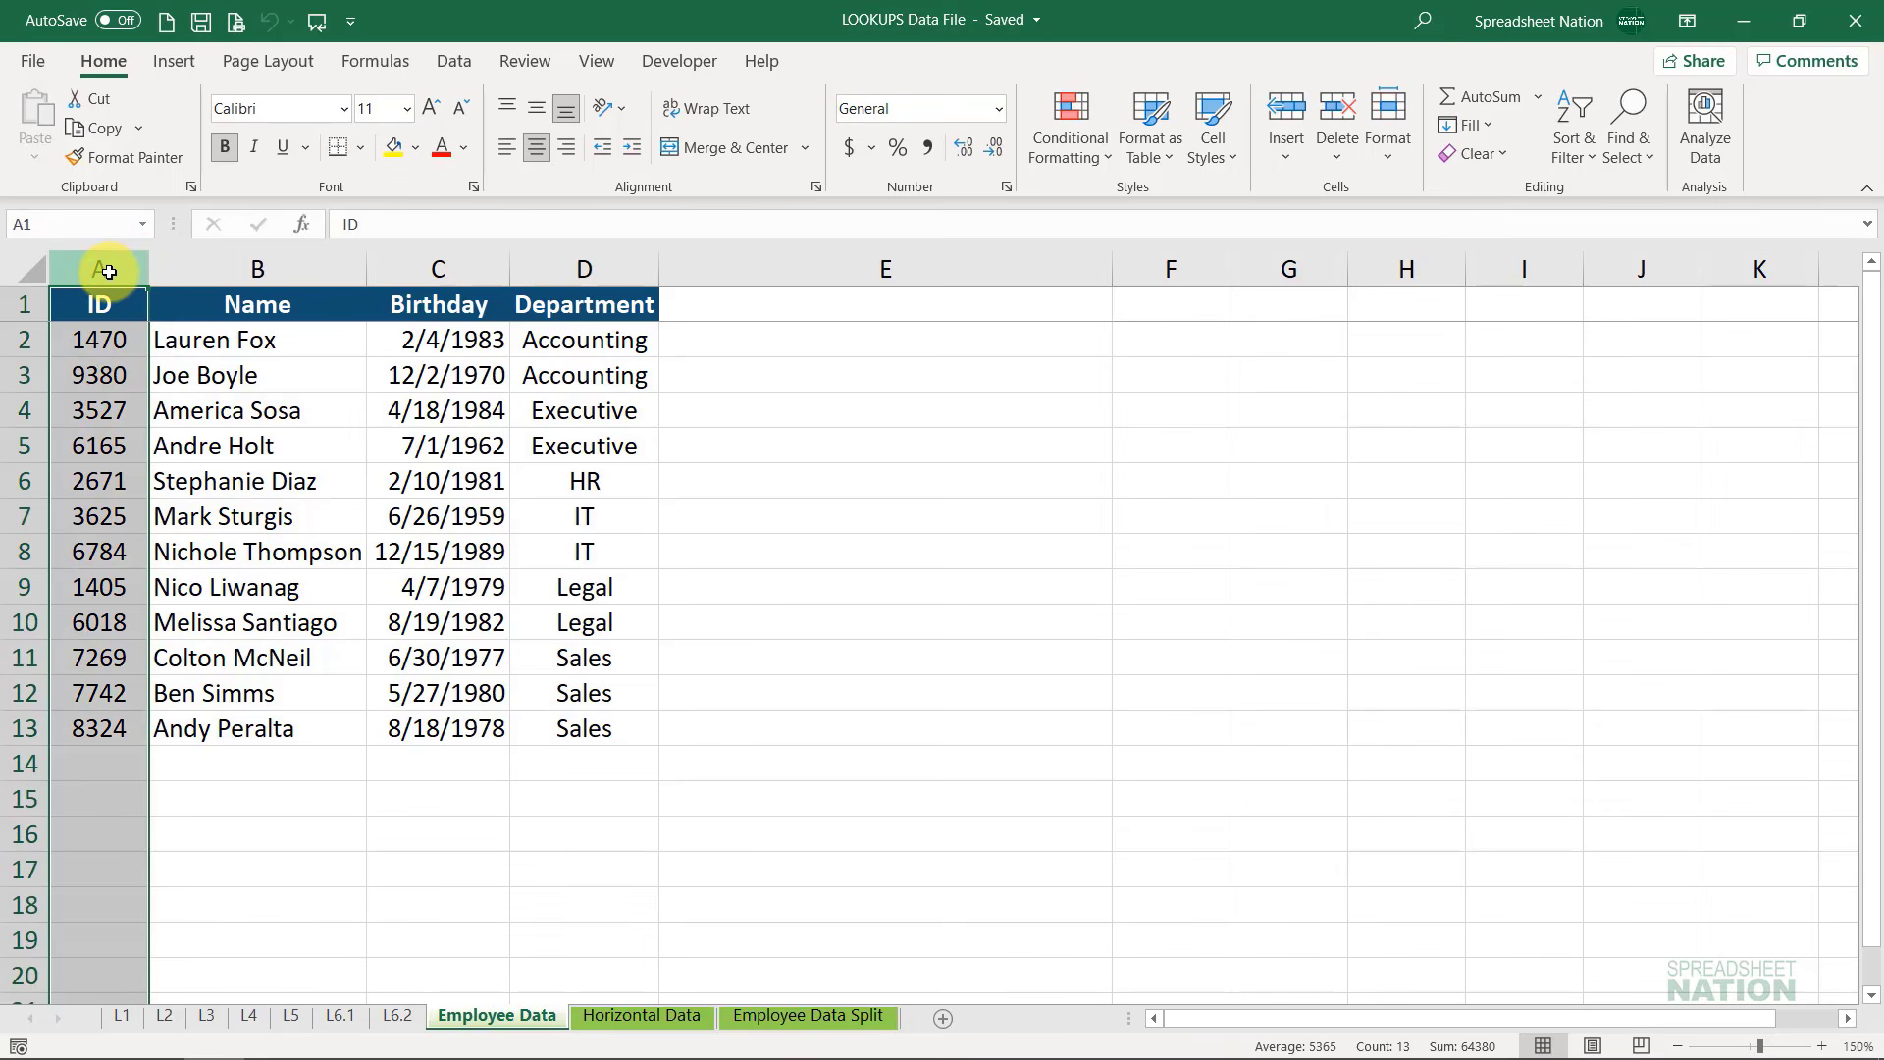
pyautogui.click(258, 272)
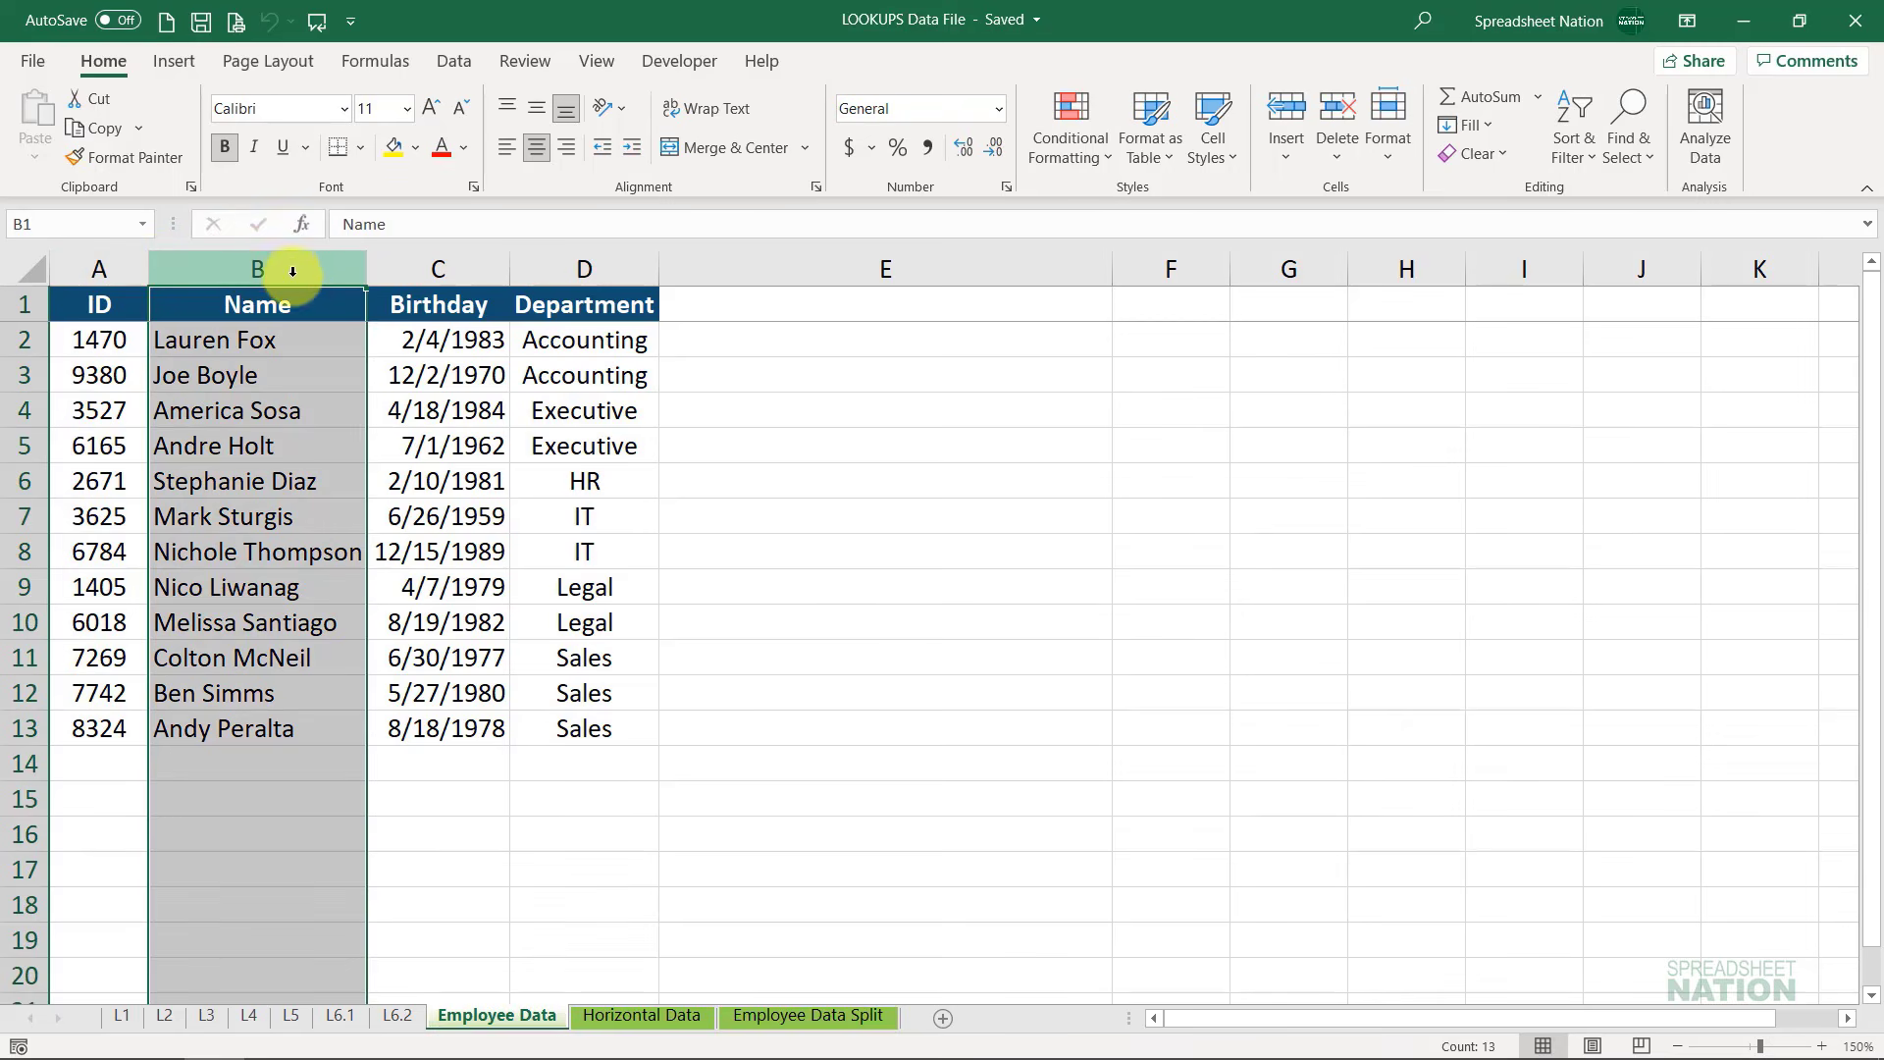
pyautogui.click(483, 263)
pyautogui.click(587, 257)
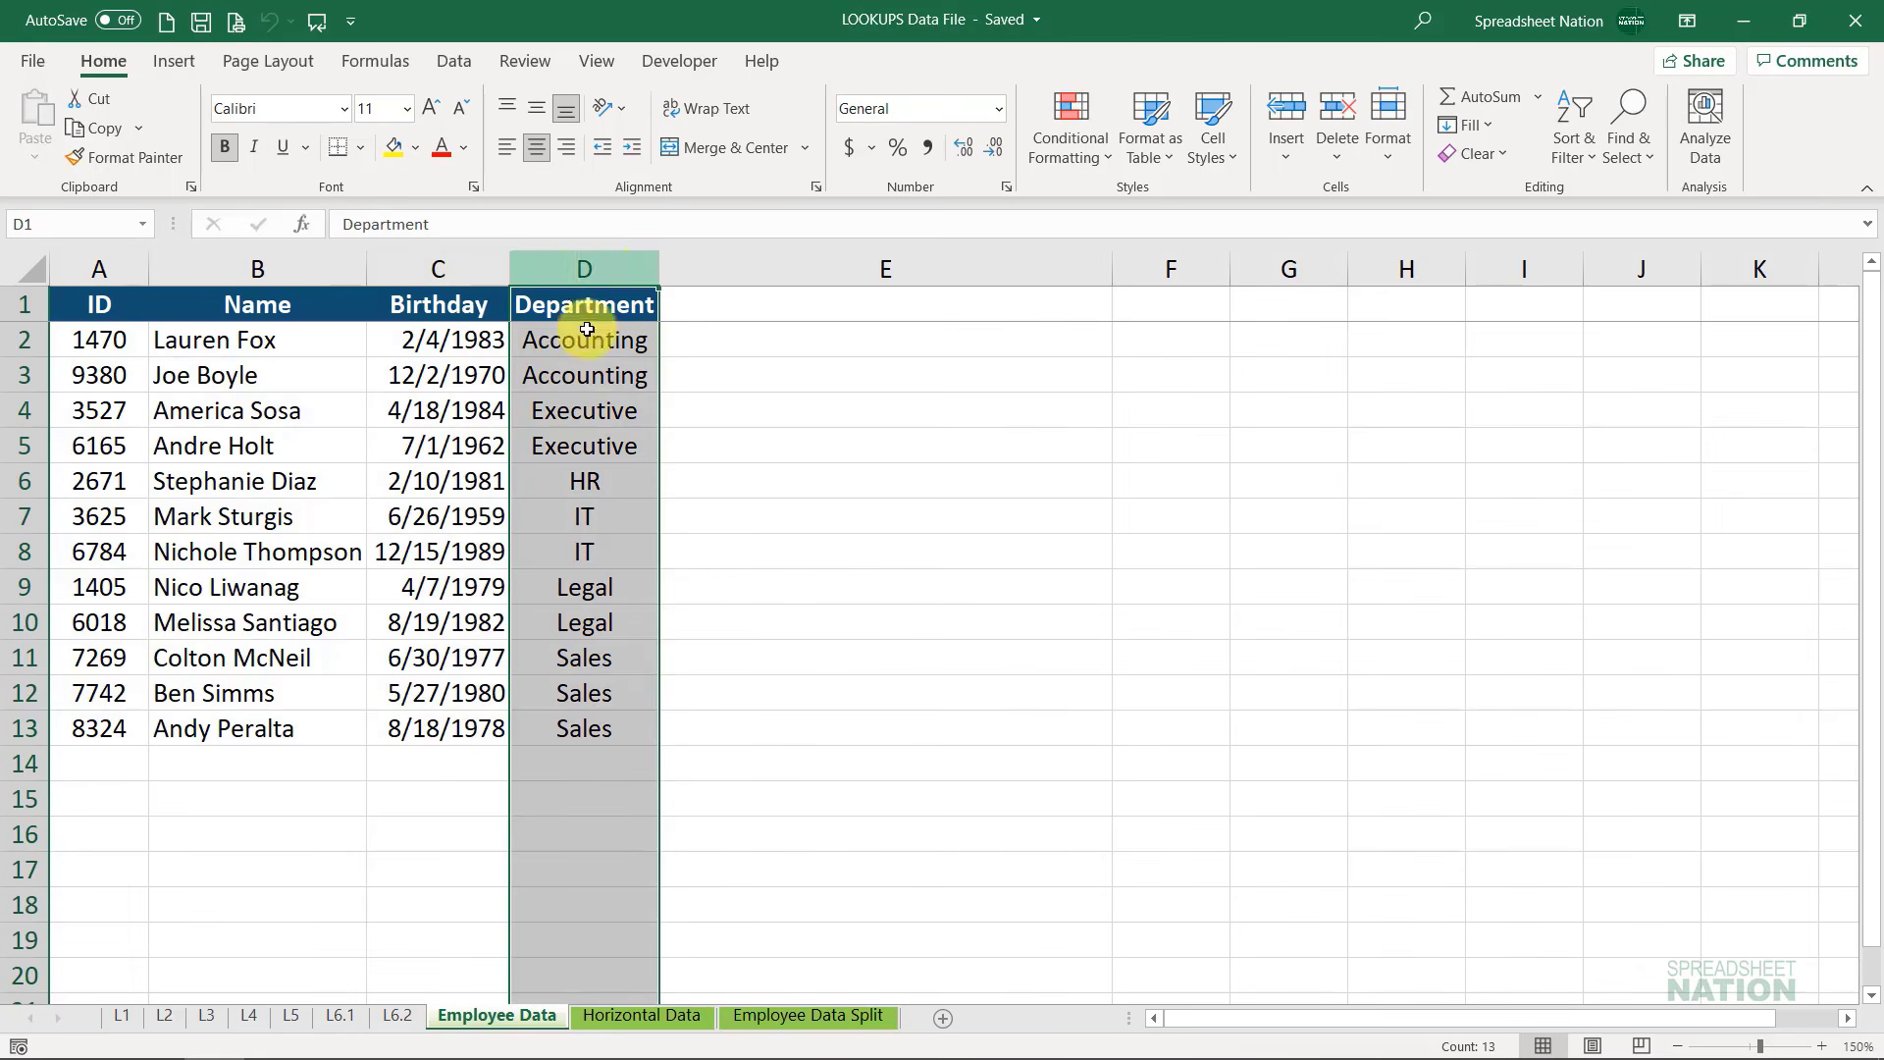
# Start a VLOOKUP formula in cell D2 of sheet L1 with the employee ID in A2 as the lookup value
pyautogui.click(118, 1018)
pyautogui.click(709, 346)
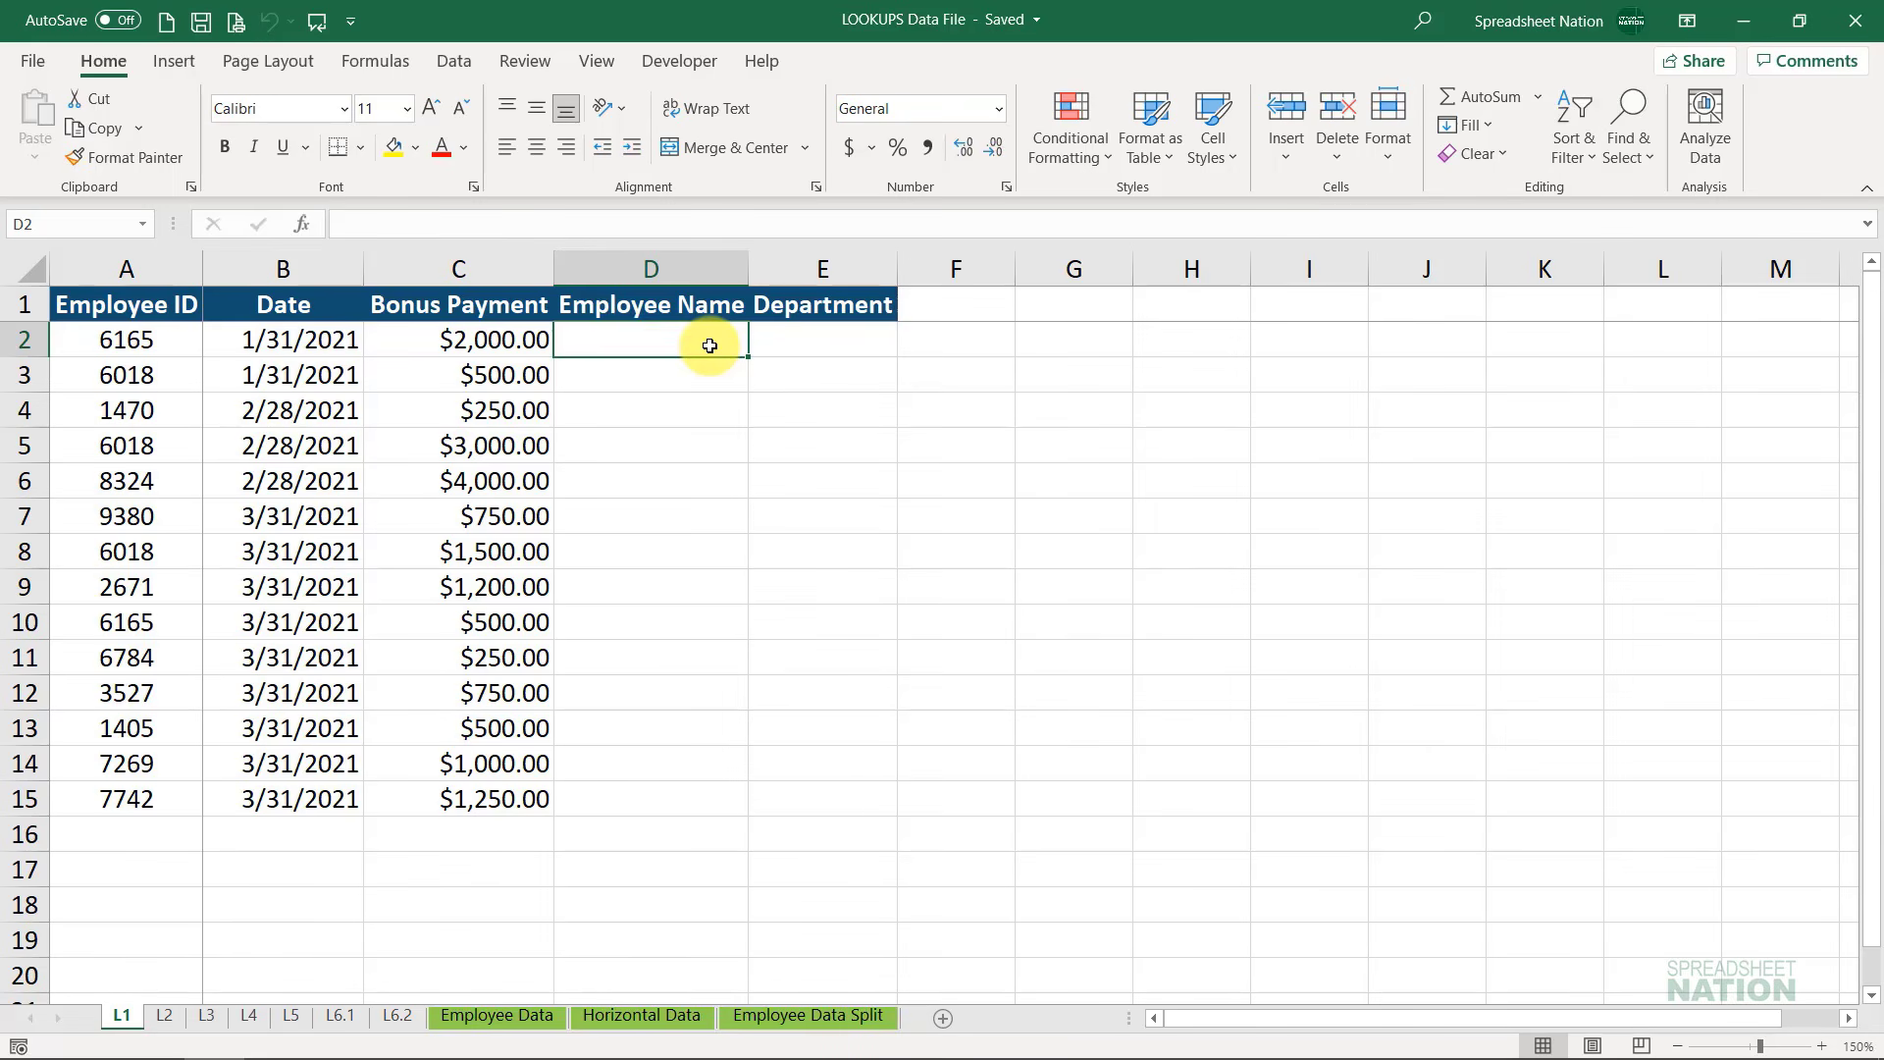
pyautogui.write('=')
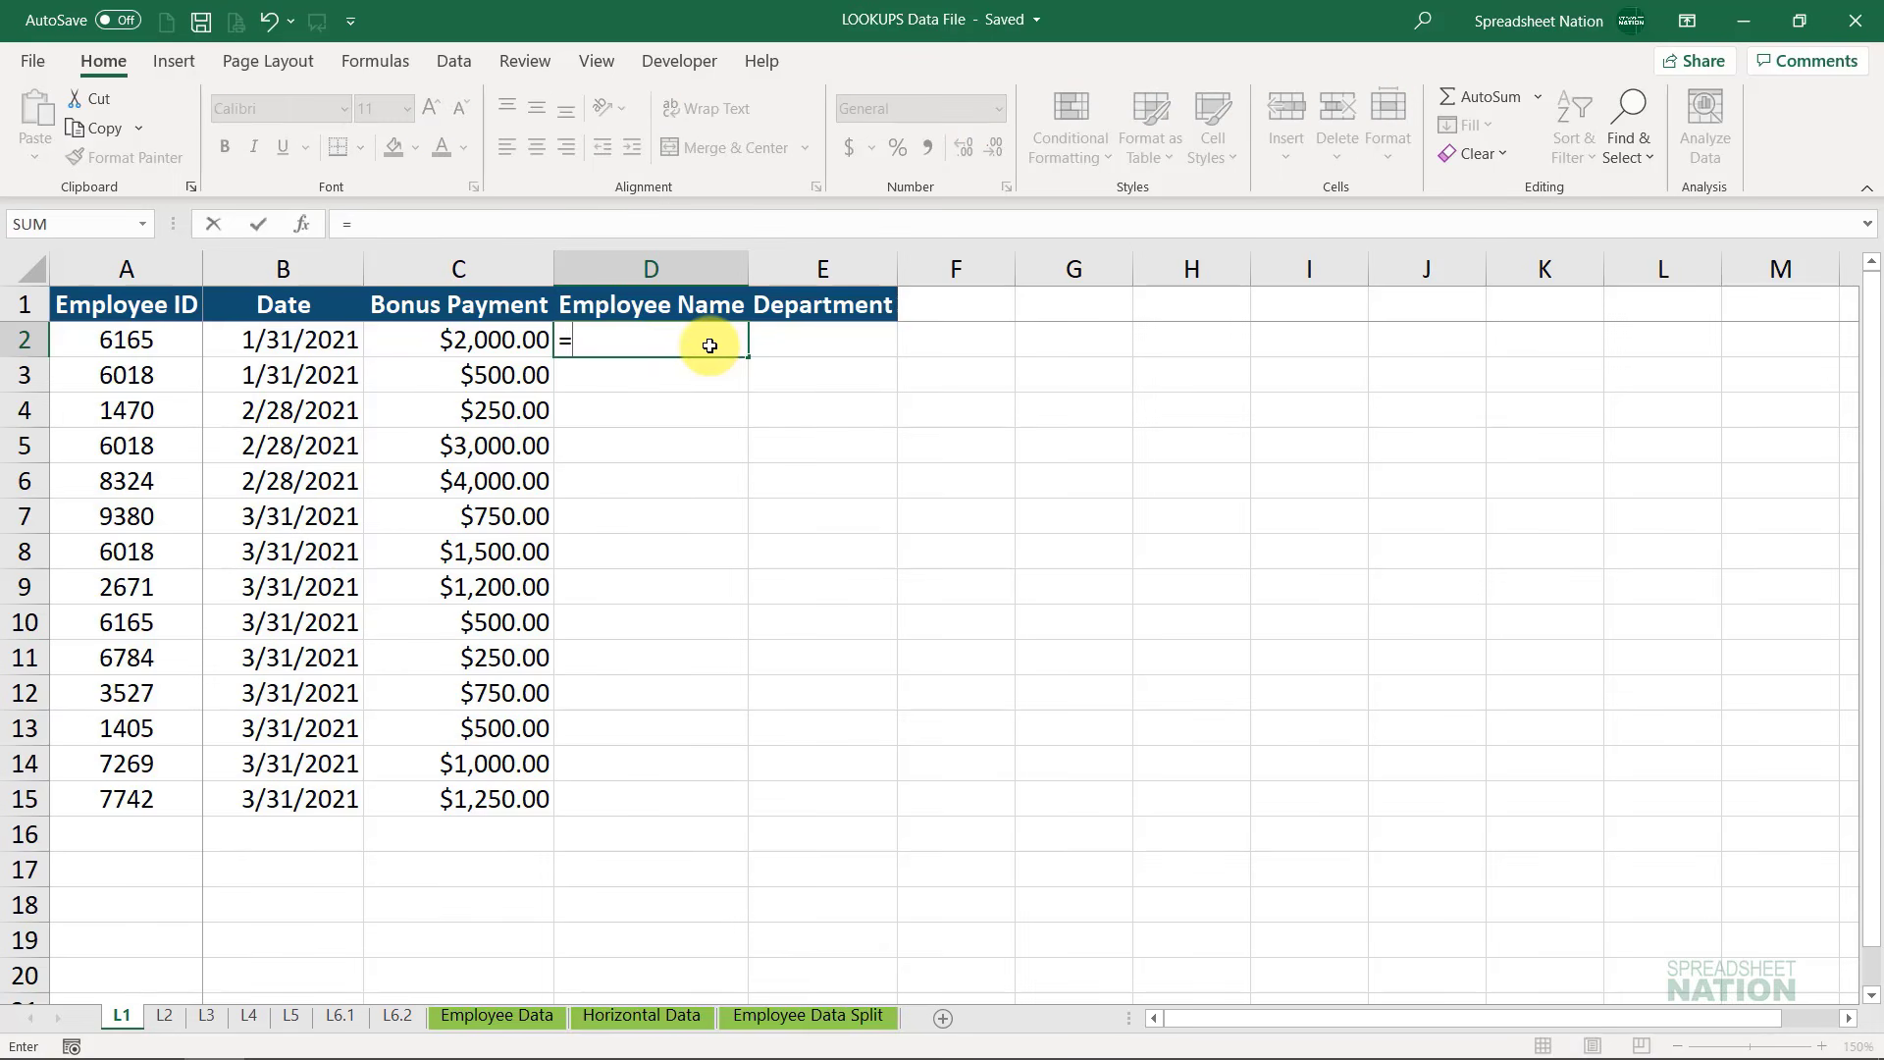
pyautogui.write('vlookup')
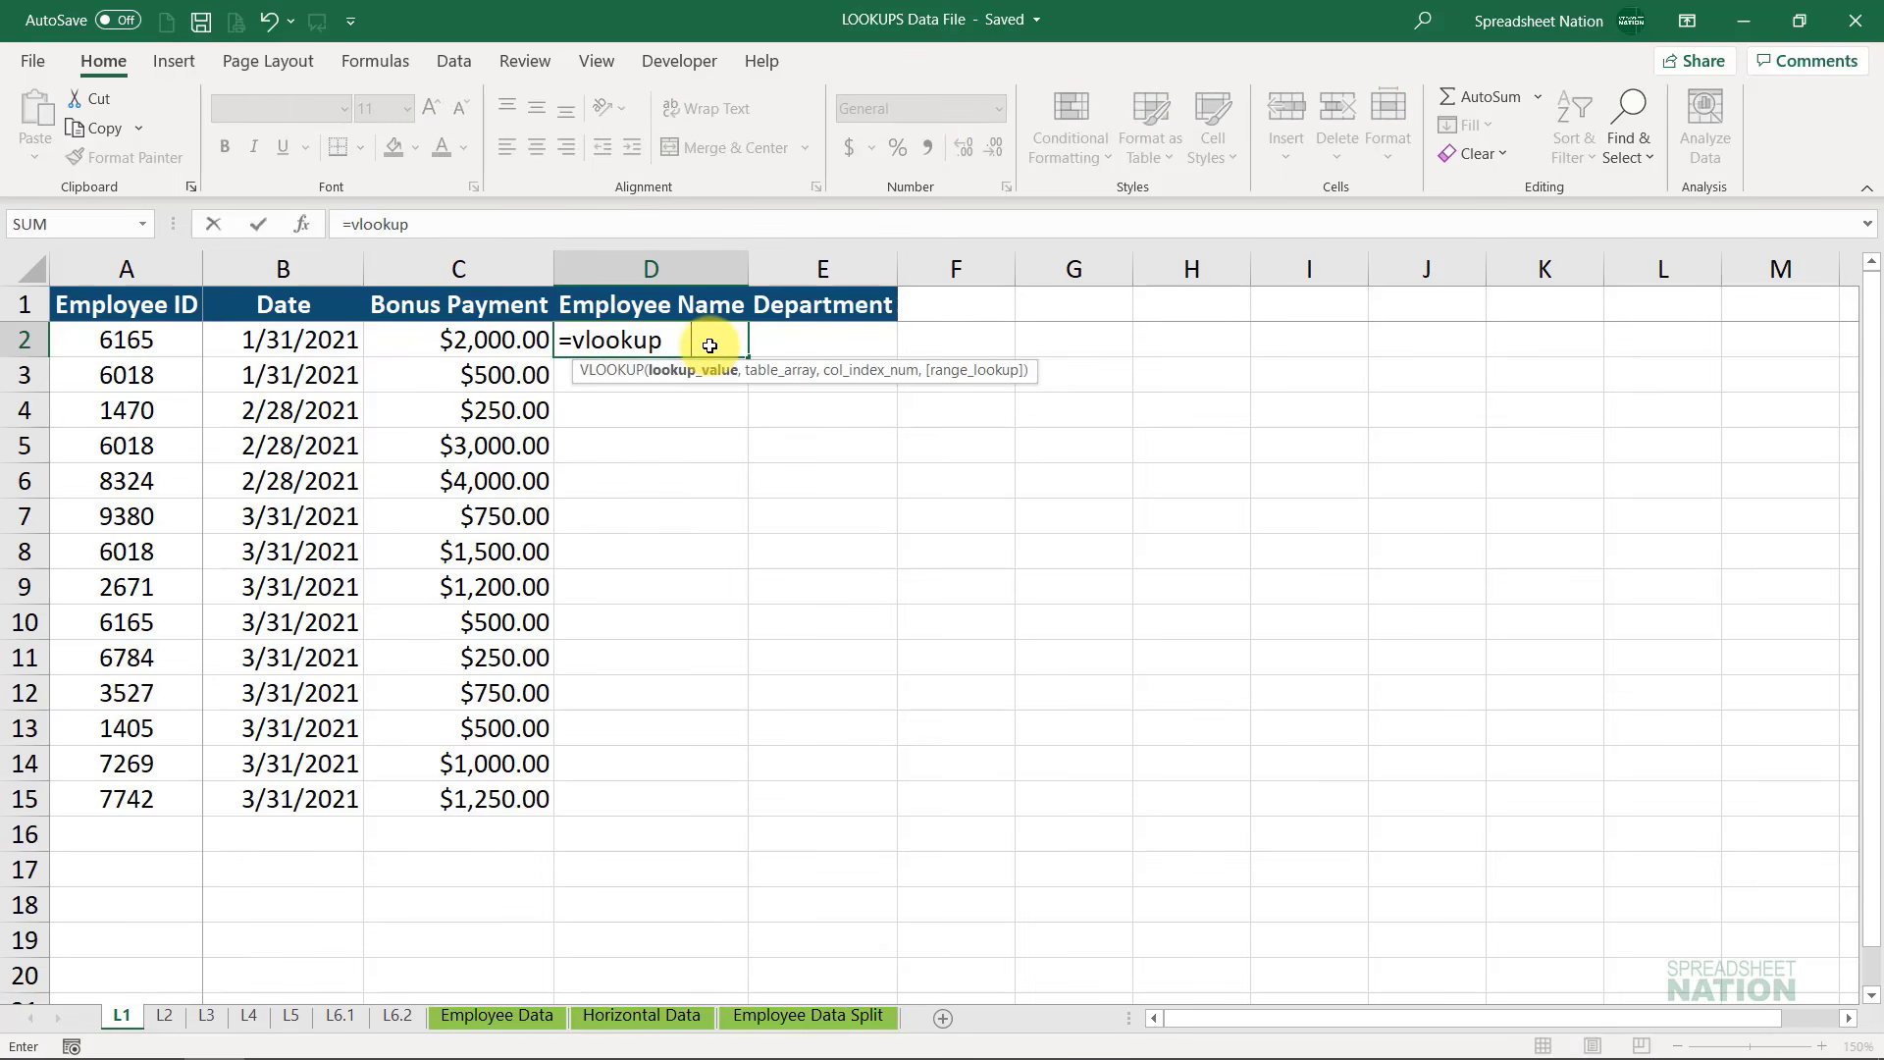
pyautogui.press('Tab')
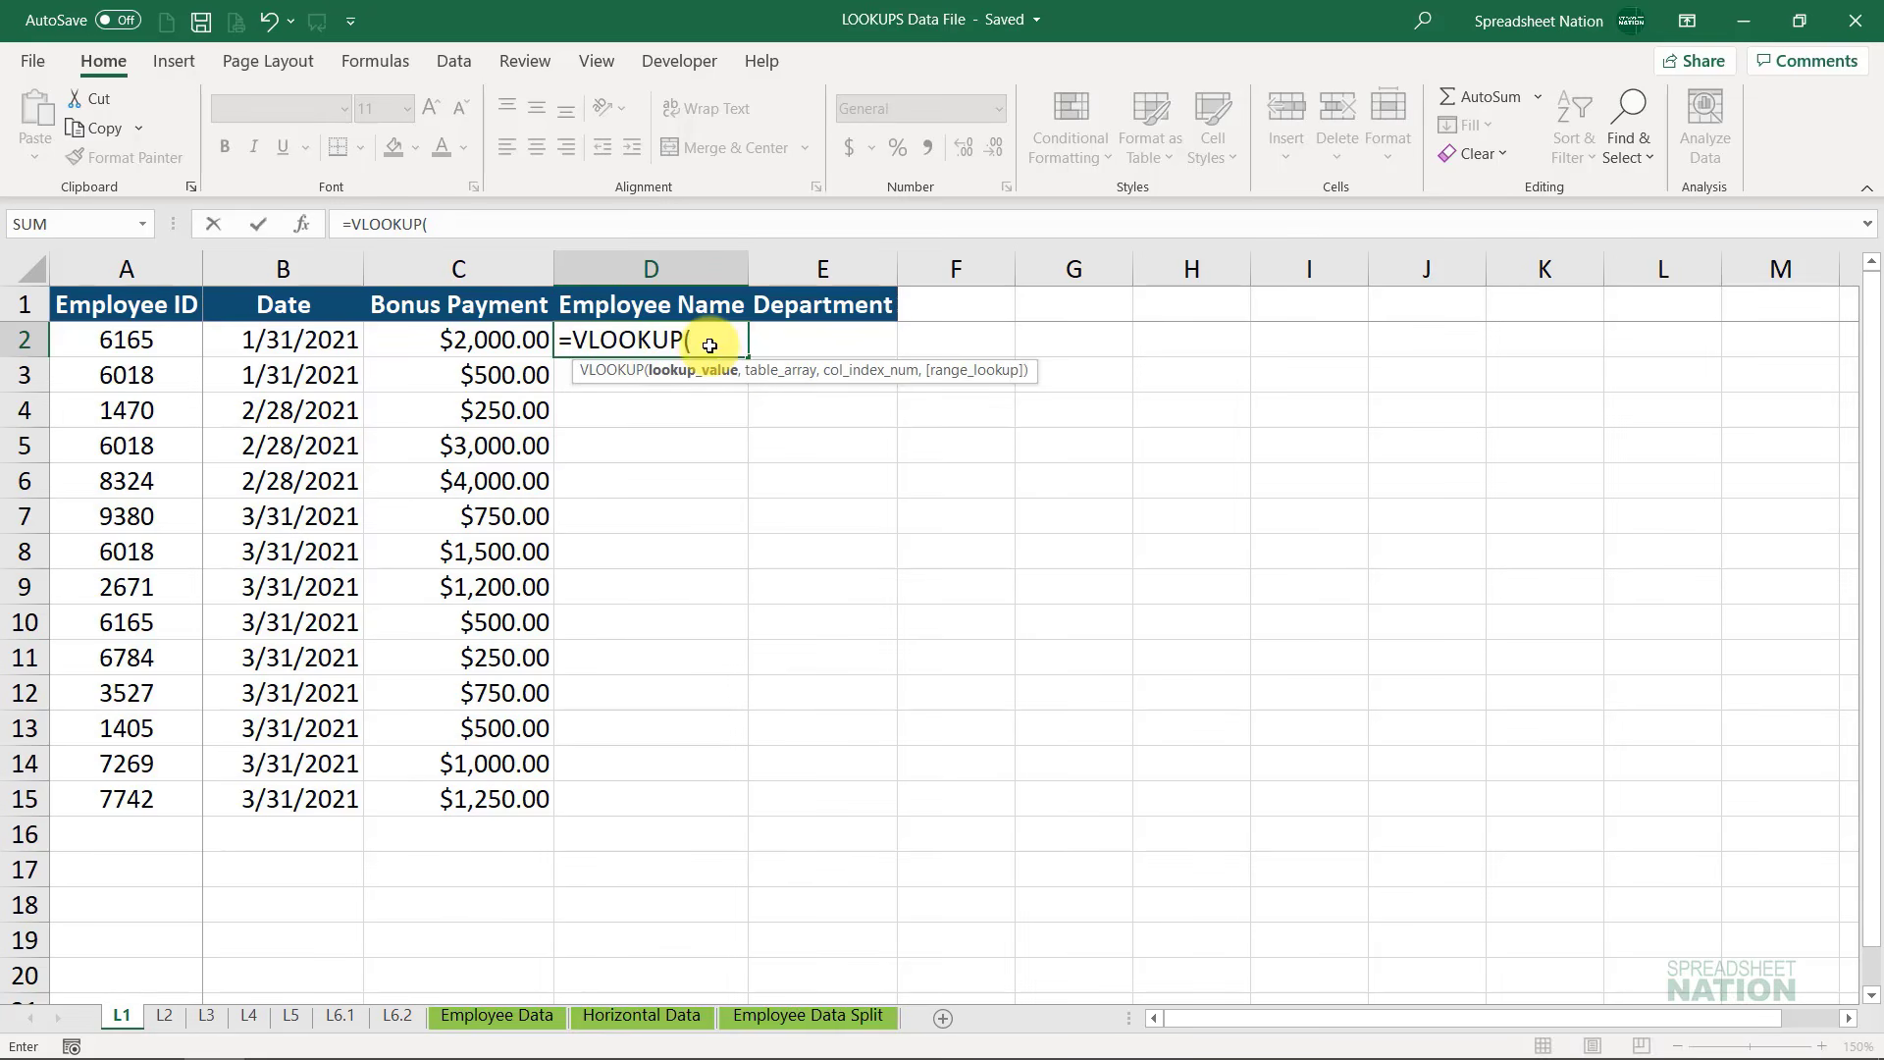
pyautogui.click(169, 341)
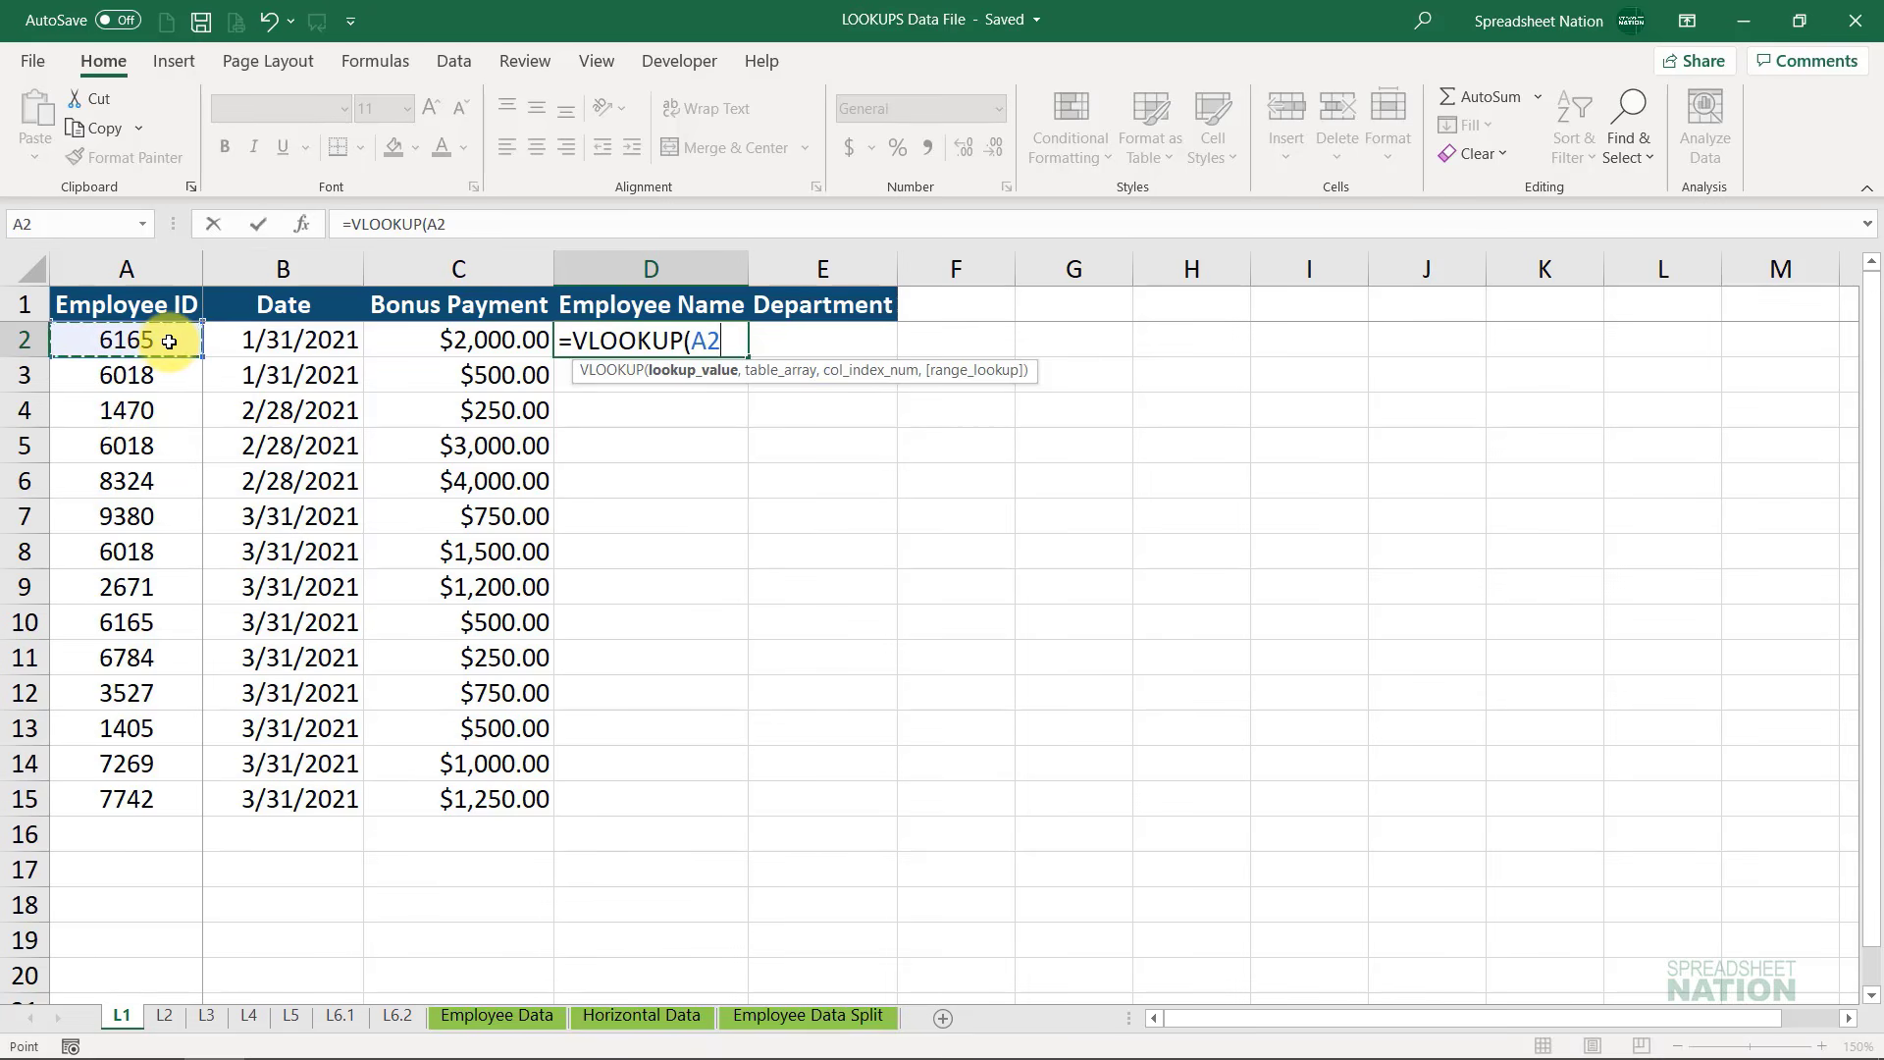
pyautogui.write(',')
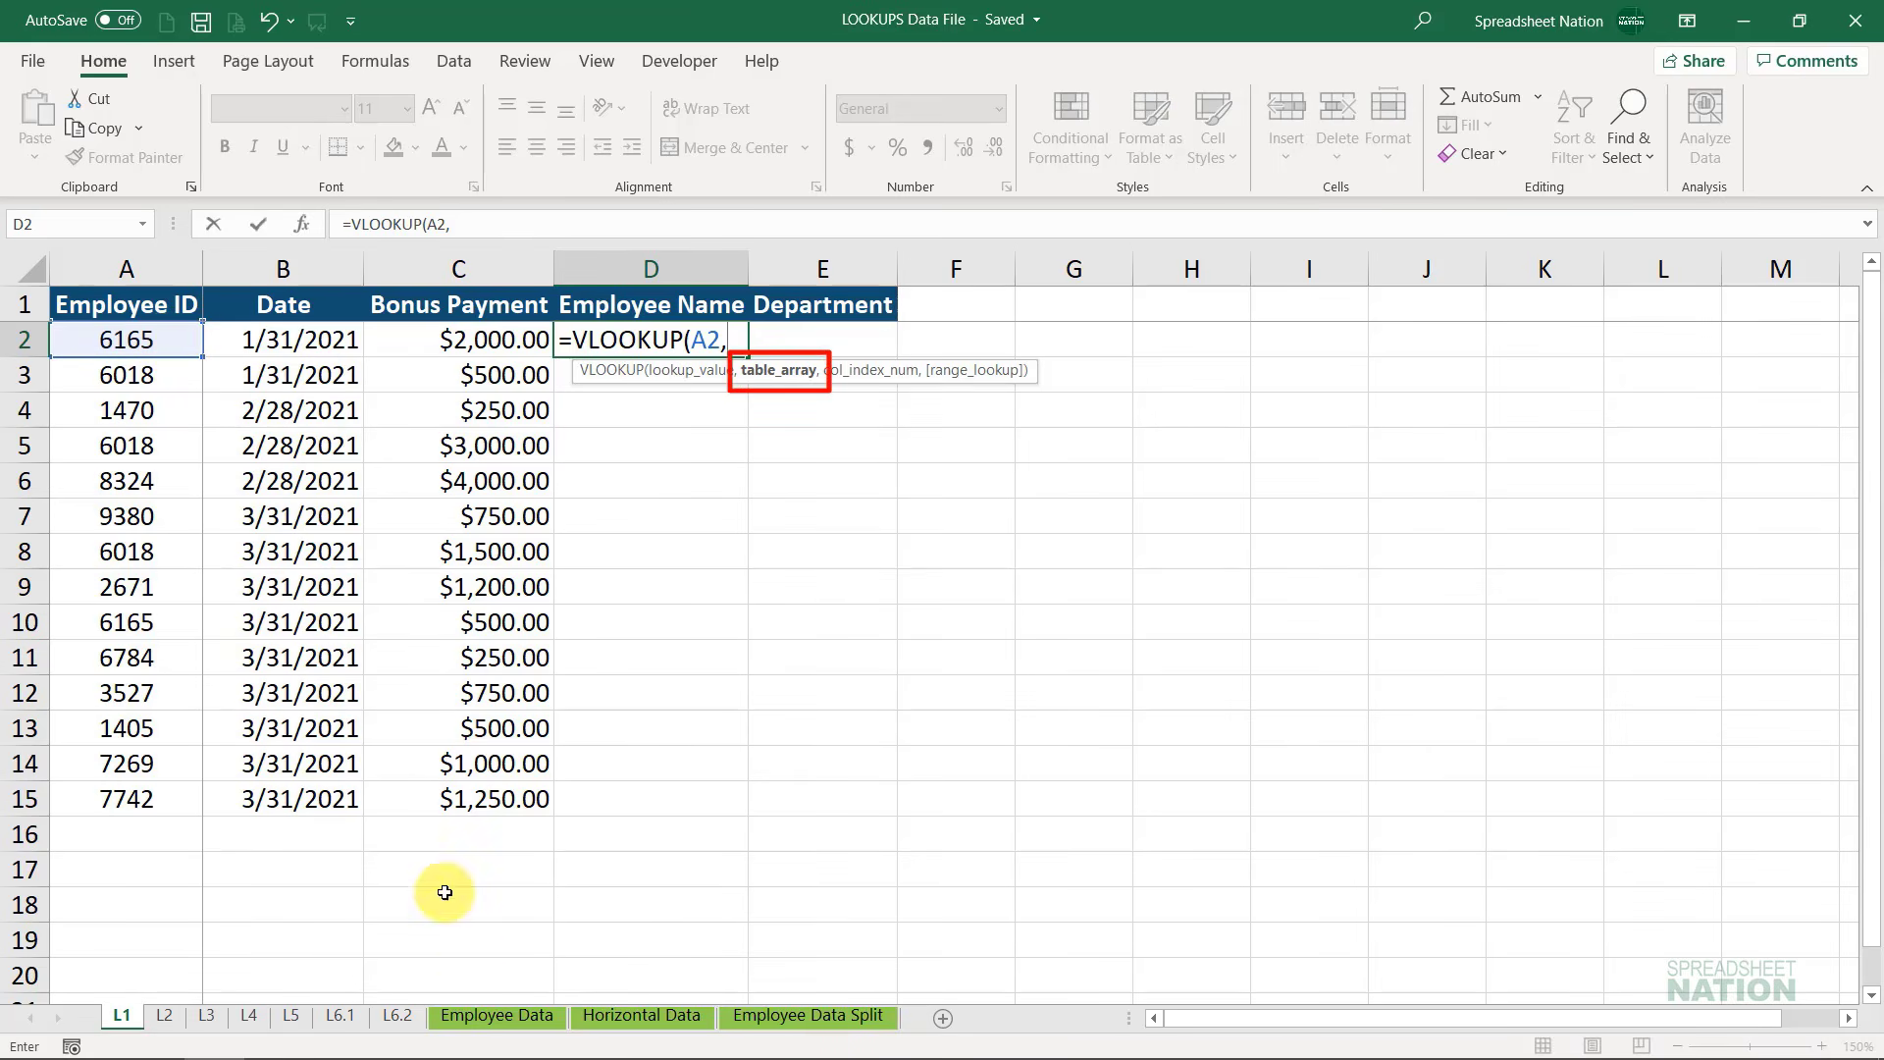
# Set the formula's table array to the whole columns A:D of the Employee Data sheet
pyautogui.click(492, 1023)
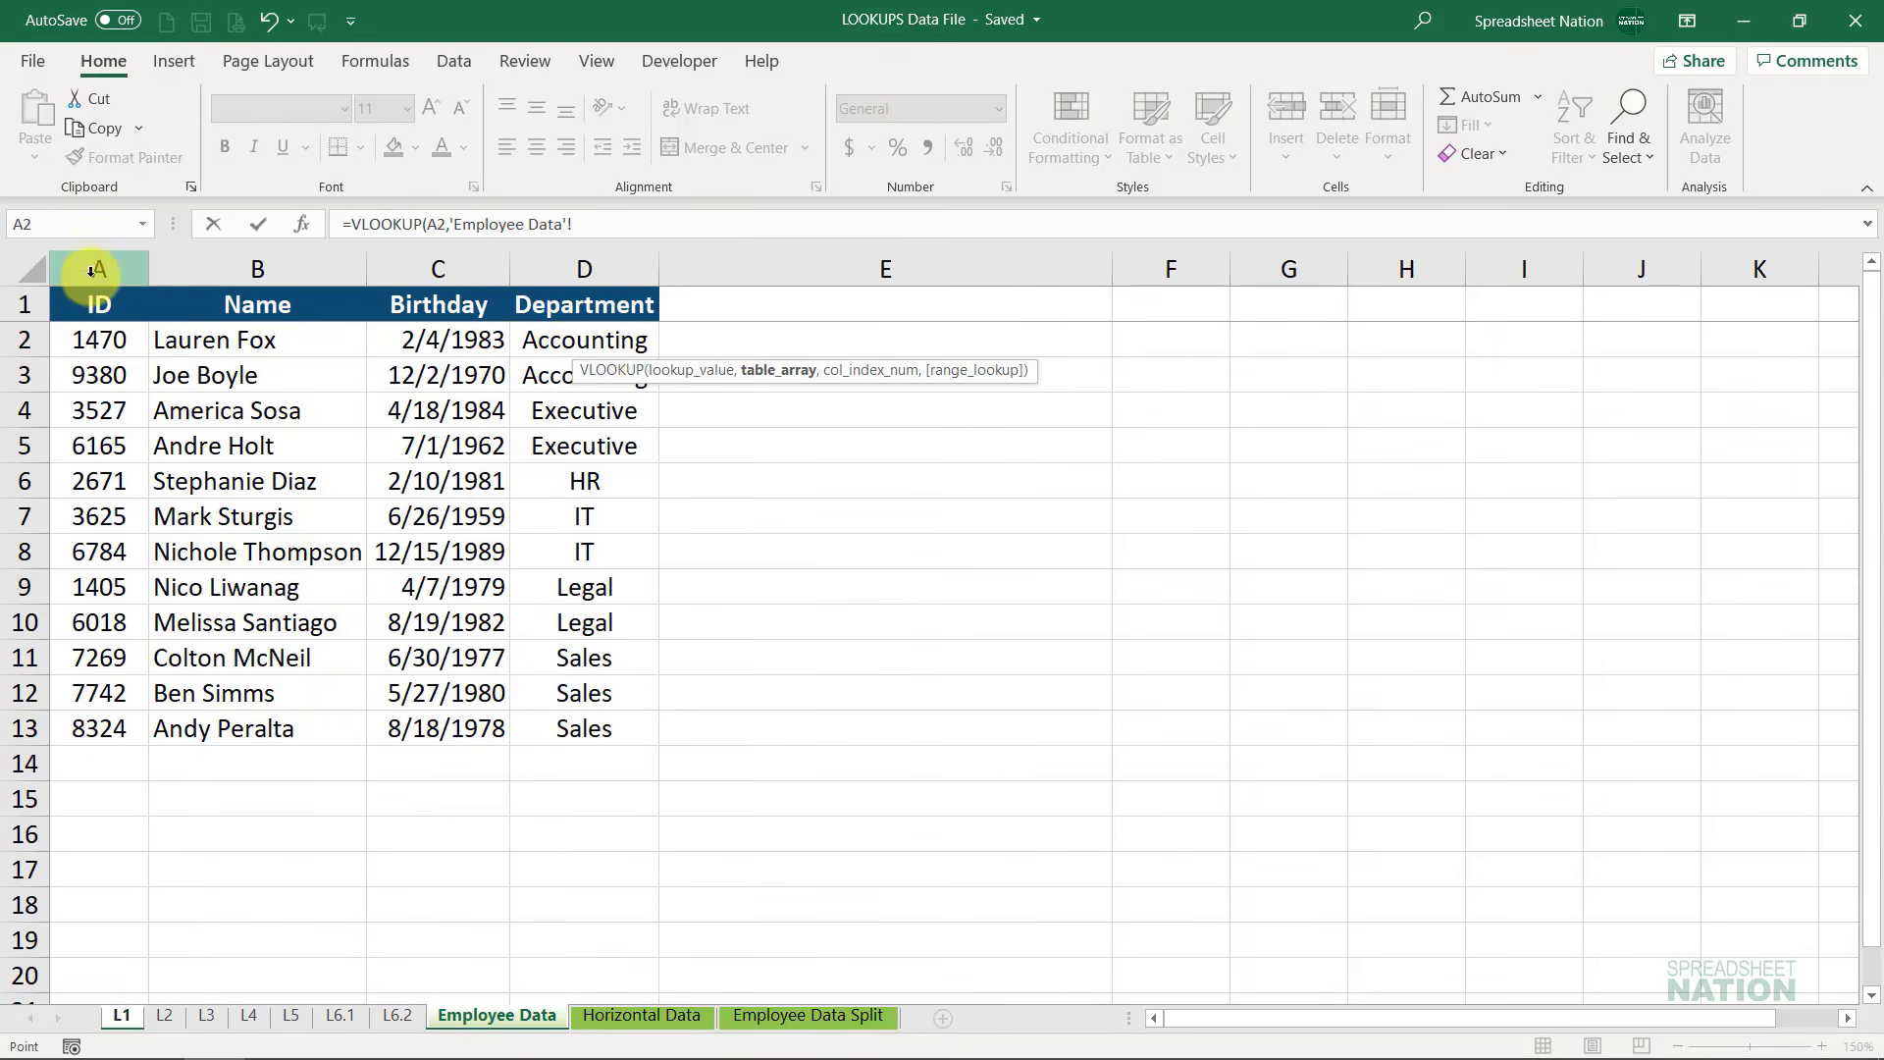
pyautogui.moveTo(102, 306); pyautogui.dragTo(560, 736)
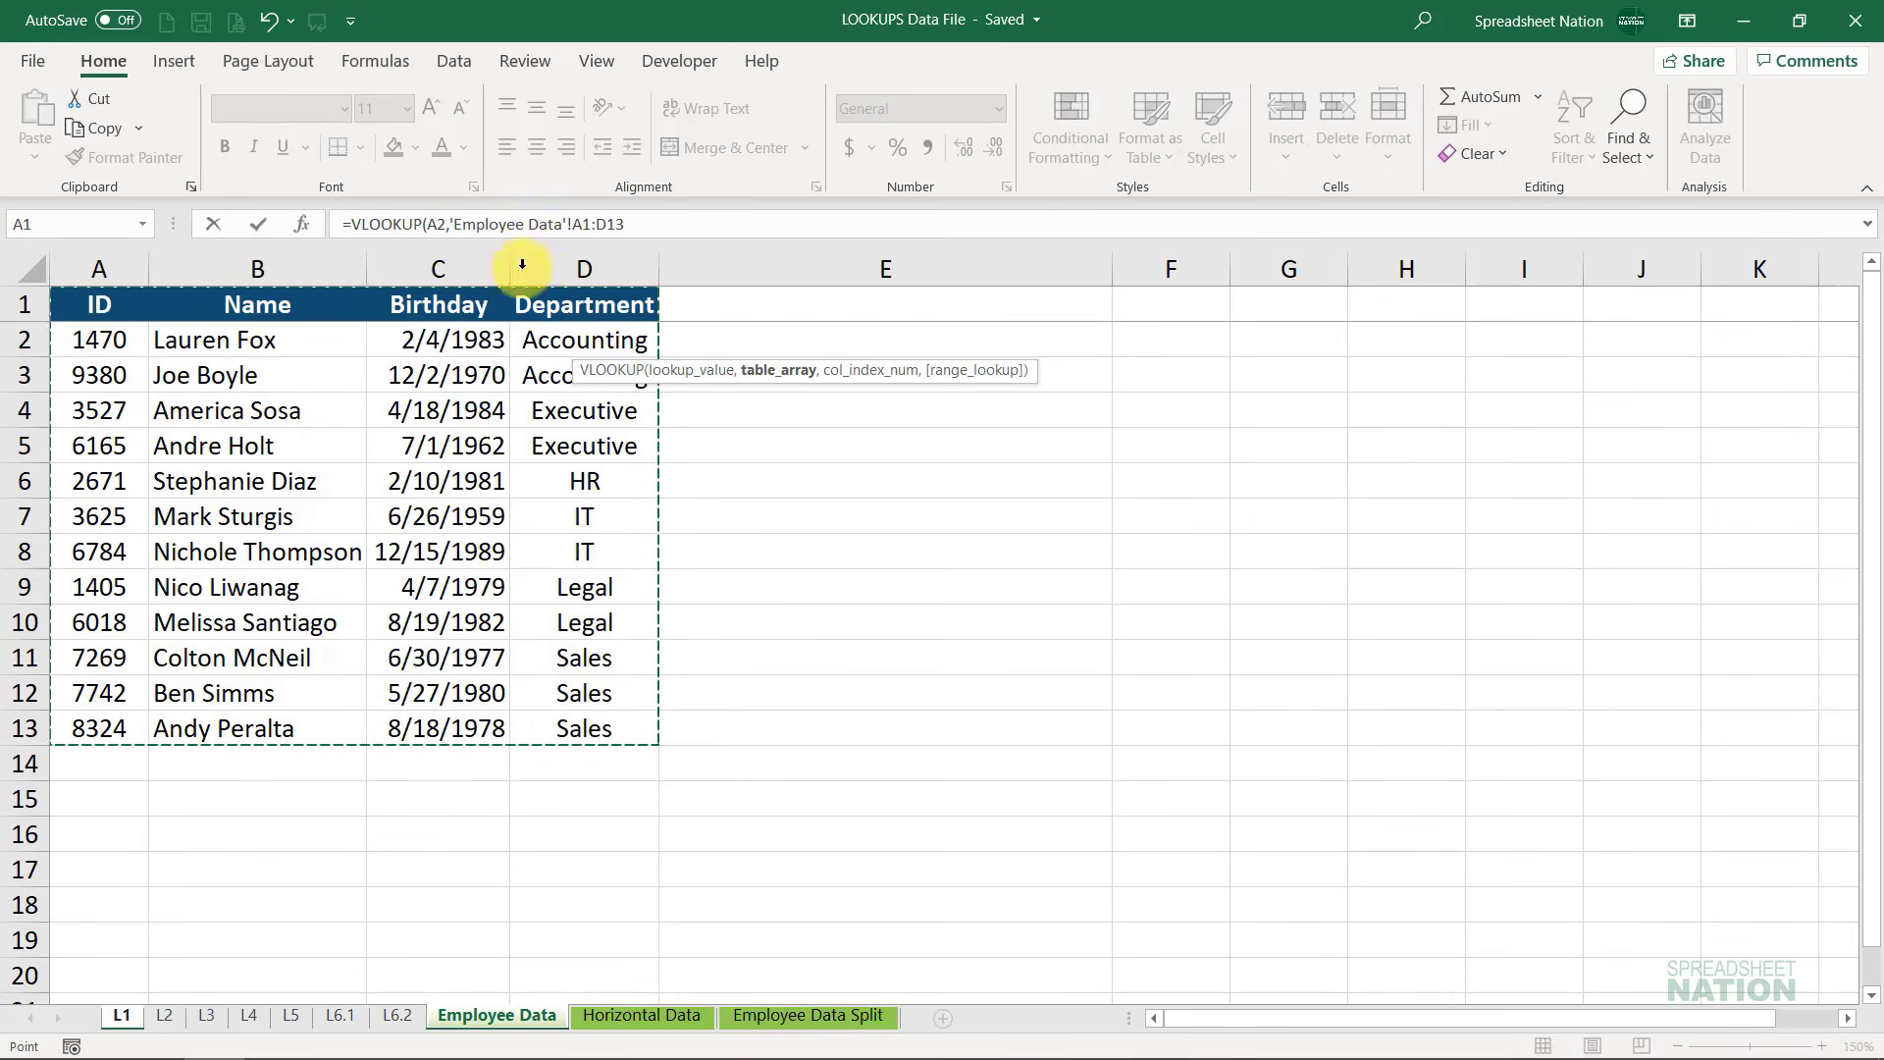
pyautogui.click(92, 261)
pyautogui.moveTo(323, 220); pyautogui.dragTo(557, 177)
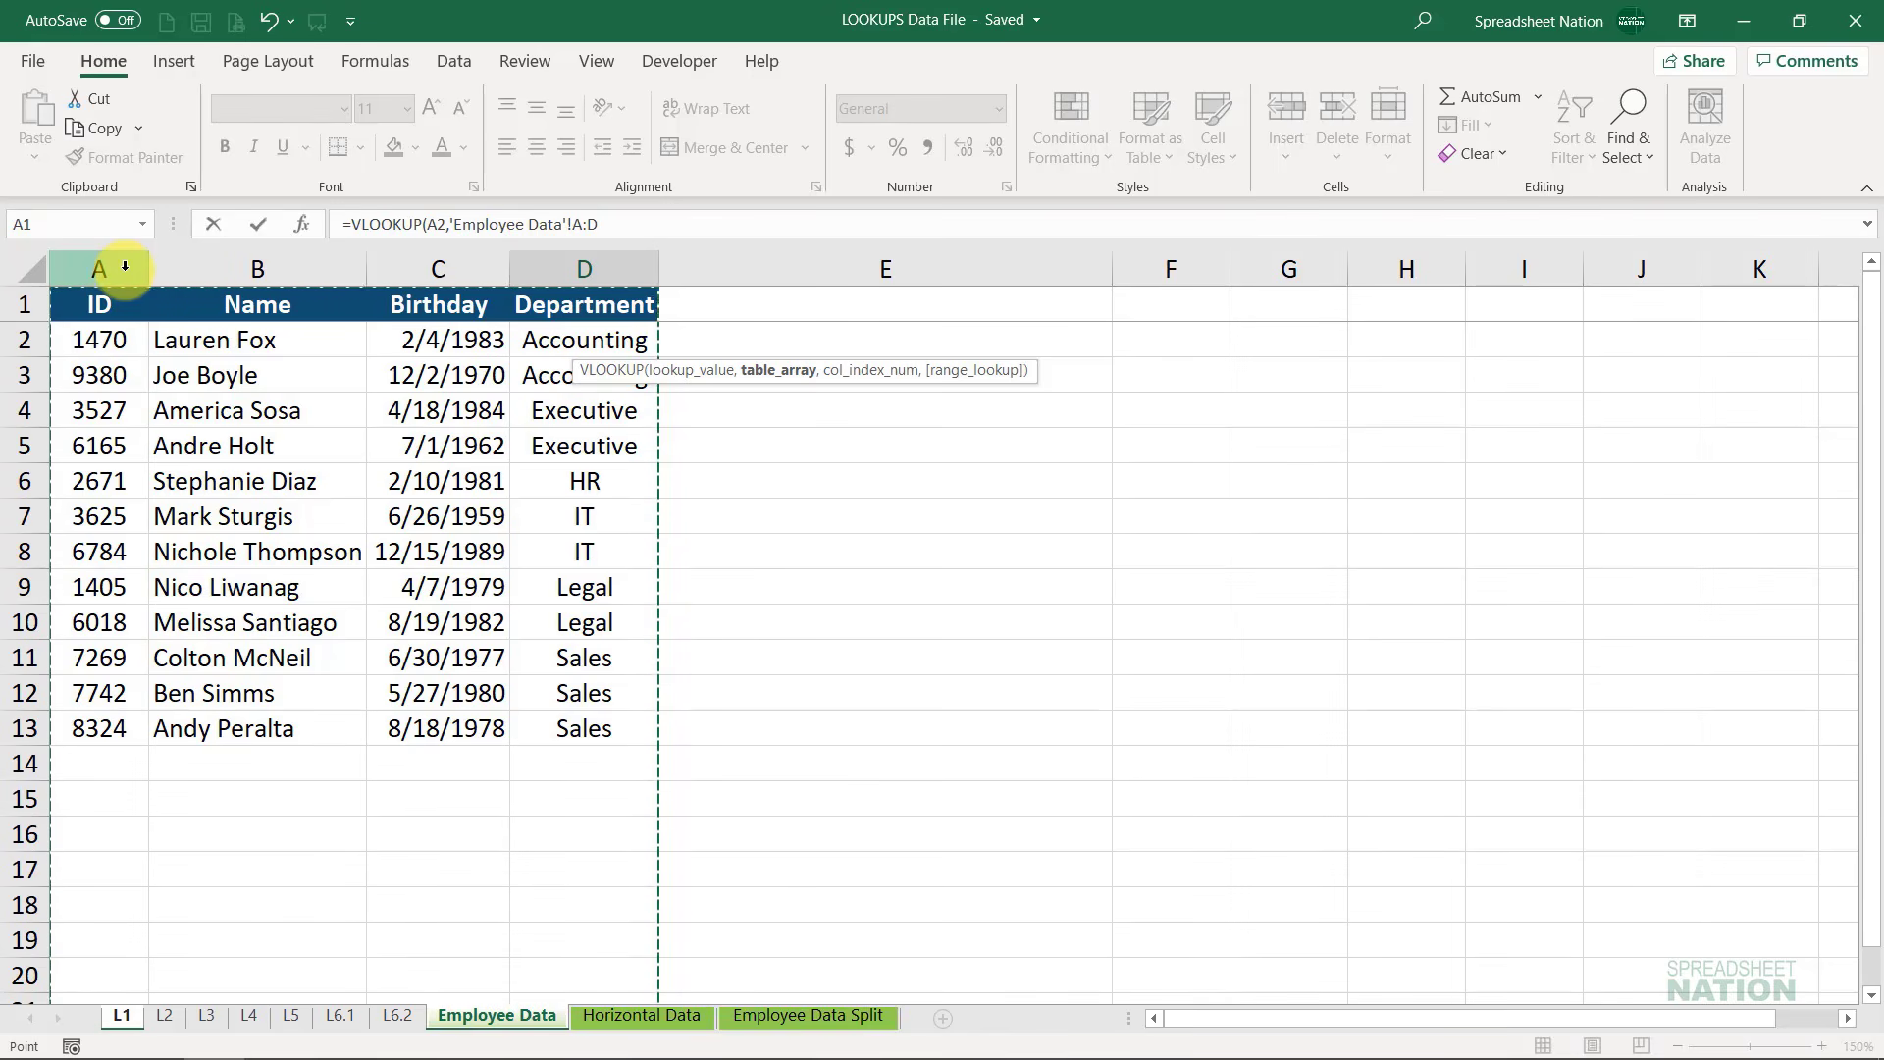
pyautogui.write(',')
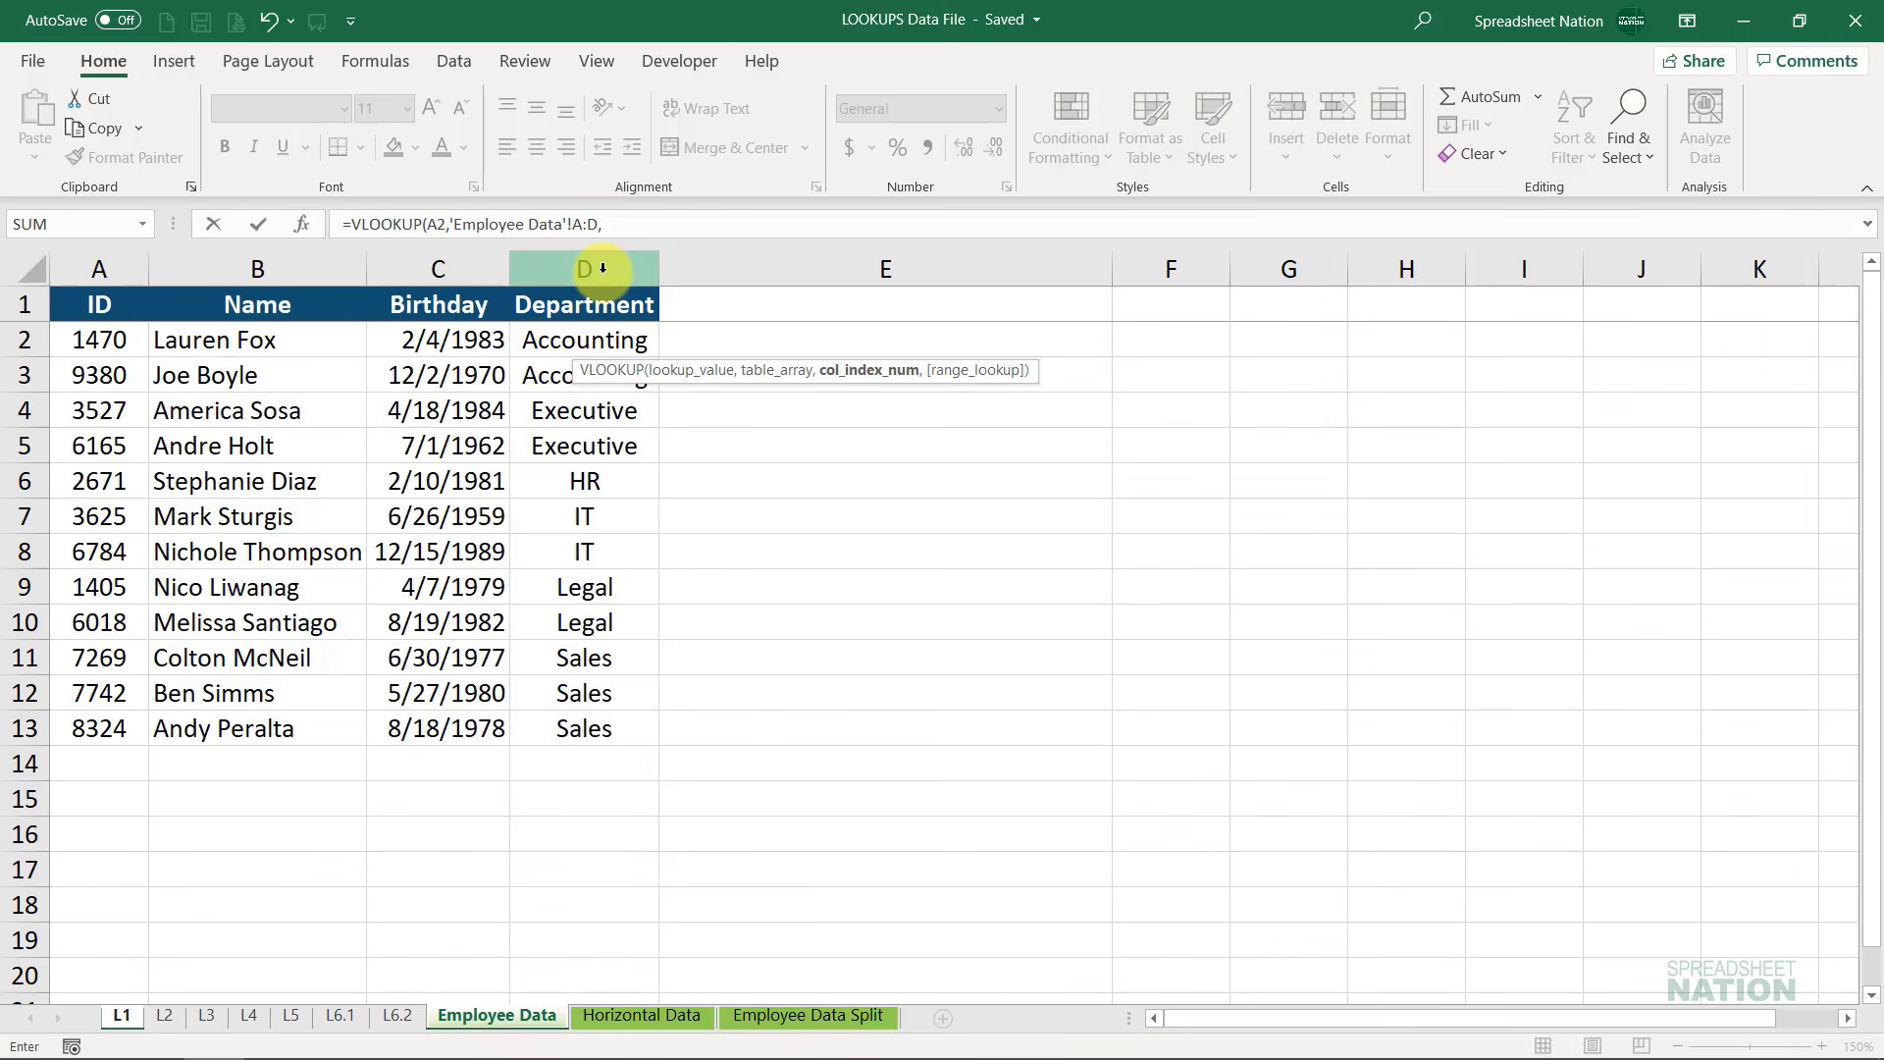
# Complete the VLOOKUP formula with column index 2 and FALSE for an exact match
pyautogui.write('2,')
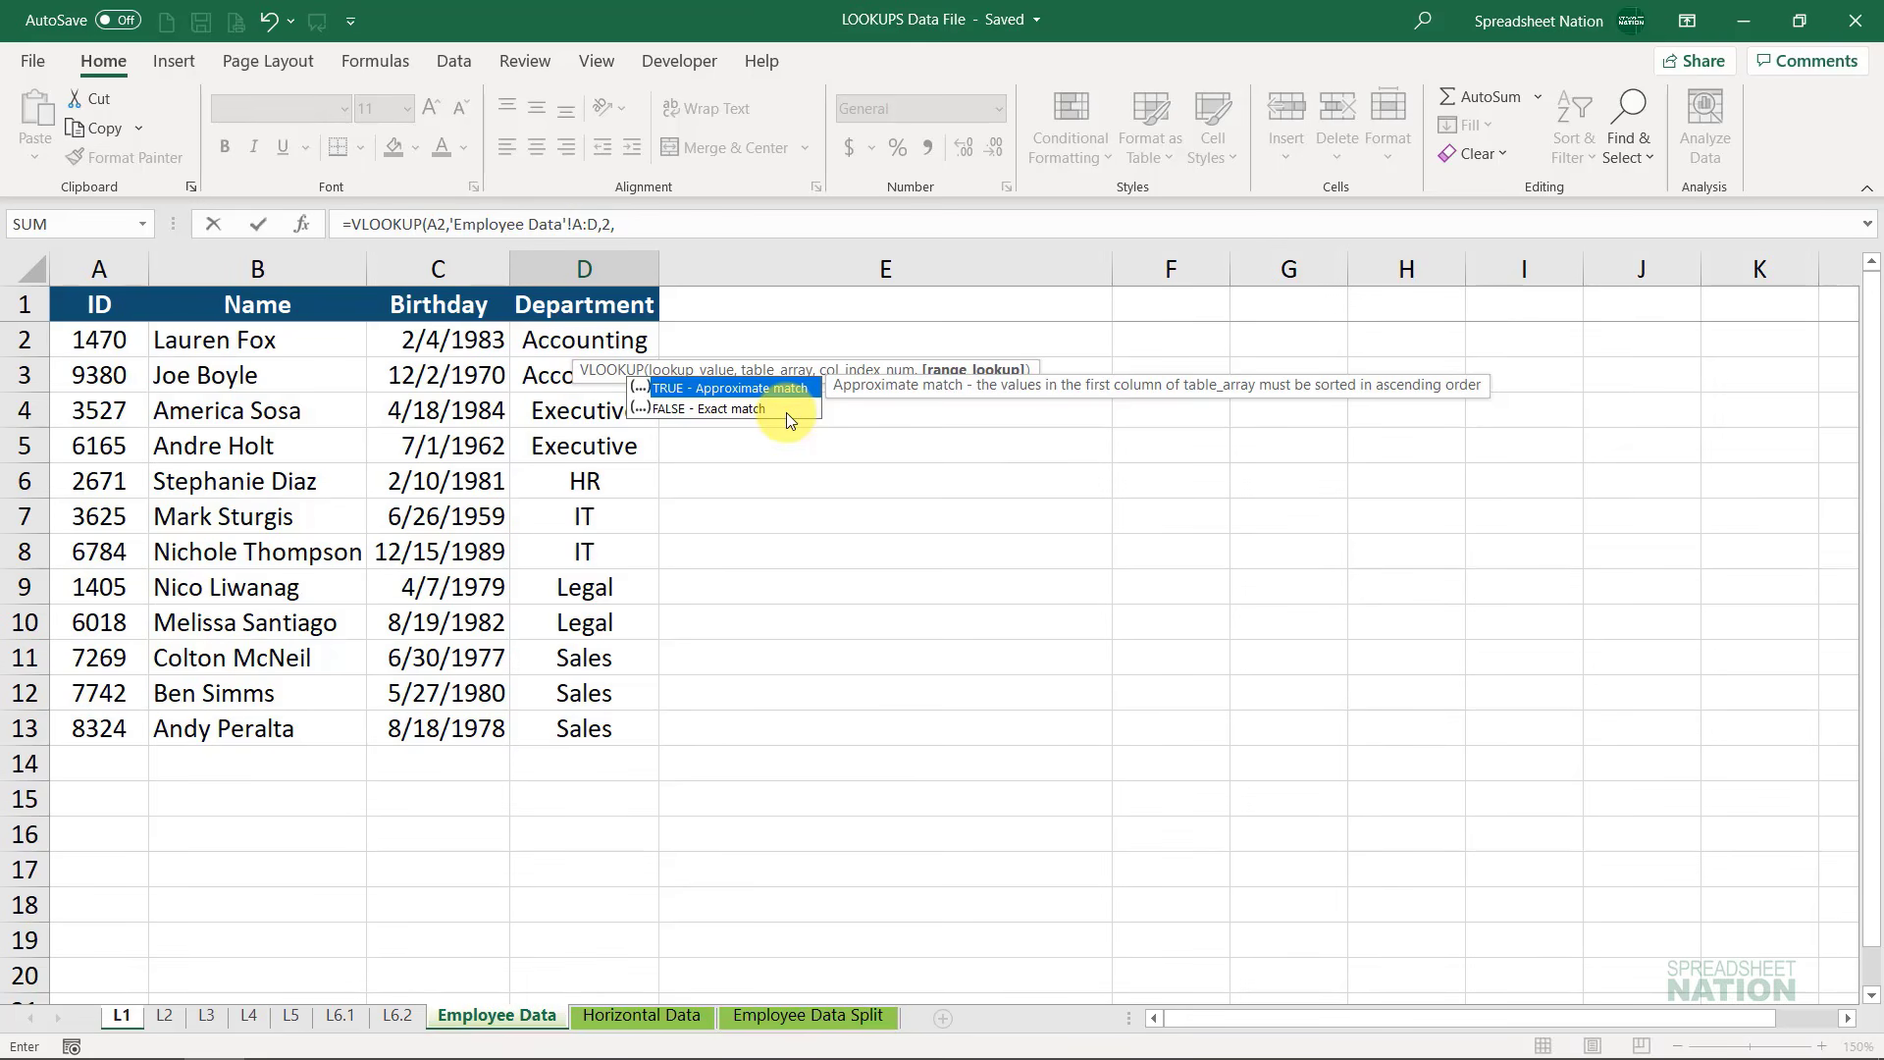
pyautogui.write('false)')
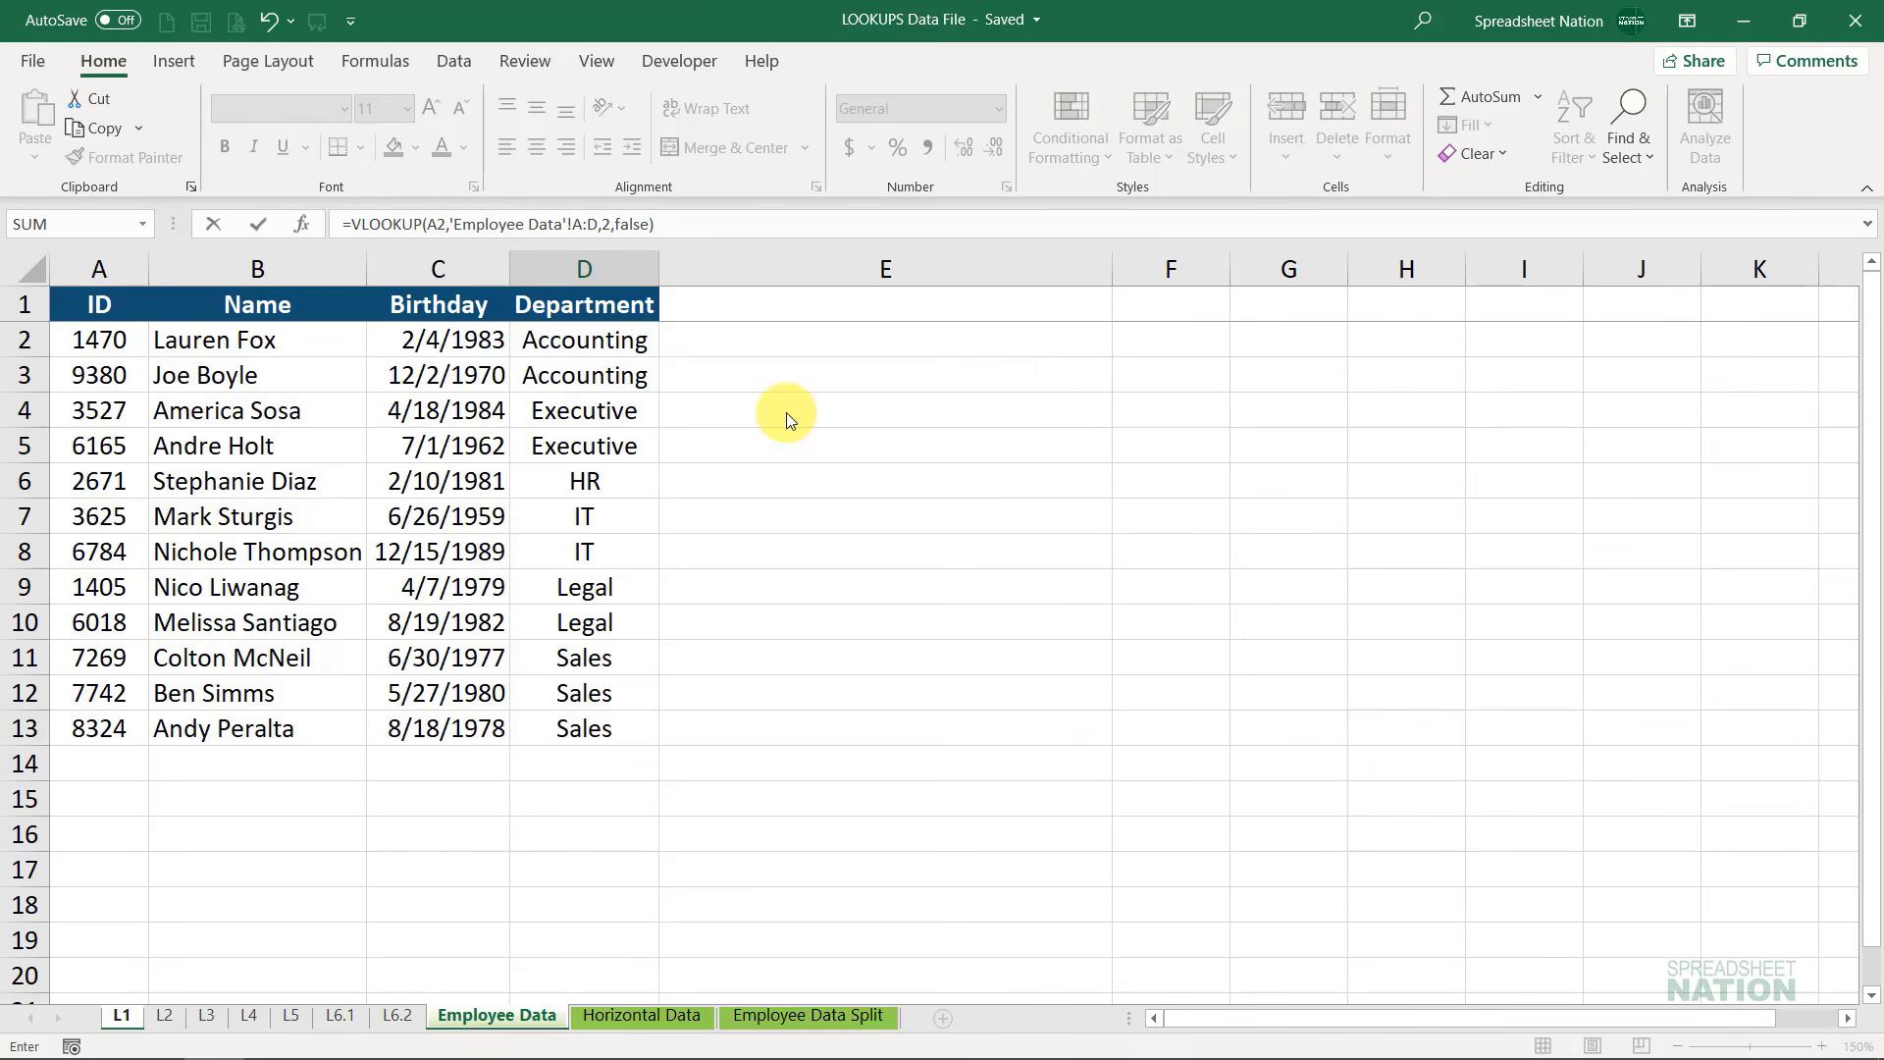
pyautogui.press('Return')
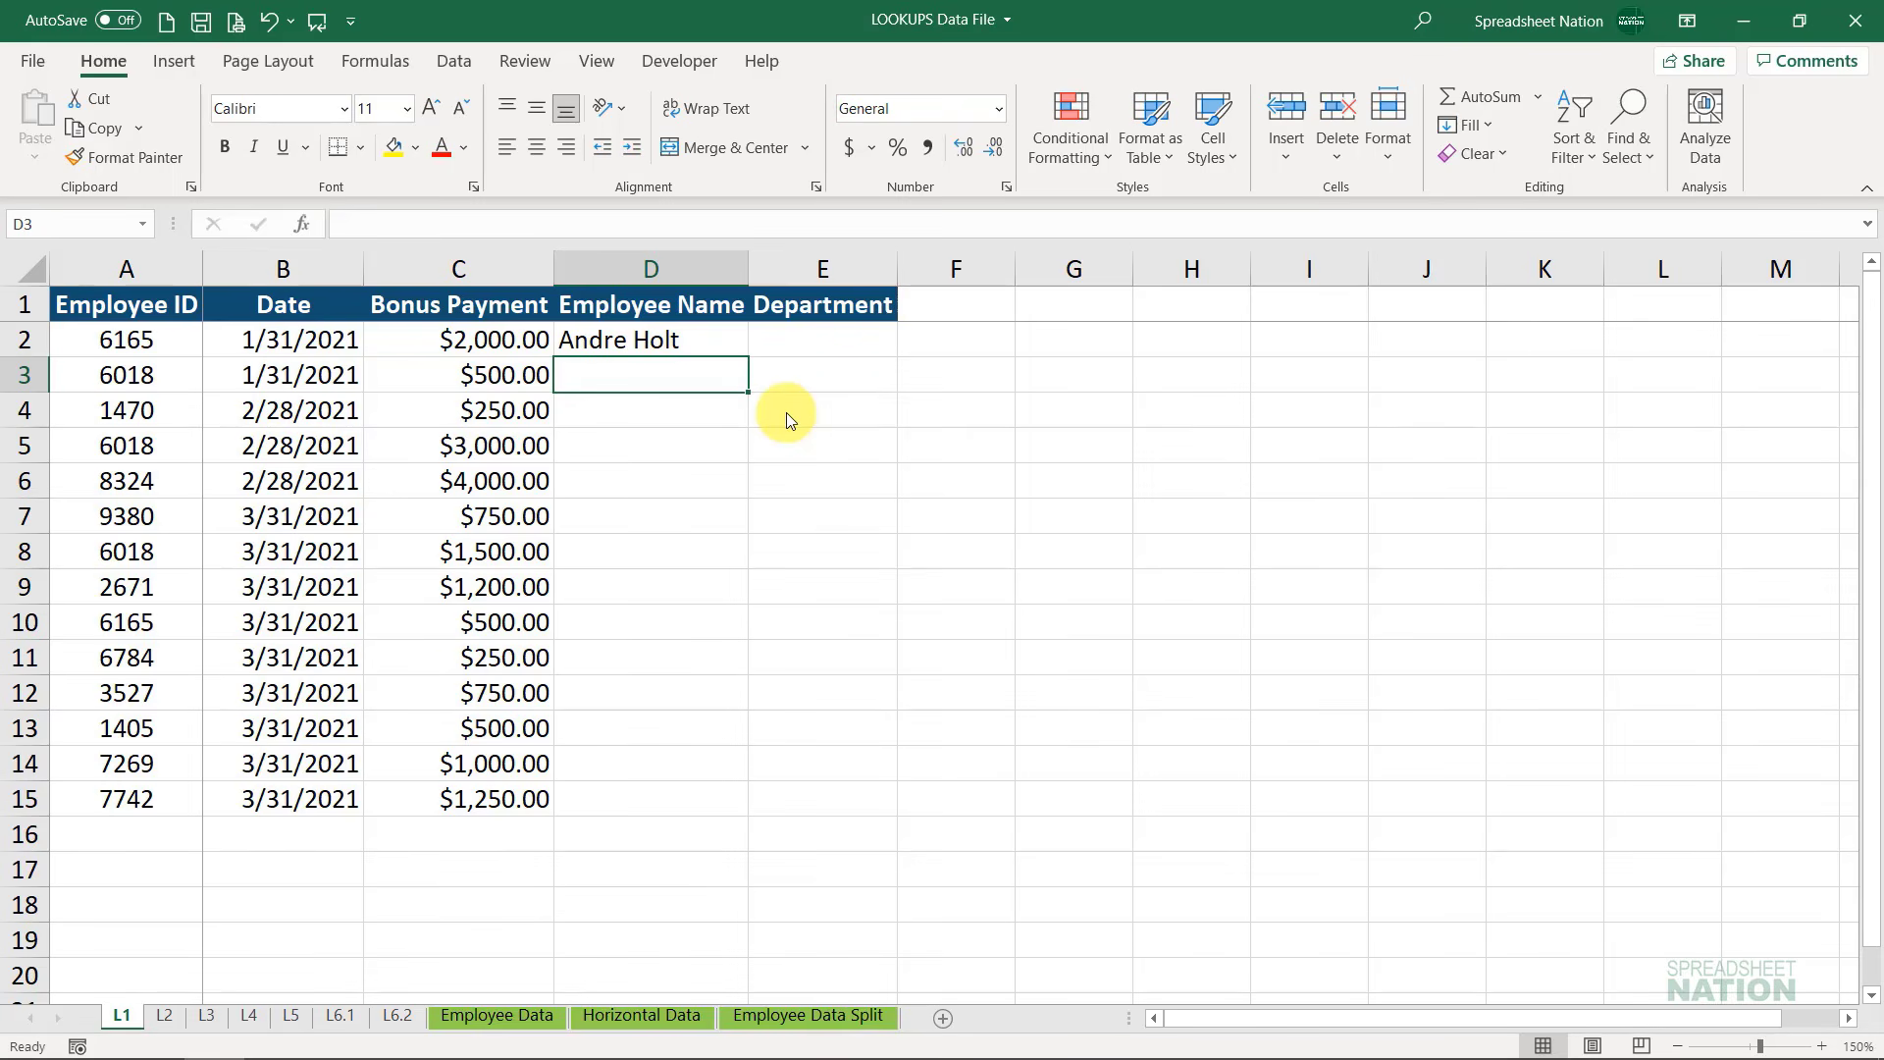
# Check the name returned in D2 against the row for ID 6165 on the Employee Data sheet
pyautogui.click(721, 345)
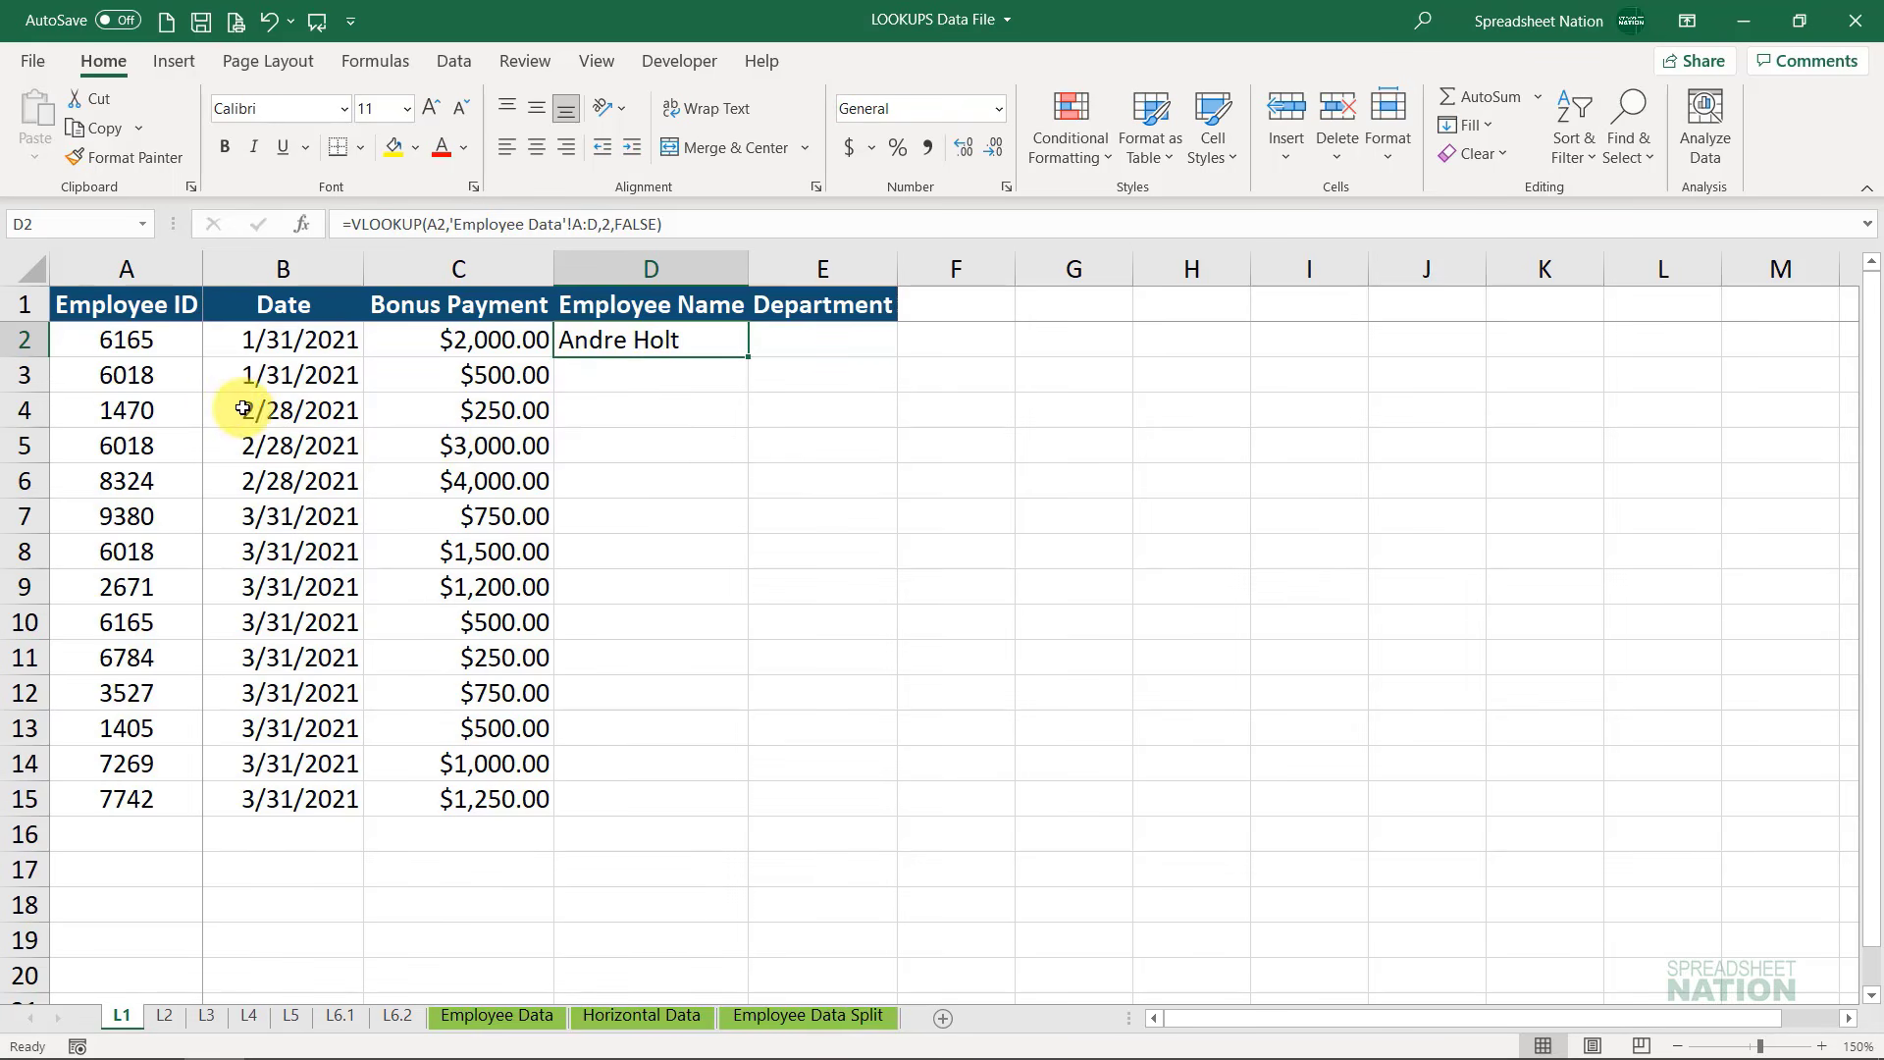
pyautogui.click(153, 346)
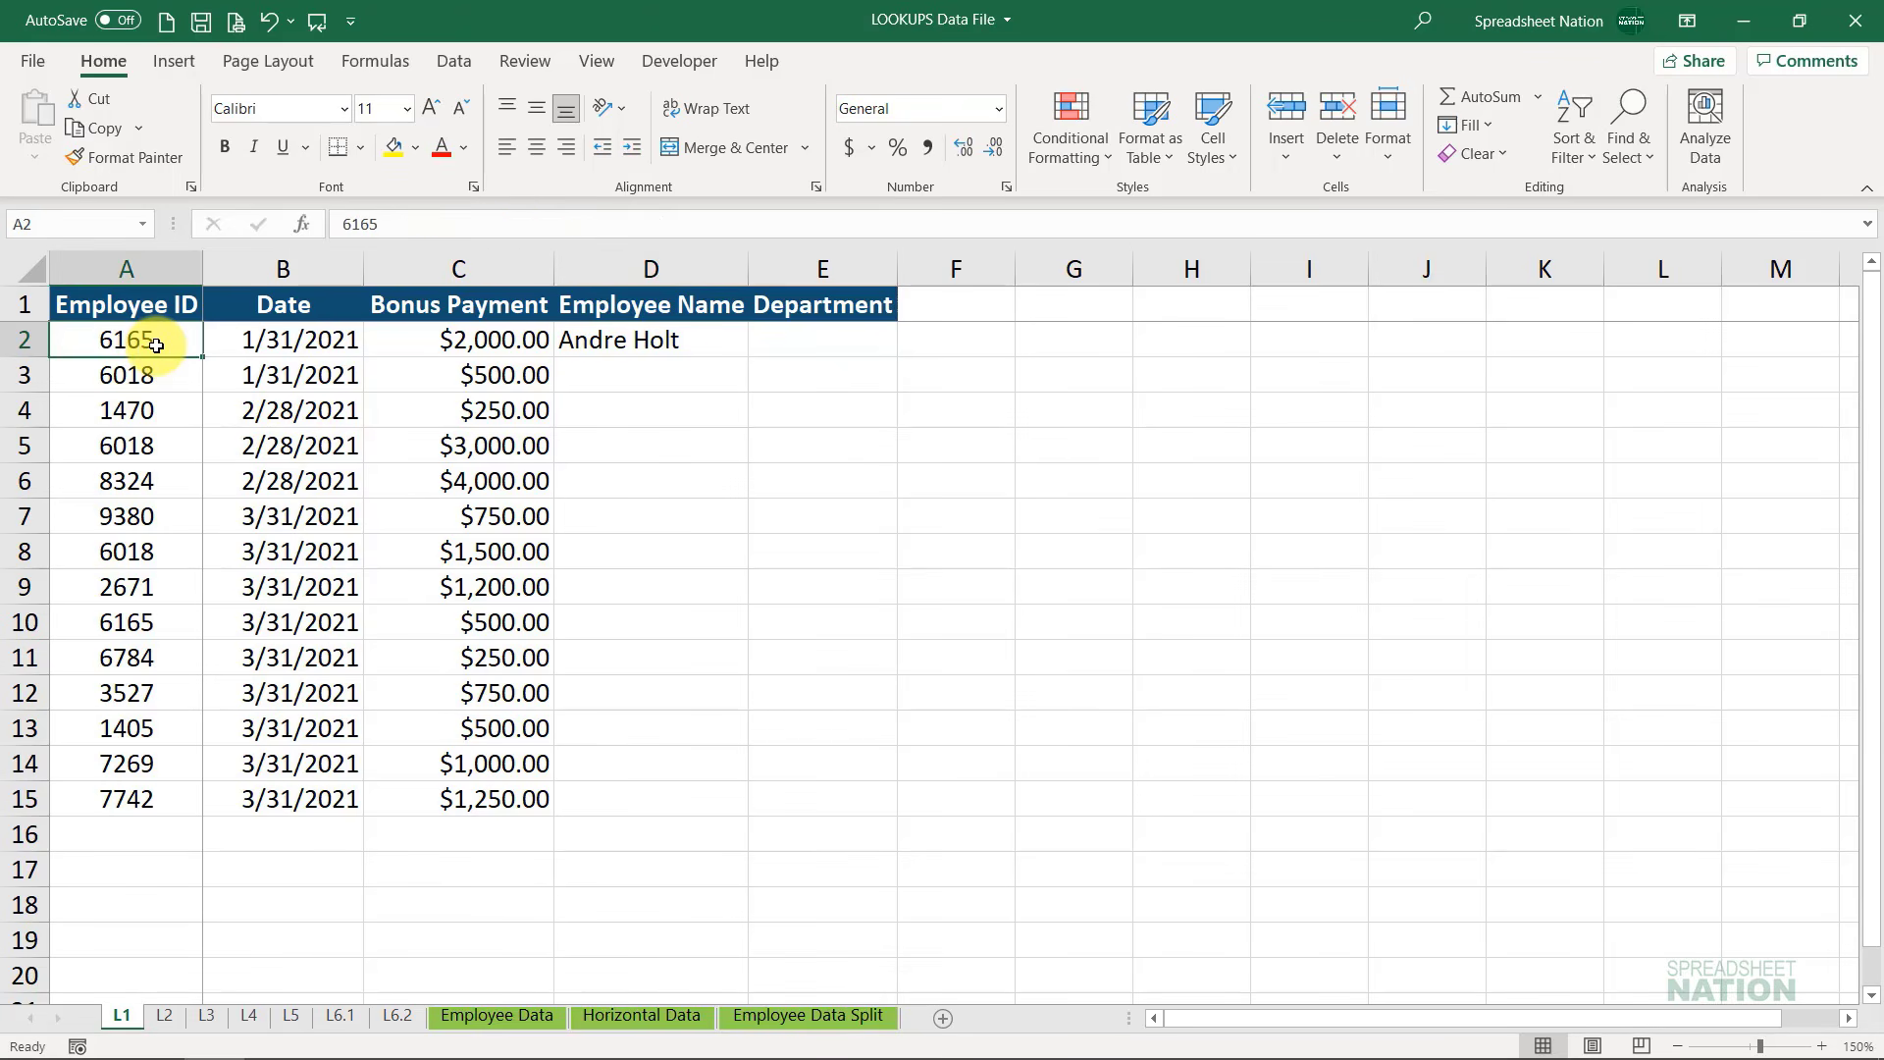
pyautogui.click(471, 1016)
pyautogui.click(24, 447)
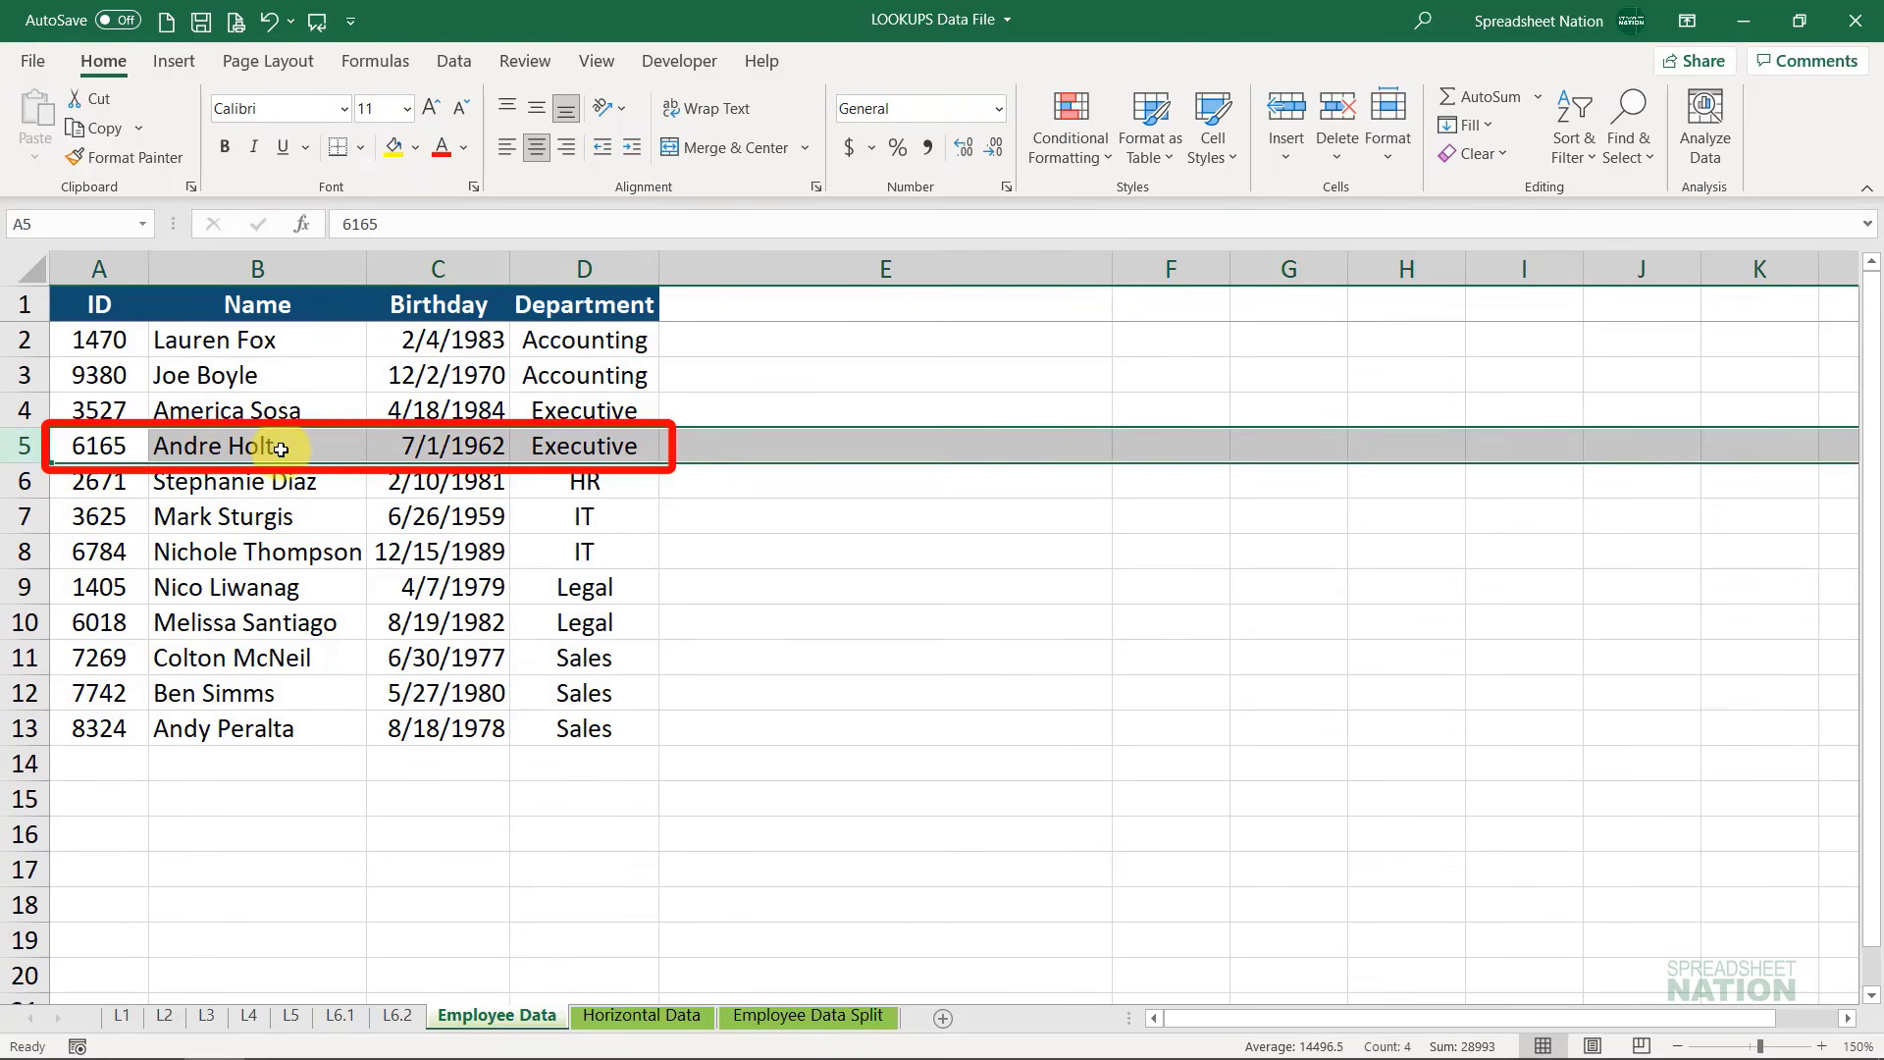
pyautogui.click(123, 1016)
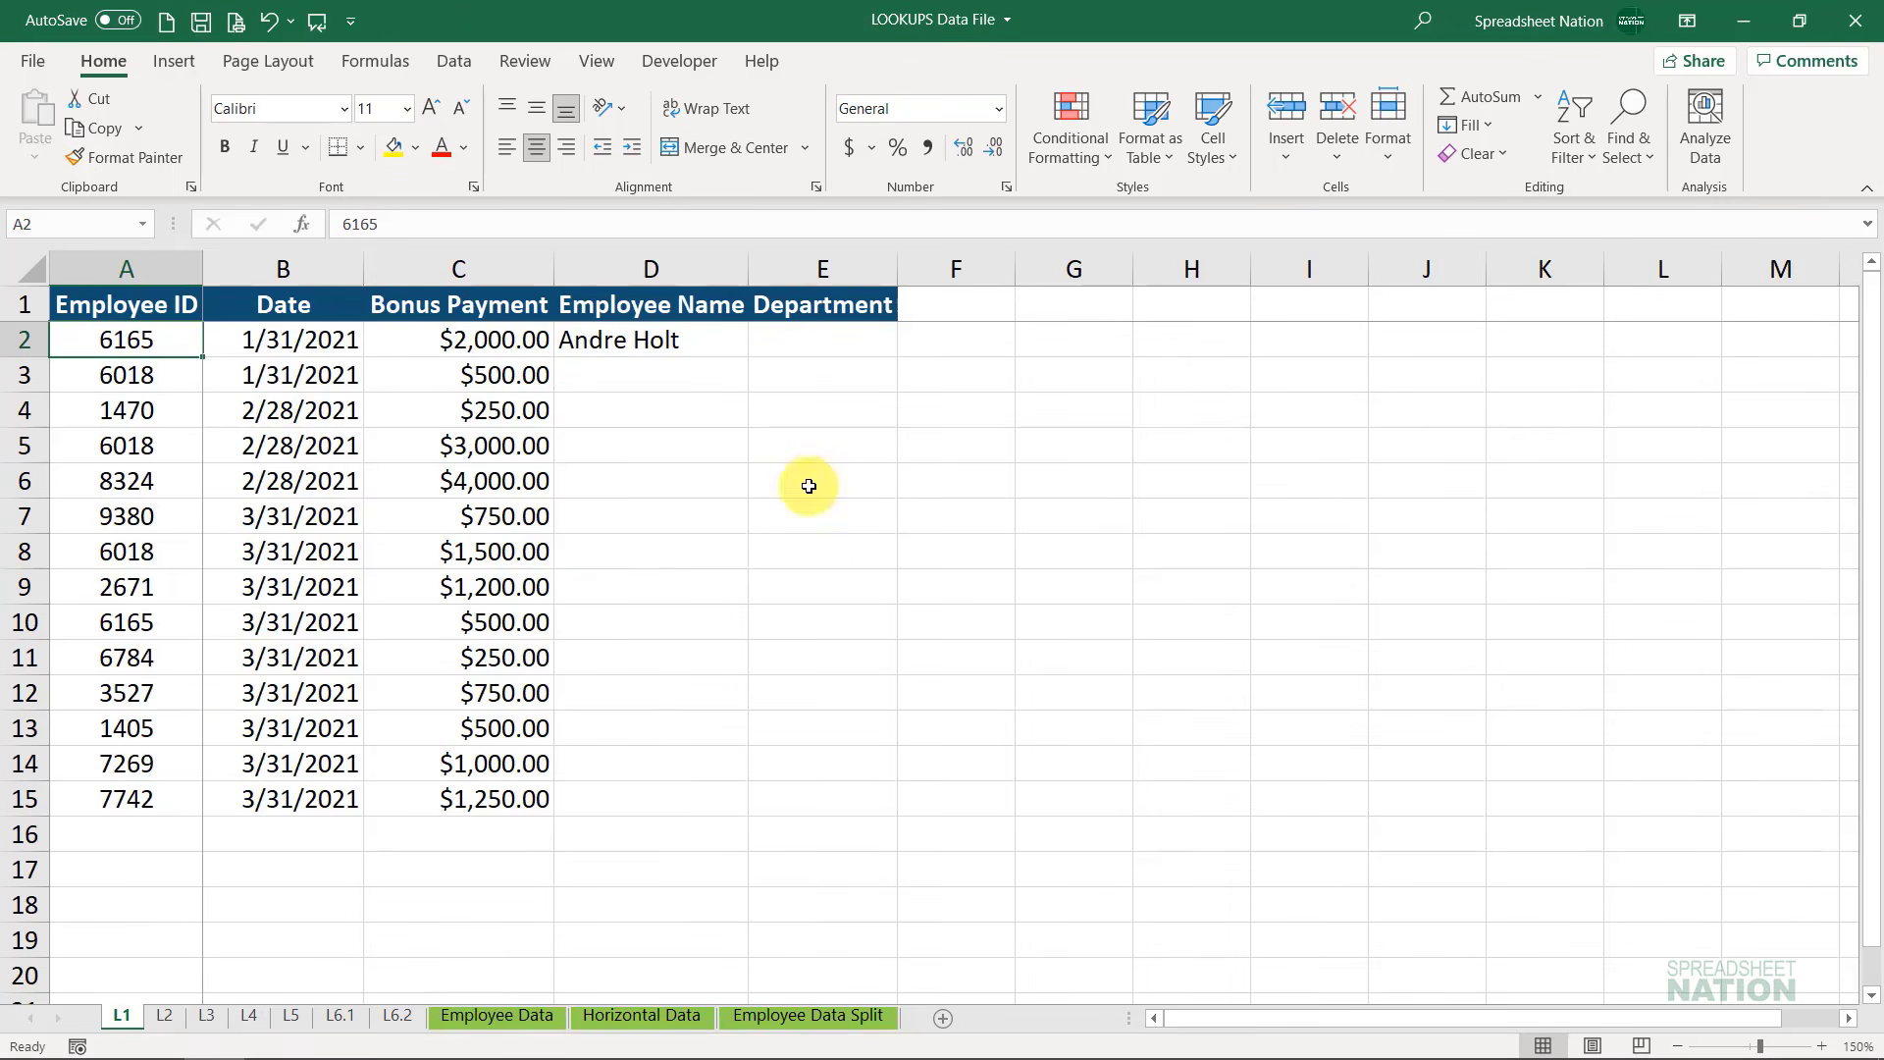
# Try copying the D2 lookup formula across to E2 and inspect the copied cell references
pyautogui.click(718, 337)
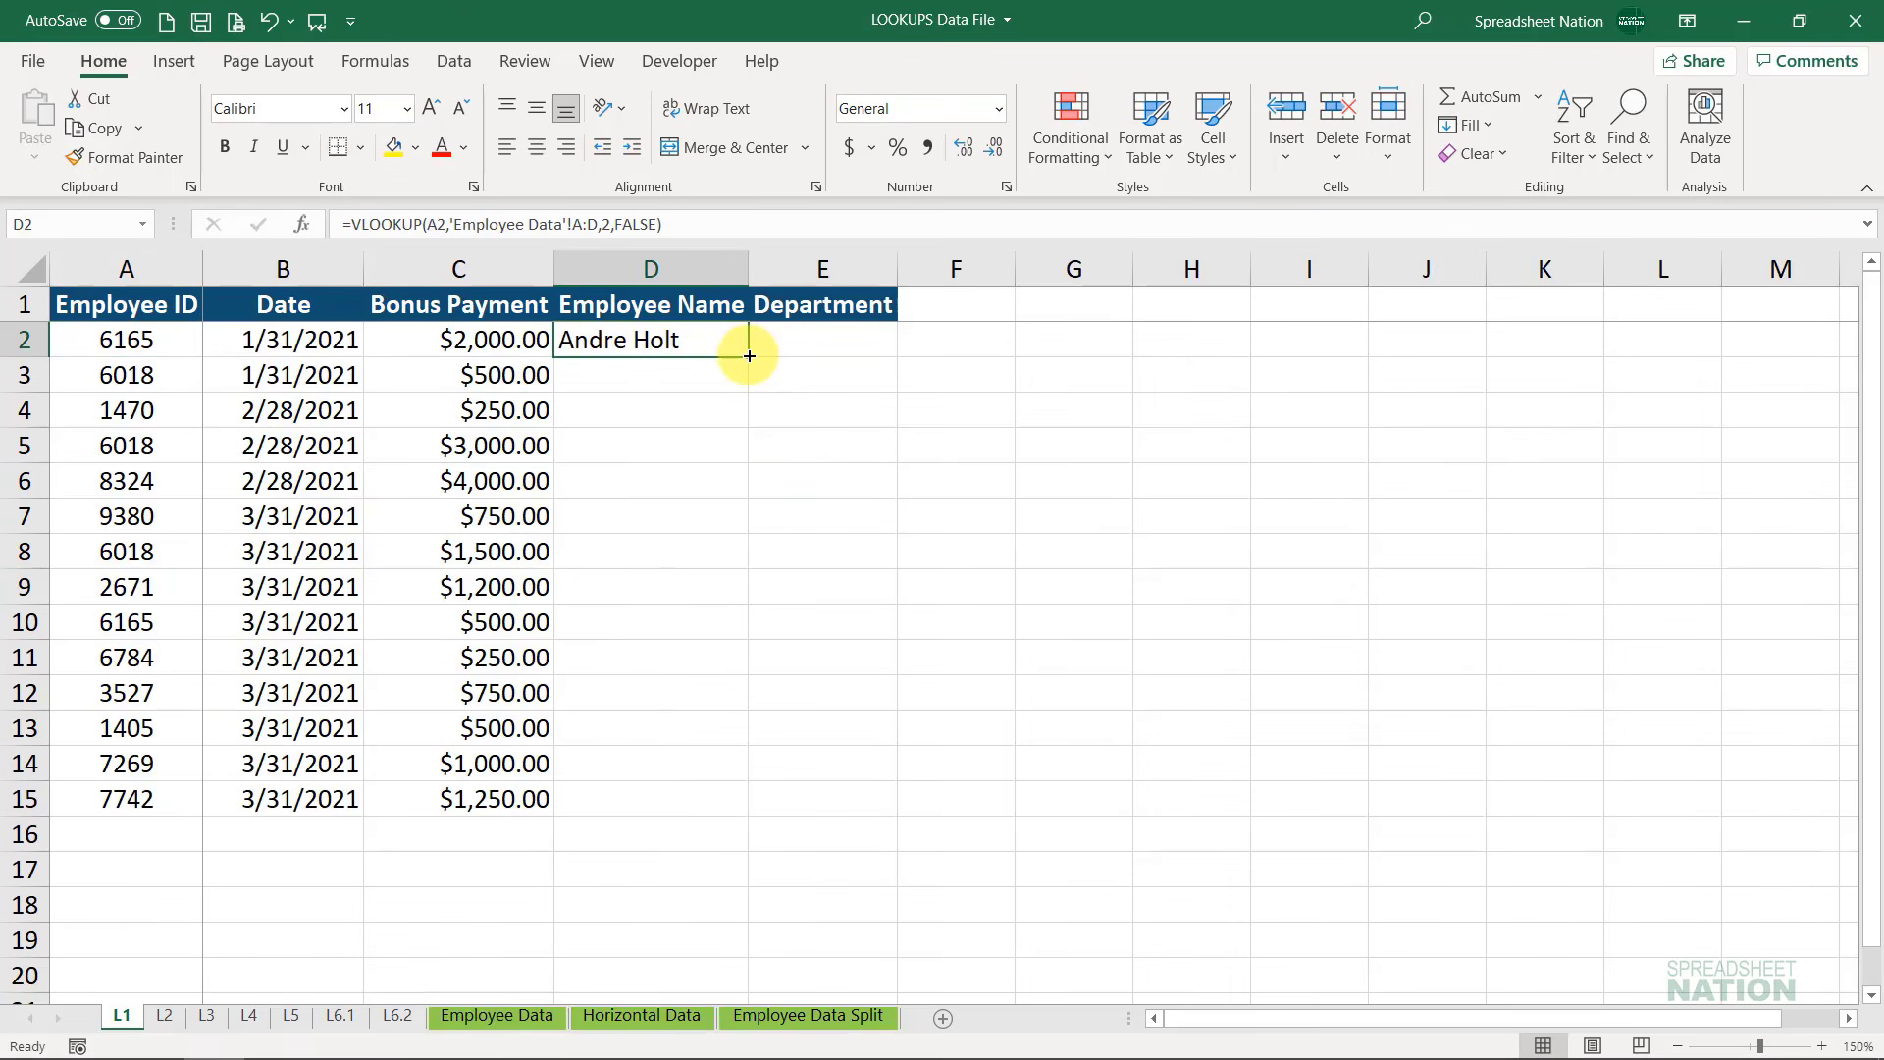
pyautogui.moveTo(750, 356); pyautogui.dragTo(869, 339)
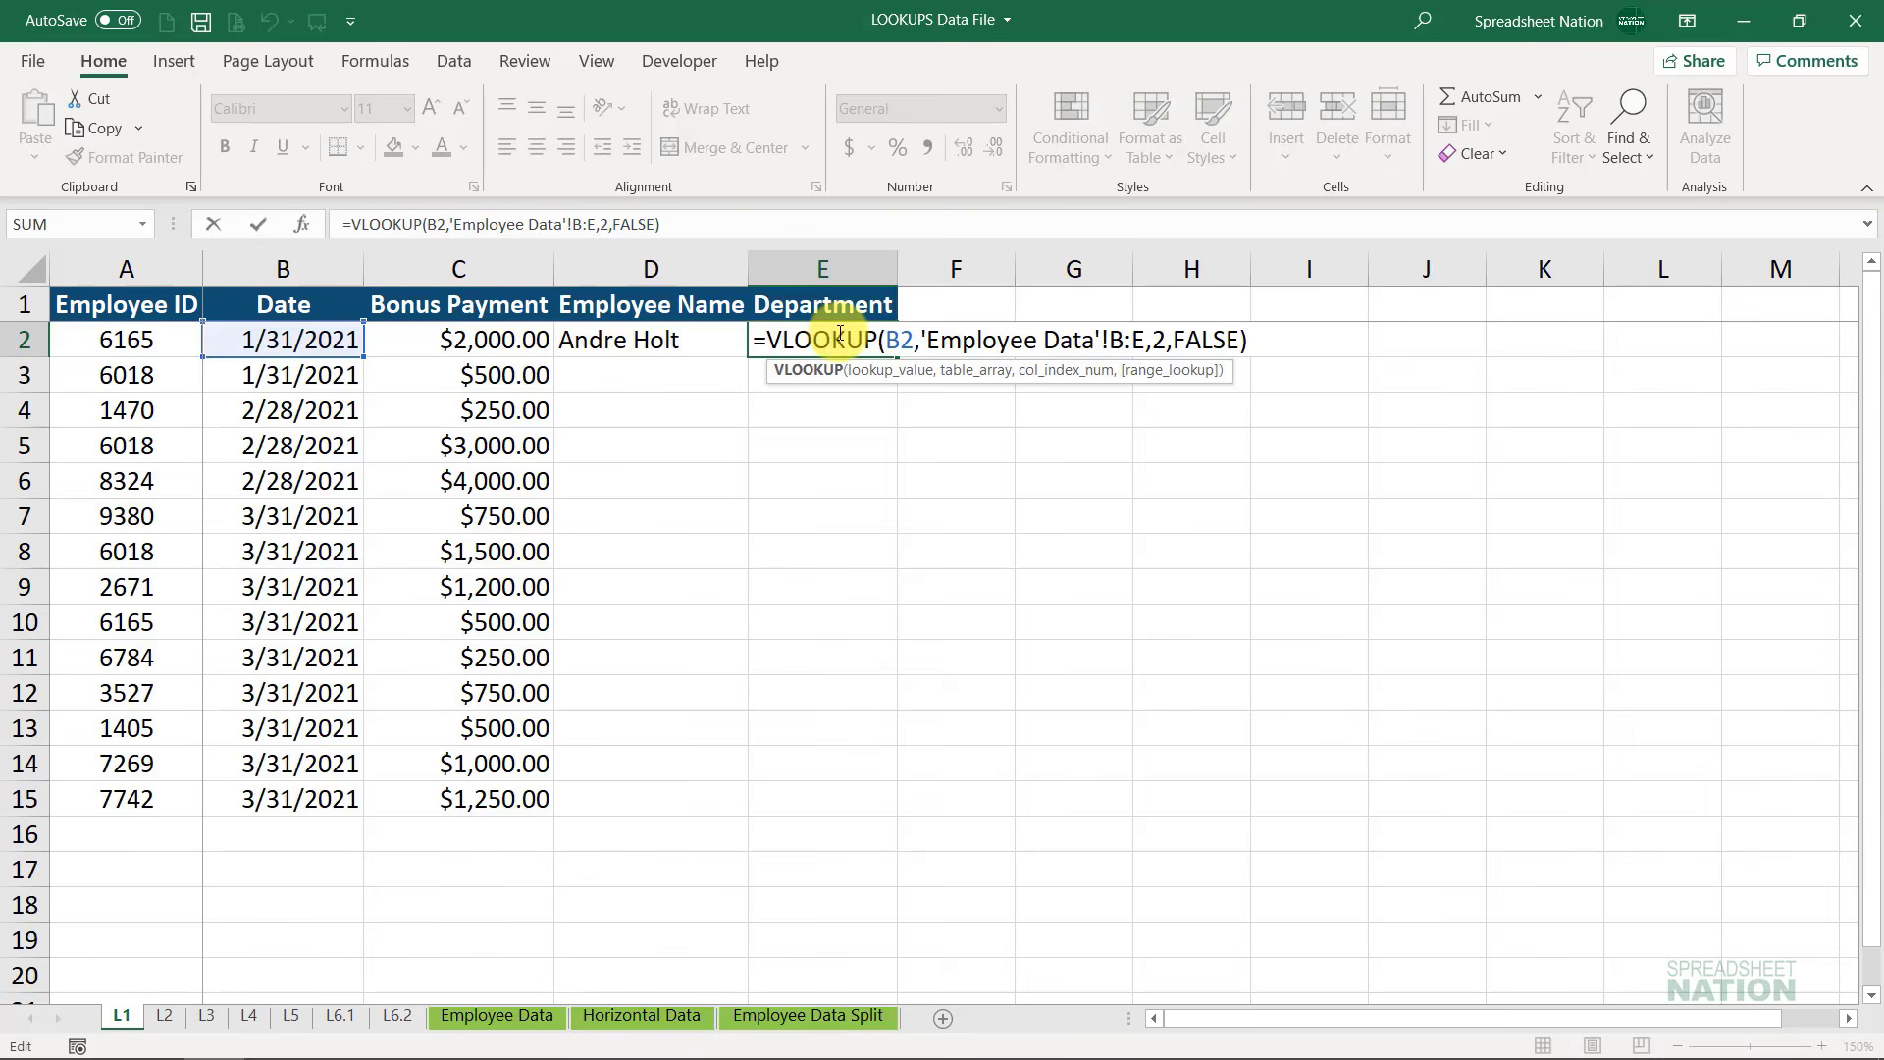
pyautogui.press('Return')
pyautogui.press('Left')
pyautogui.press('Up')
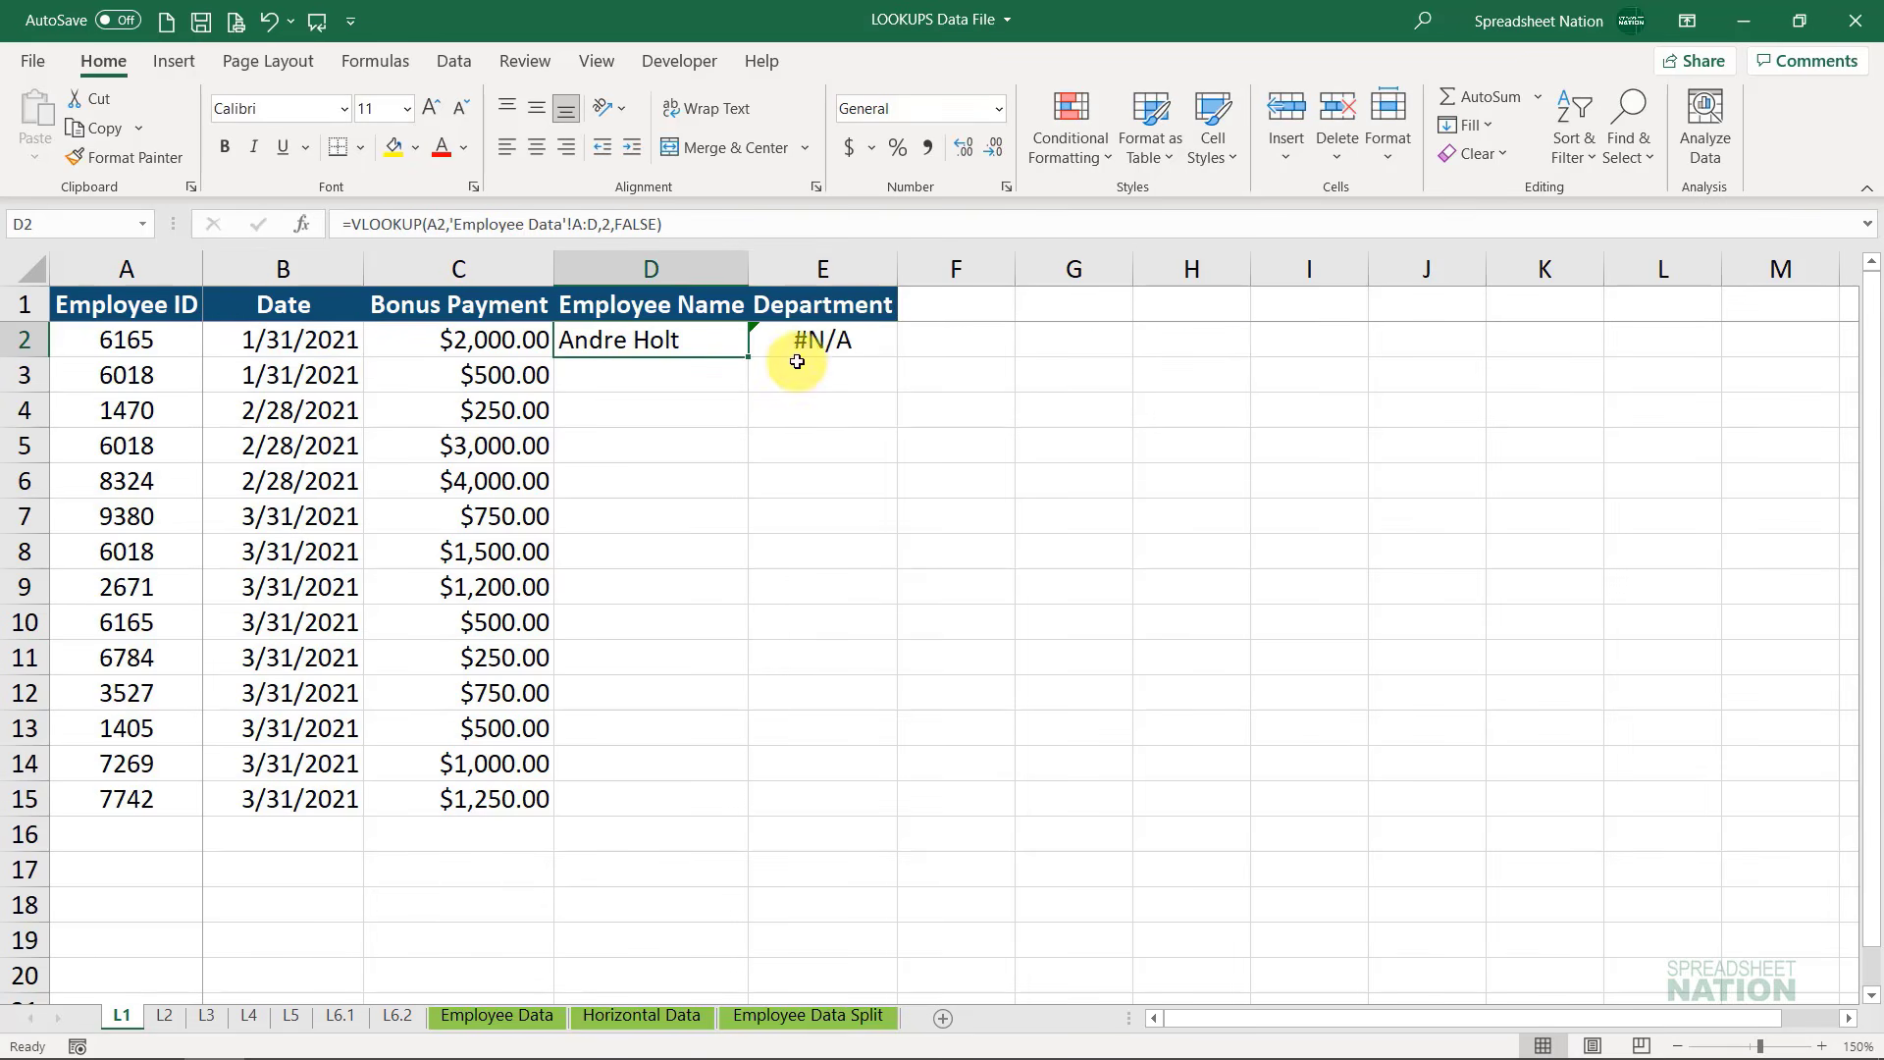
# Anchor the references in the D2 formula, making the lookup value $A2 and the table array 'Employee Data'!$A:$D
pyautogui.doubleClick(697, 339)
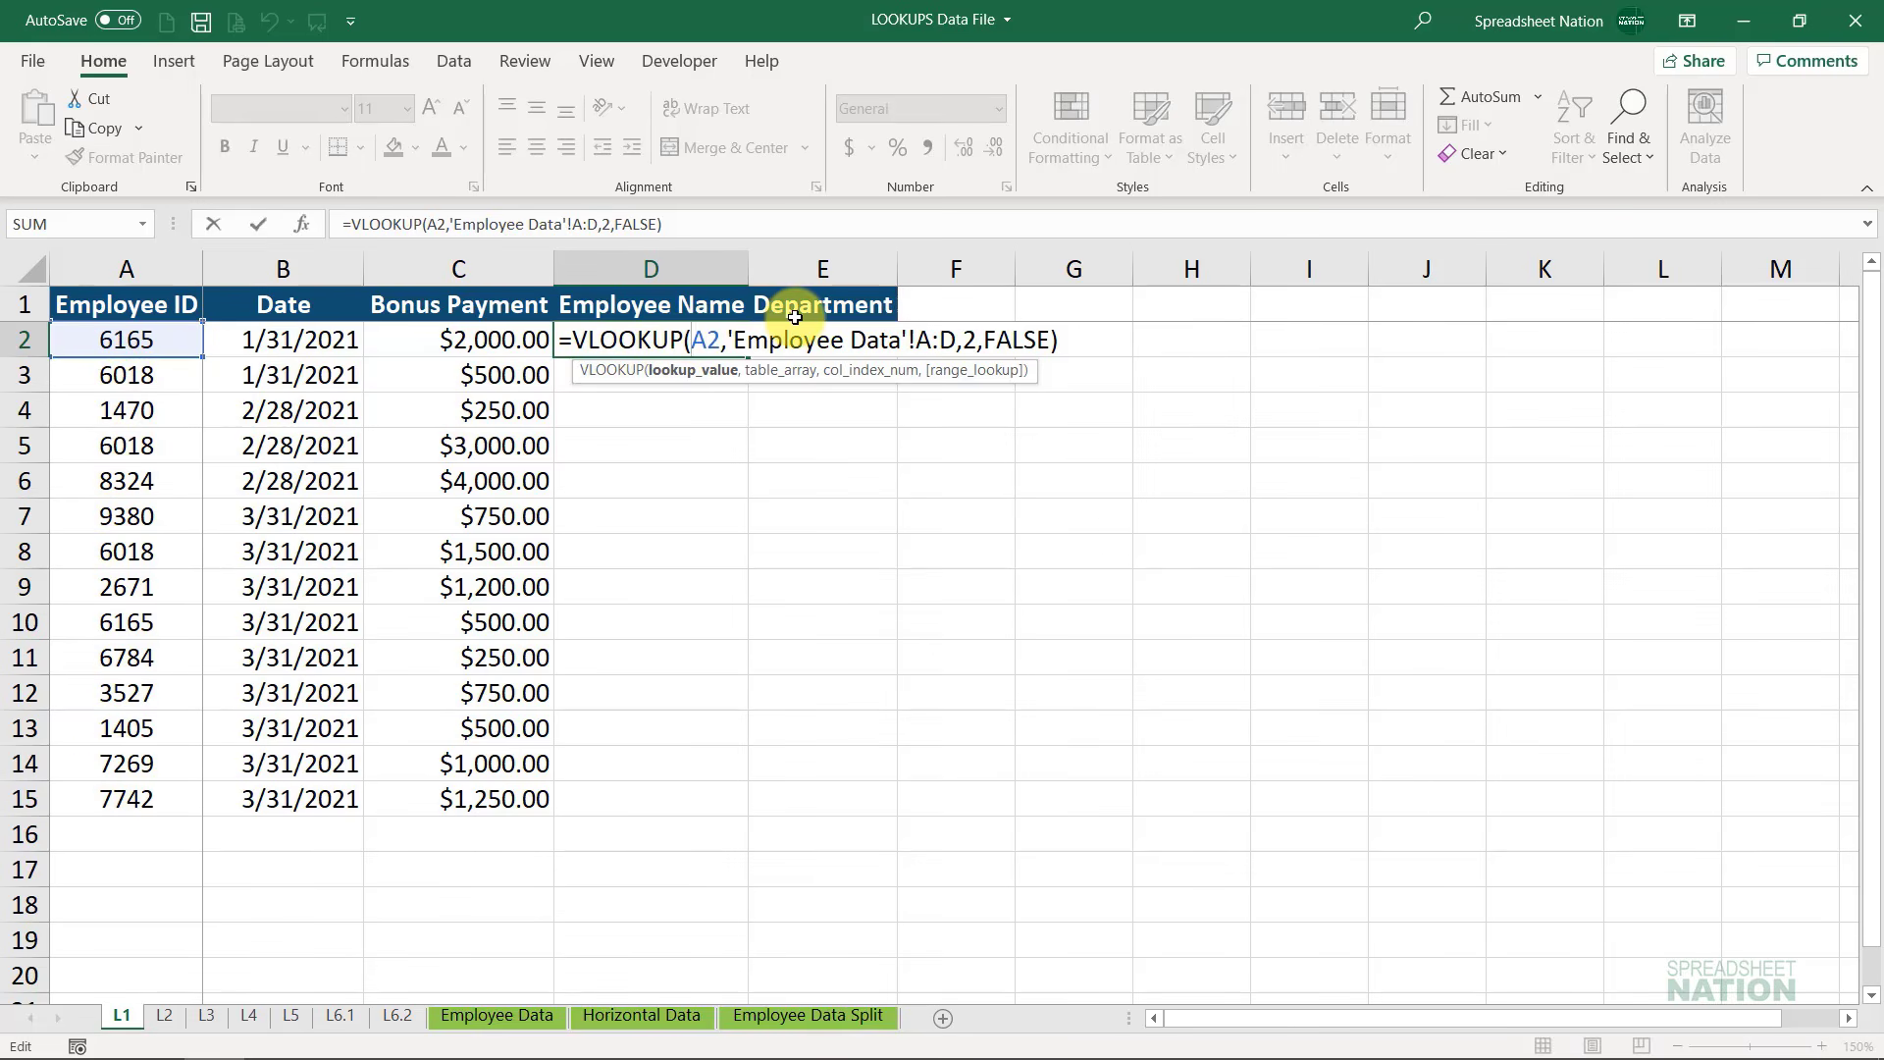
pyautogui.write('$')
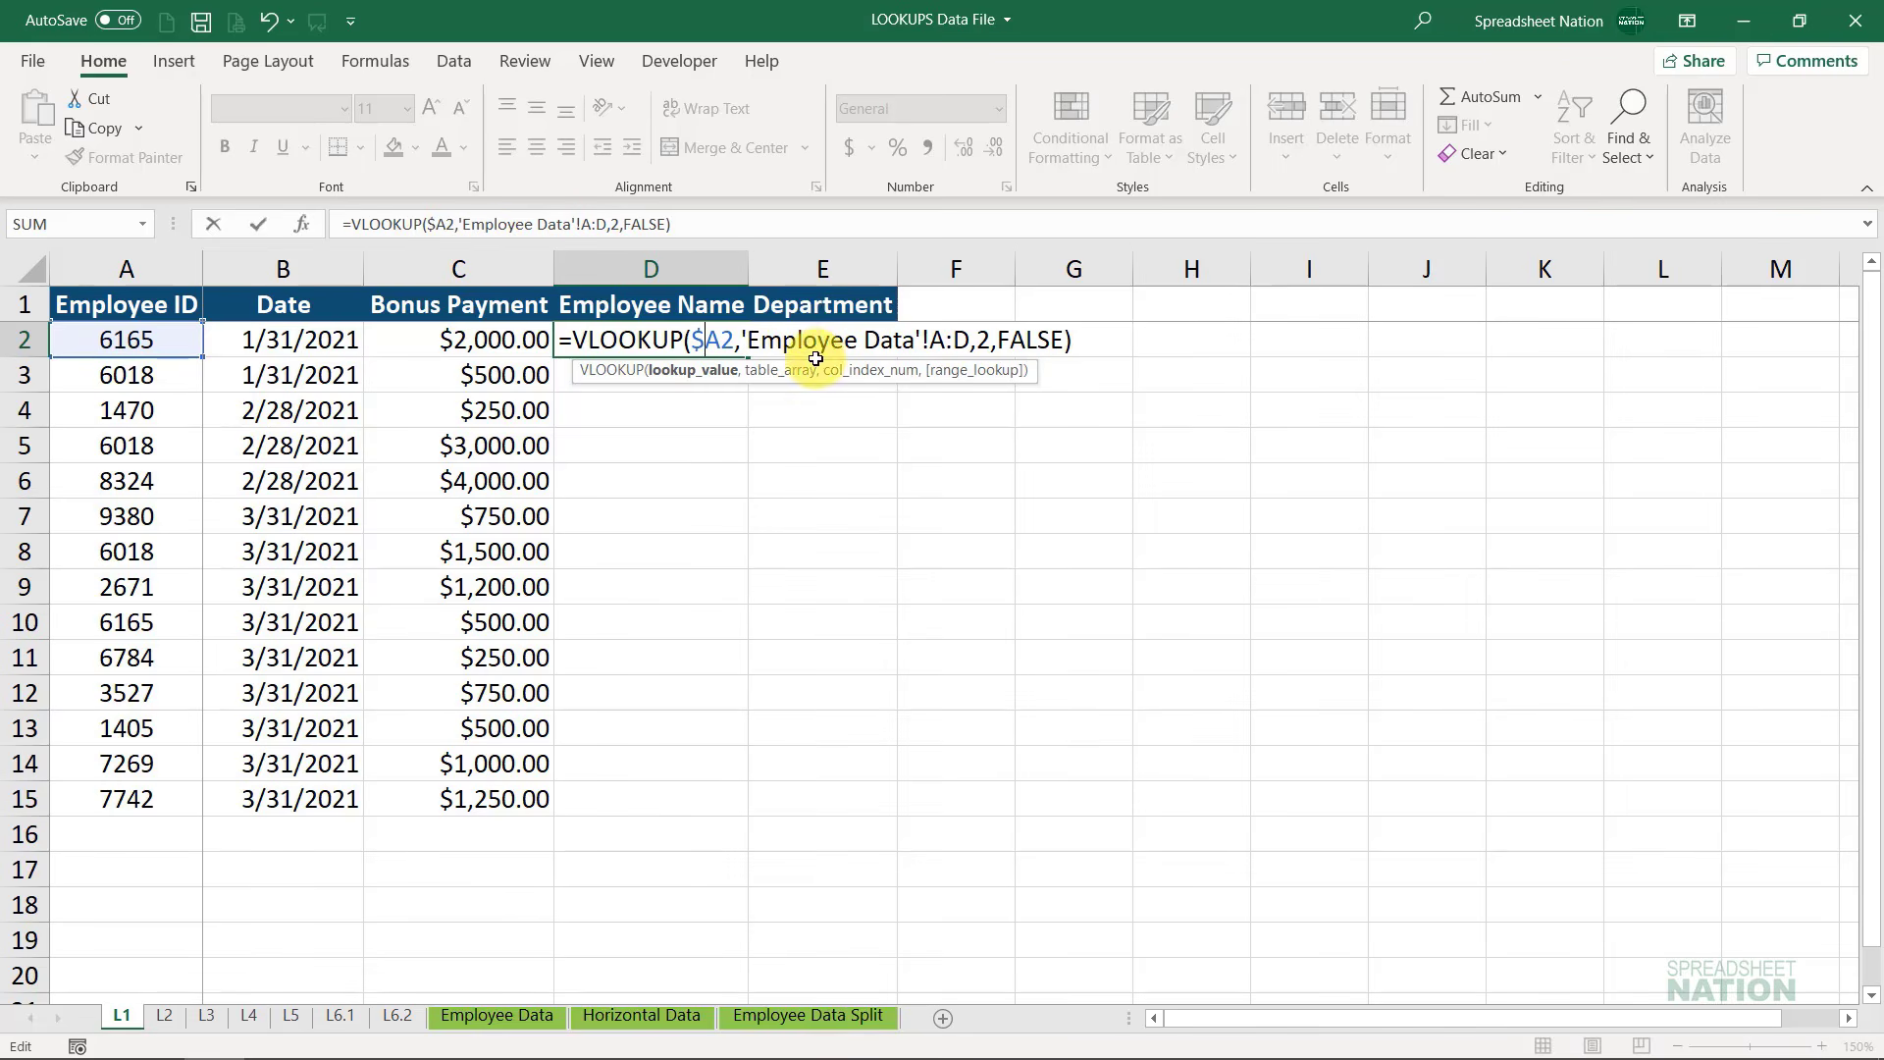
pyautogui.click(947, 340)
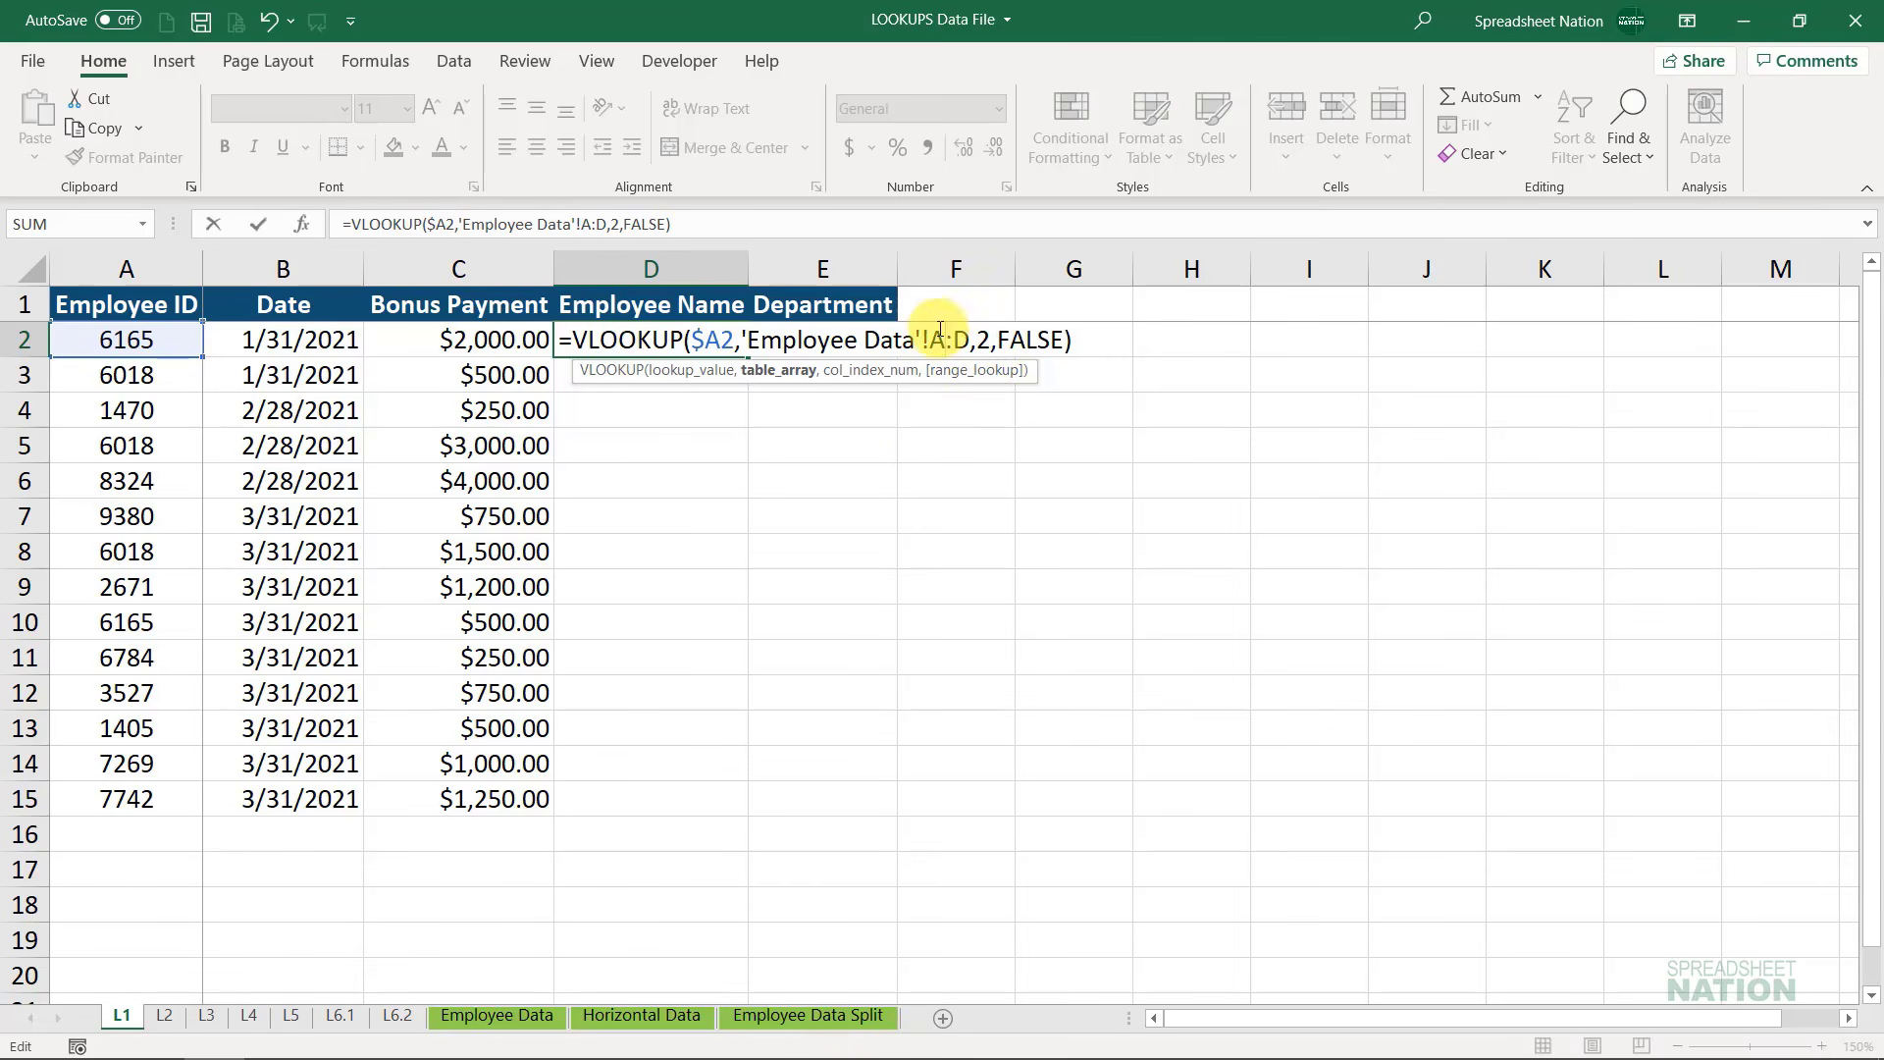
pyautogui.moveTo(928, 339); pyautogui.dragTo(962, 336)
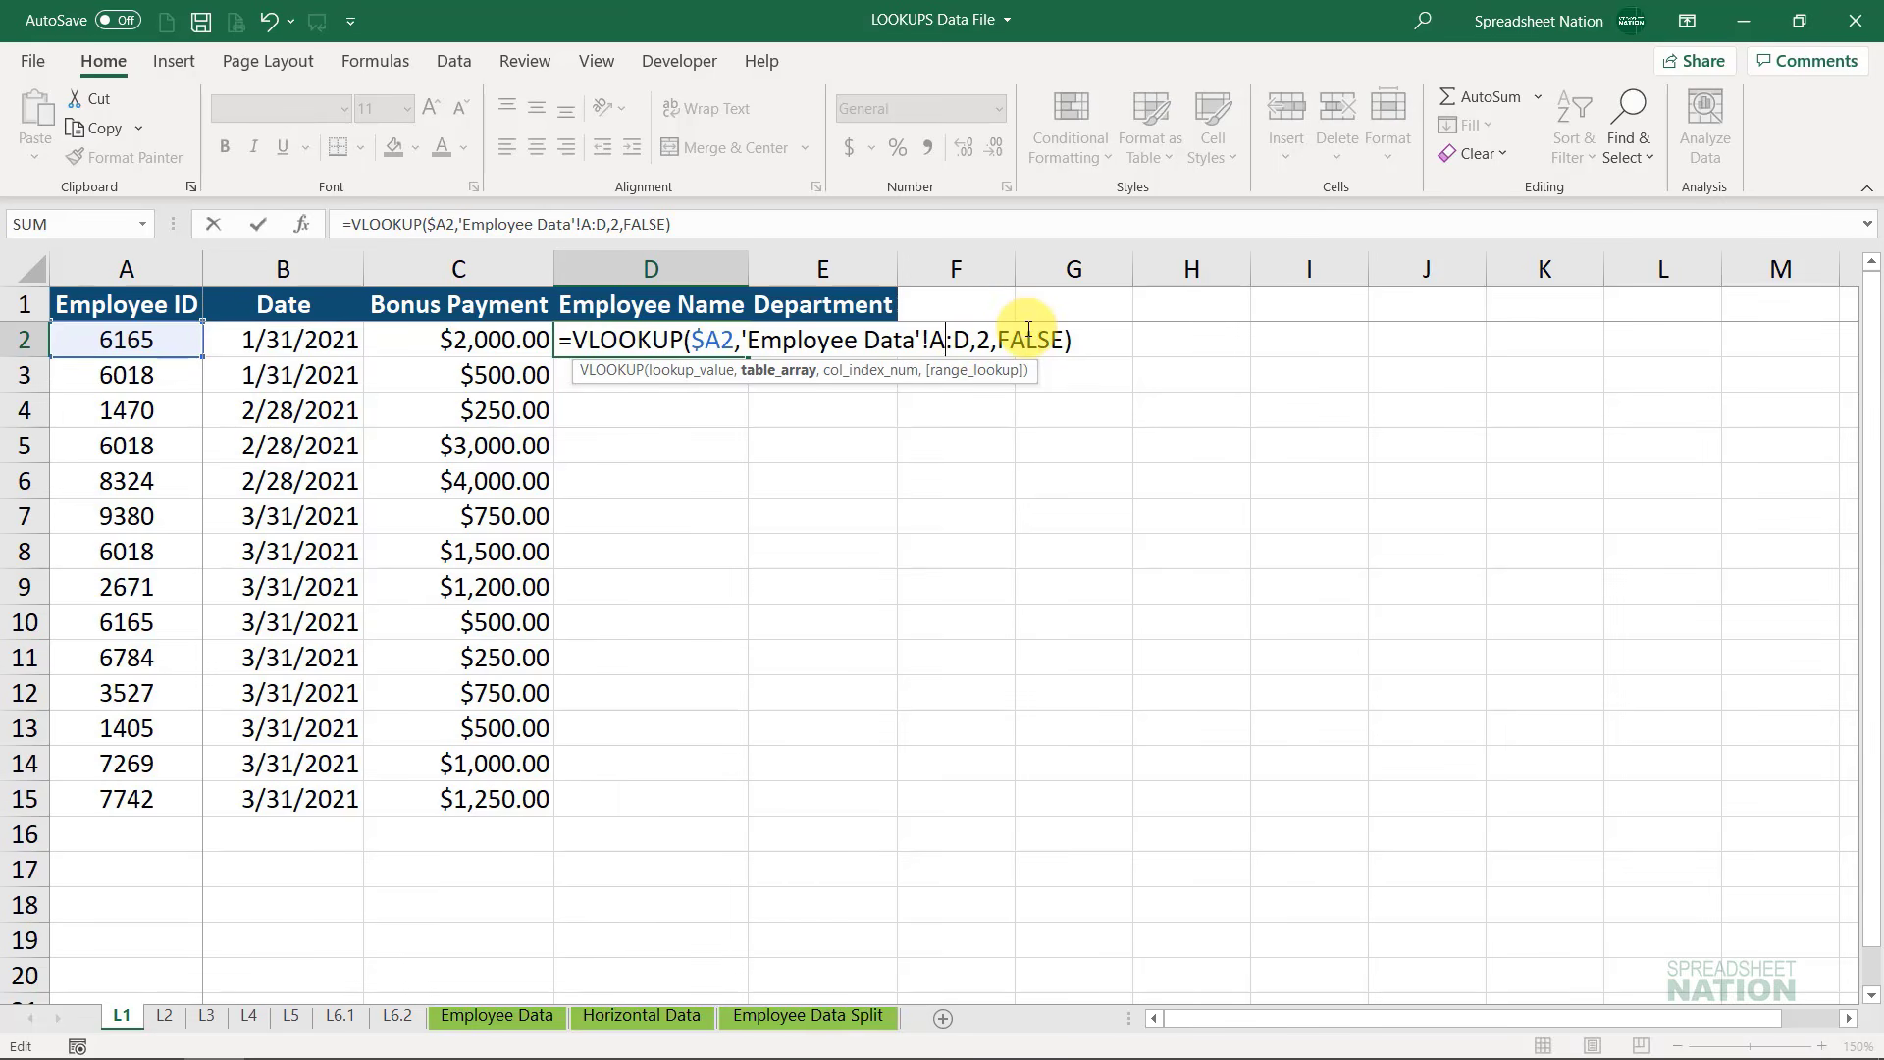
pyautogui.press('F4')
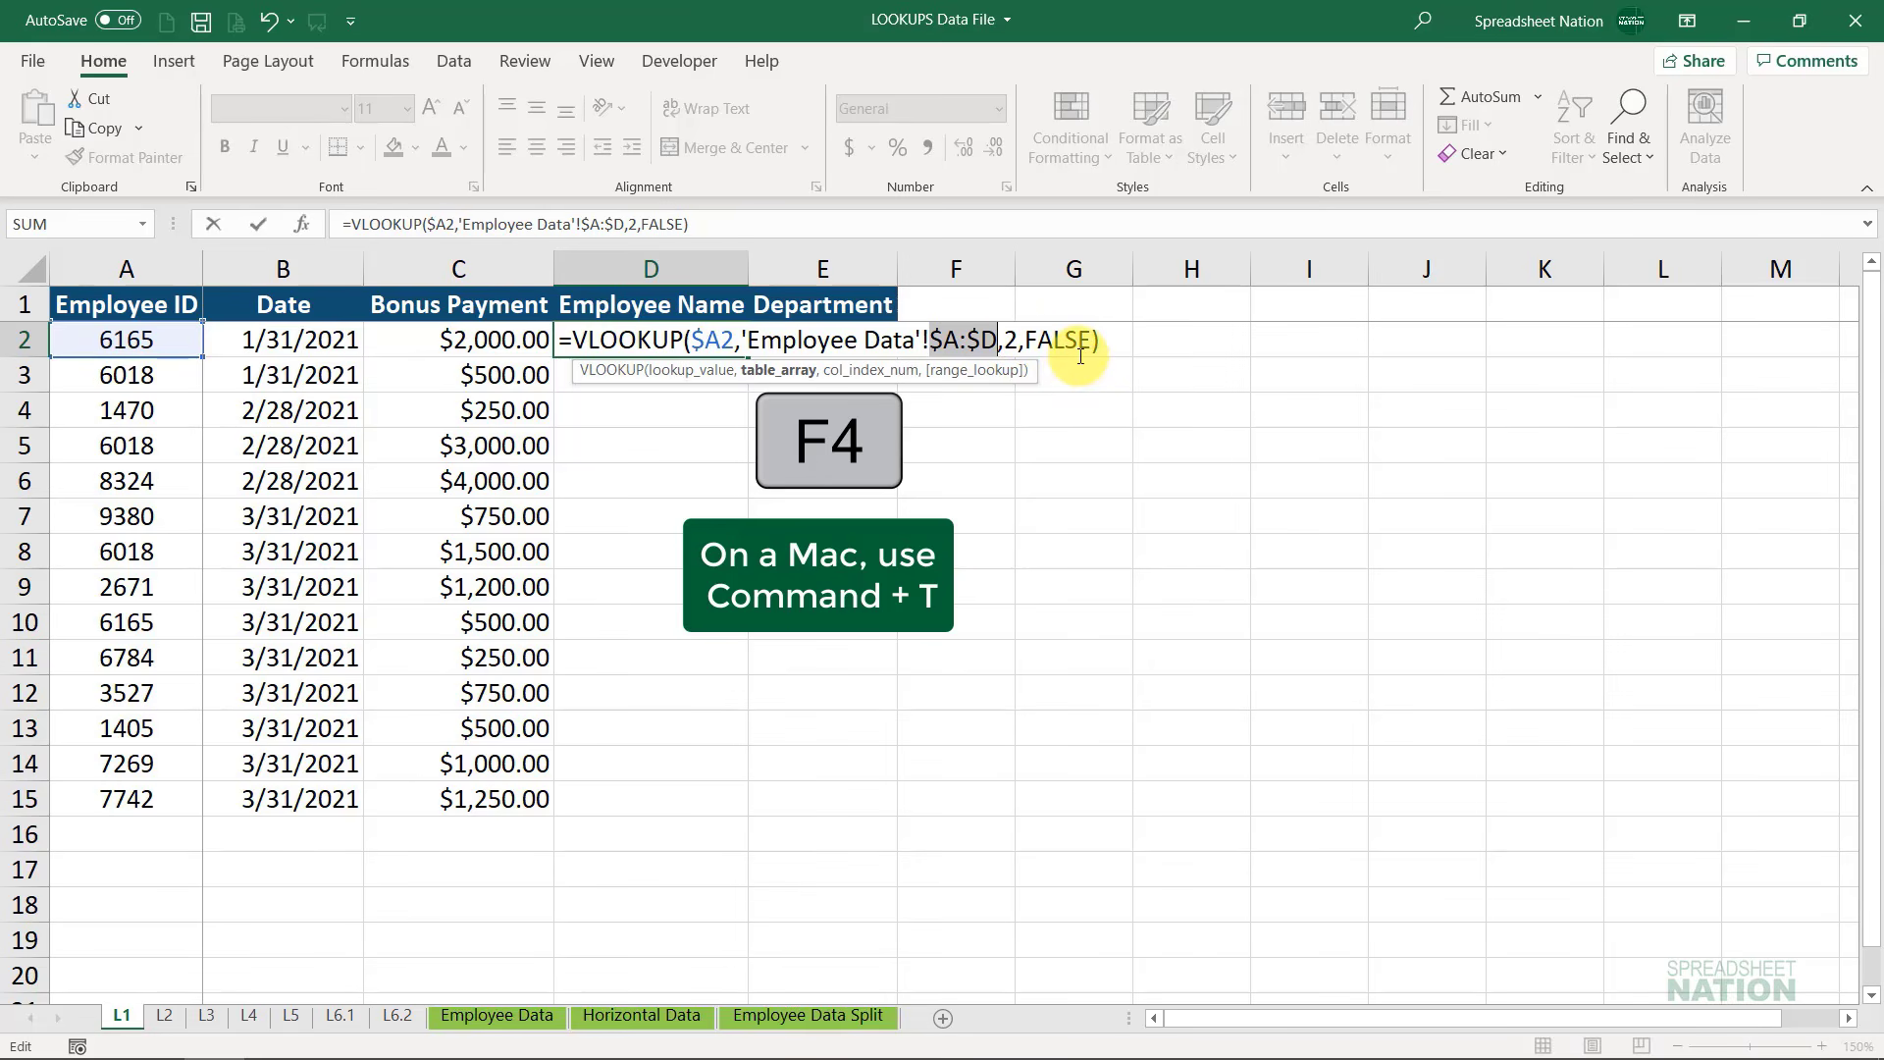
pyautogui.press('Return')
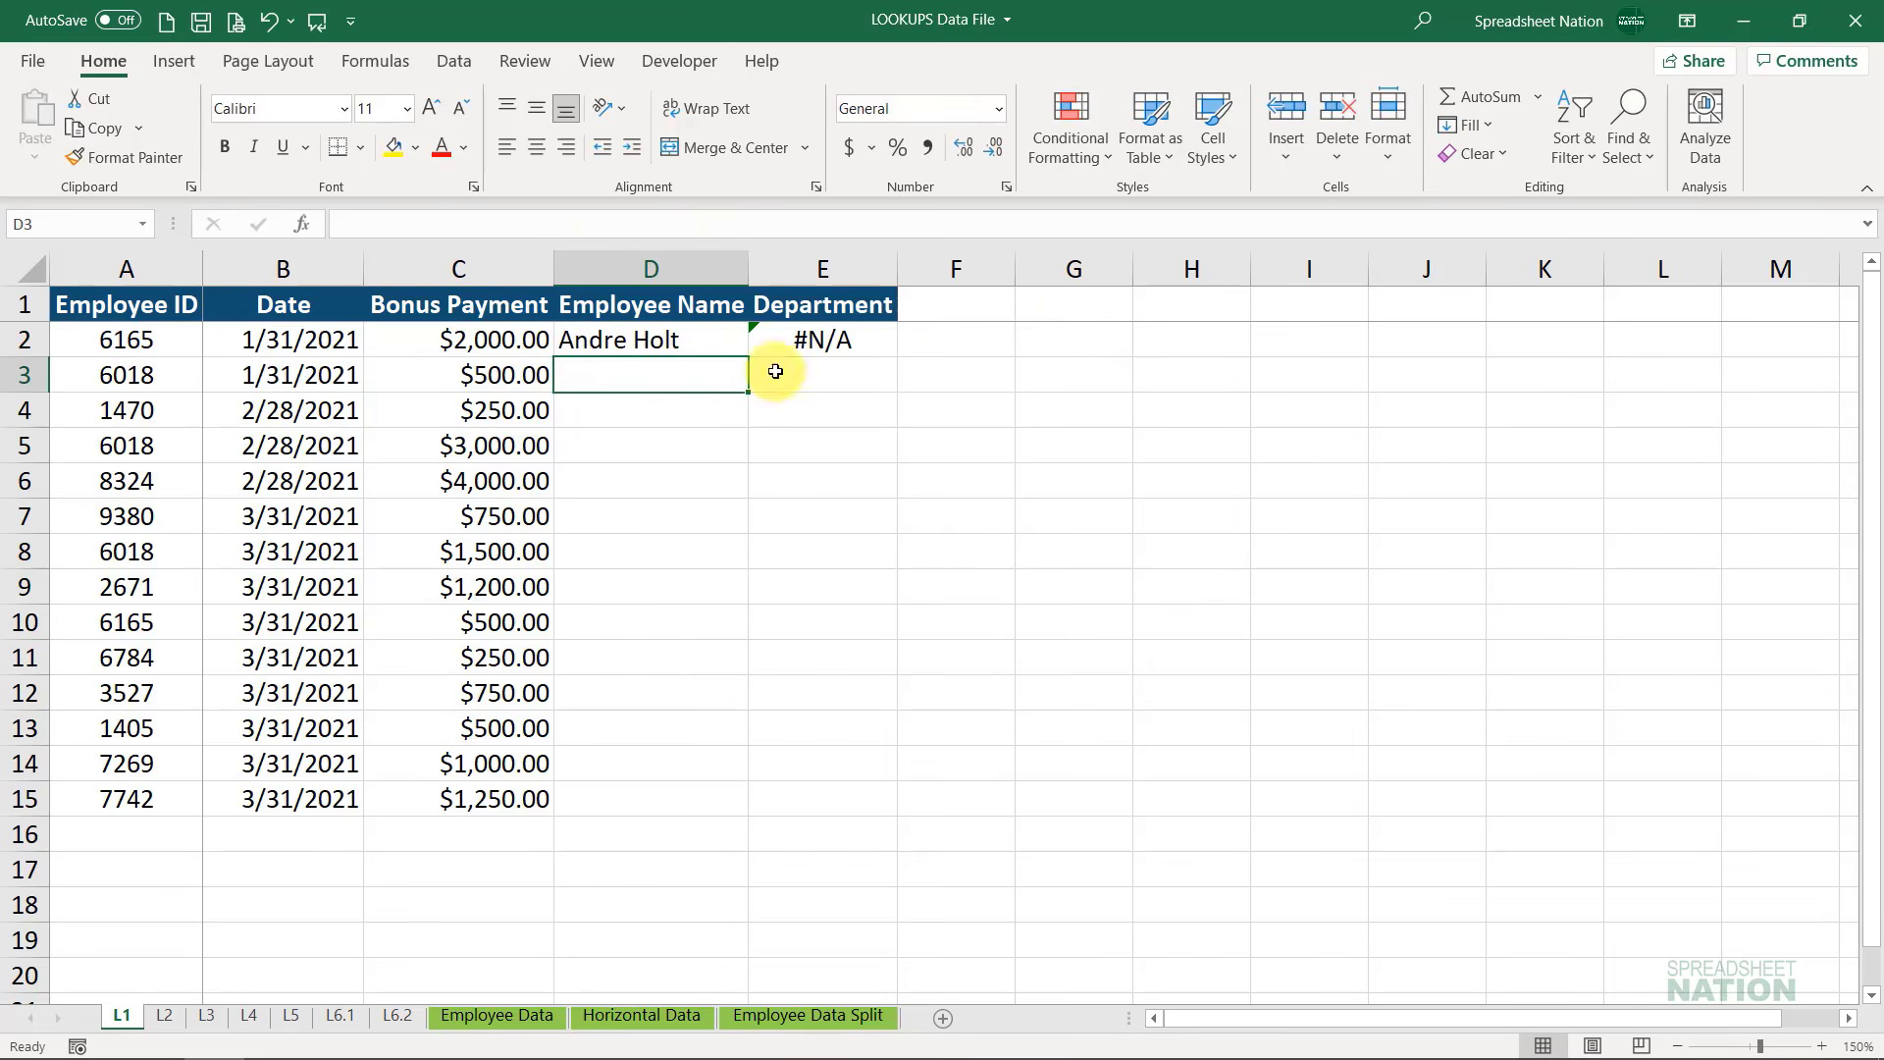
# Copy the anchored VLOOKUP formula from D2 across to E2 and inspect the copied column index
pyautogui.click(733, 337)
pyautogui.moveTo(748, 357); pyautogui.dragTo(898, 375)
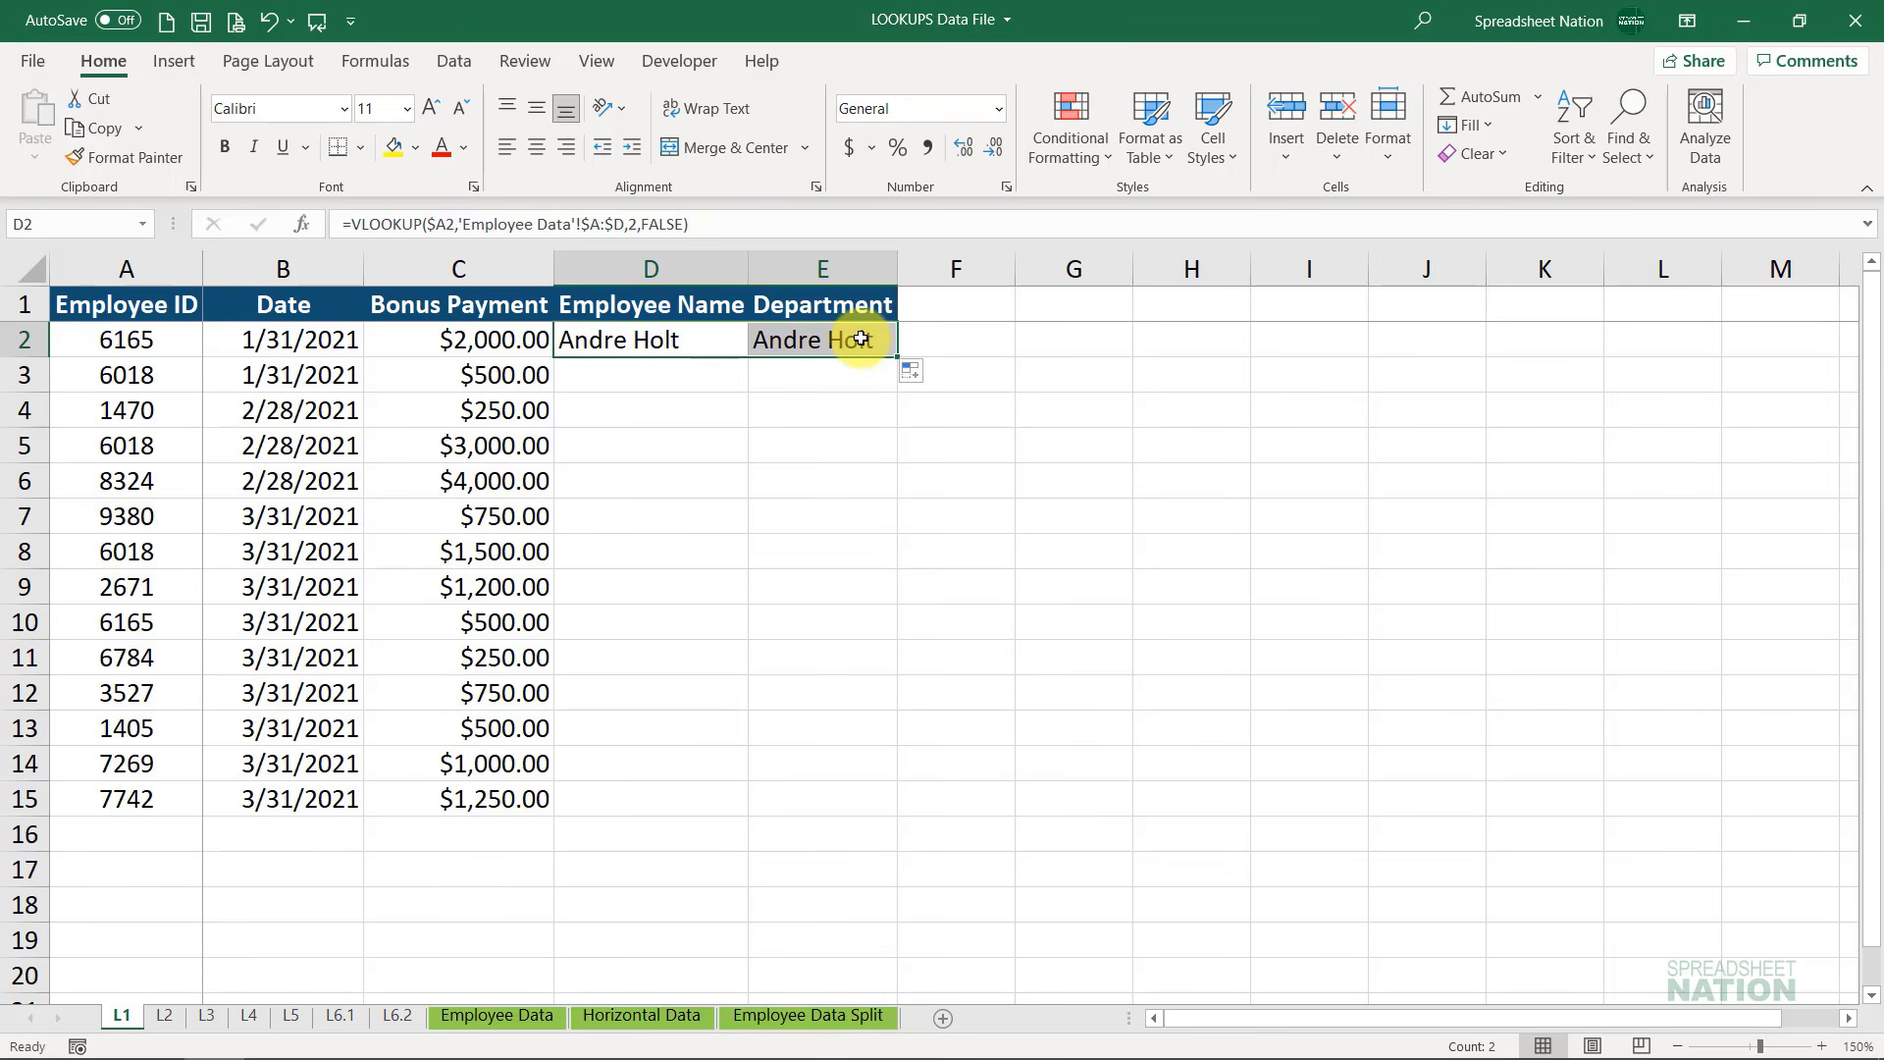
pyautogui.doubleClick(861, 338)
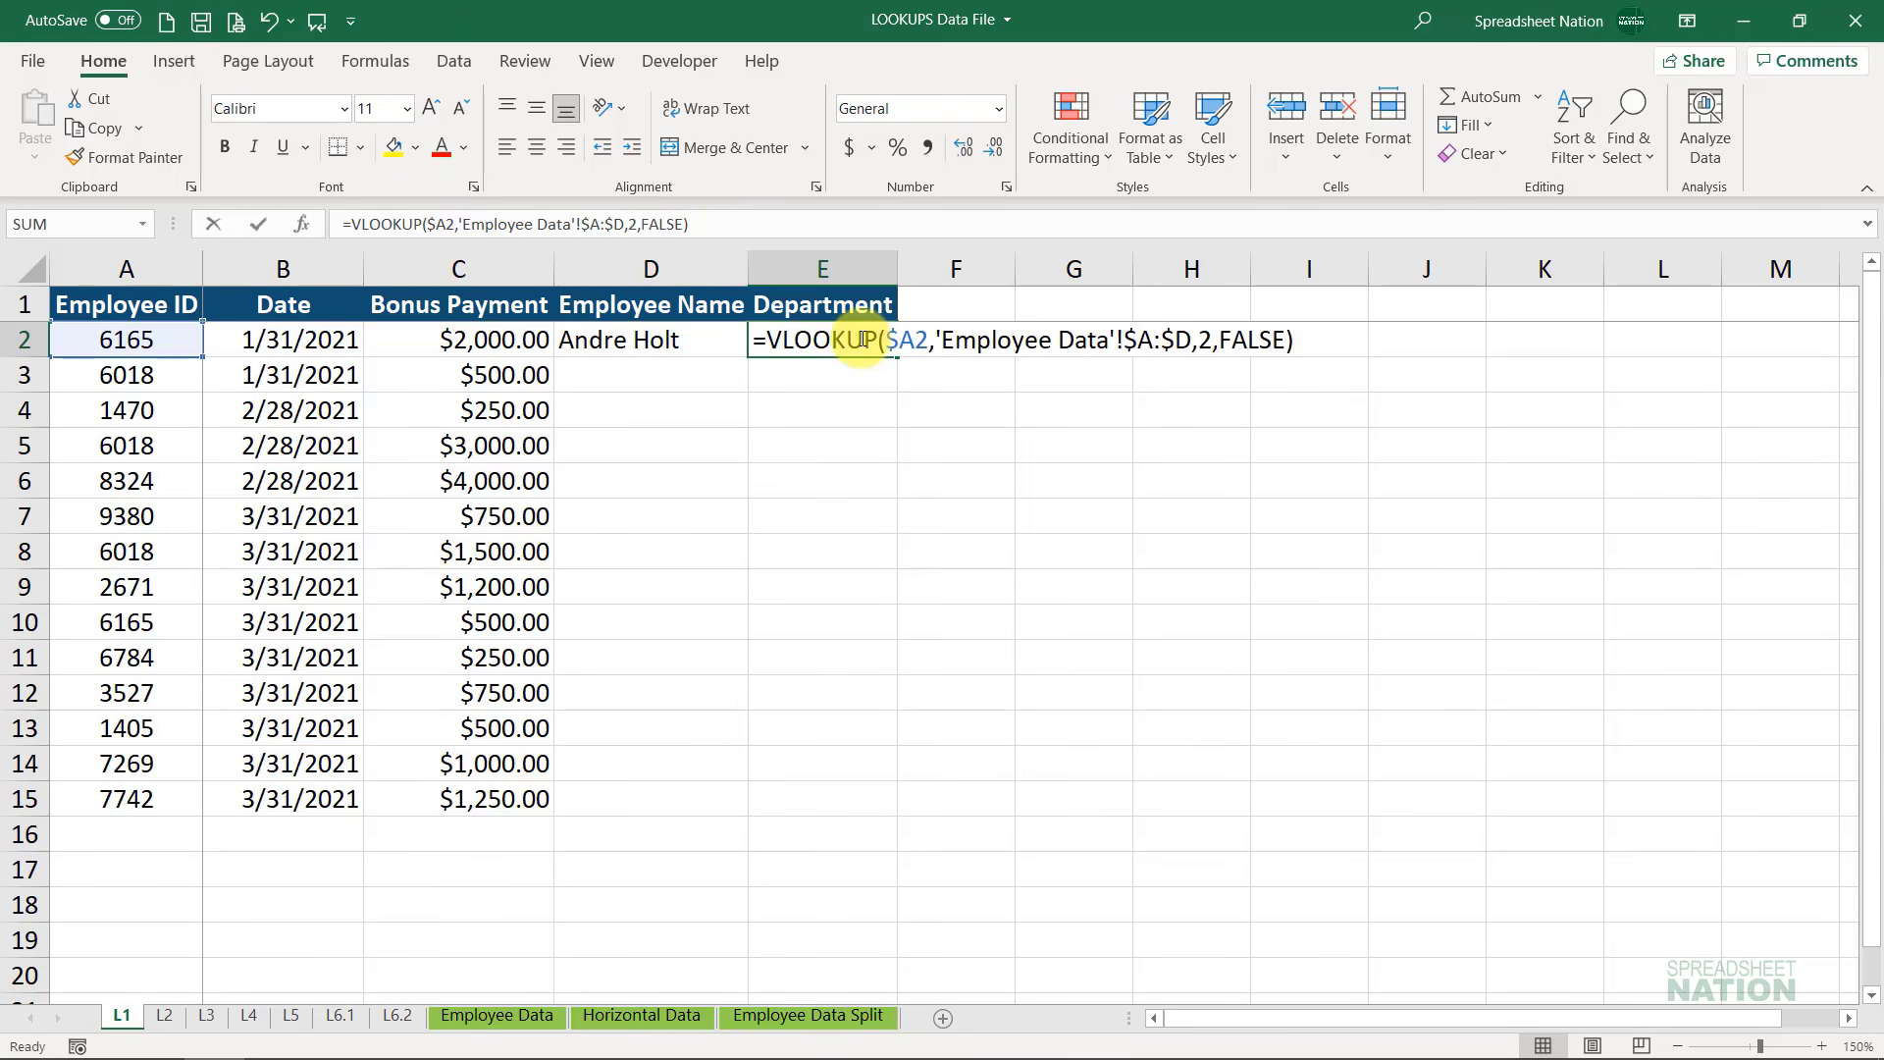
pyautogui.click(1213, 340)
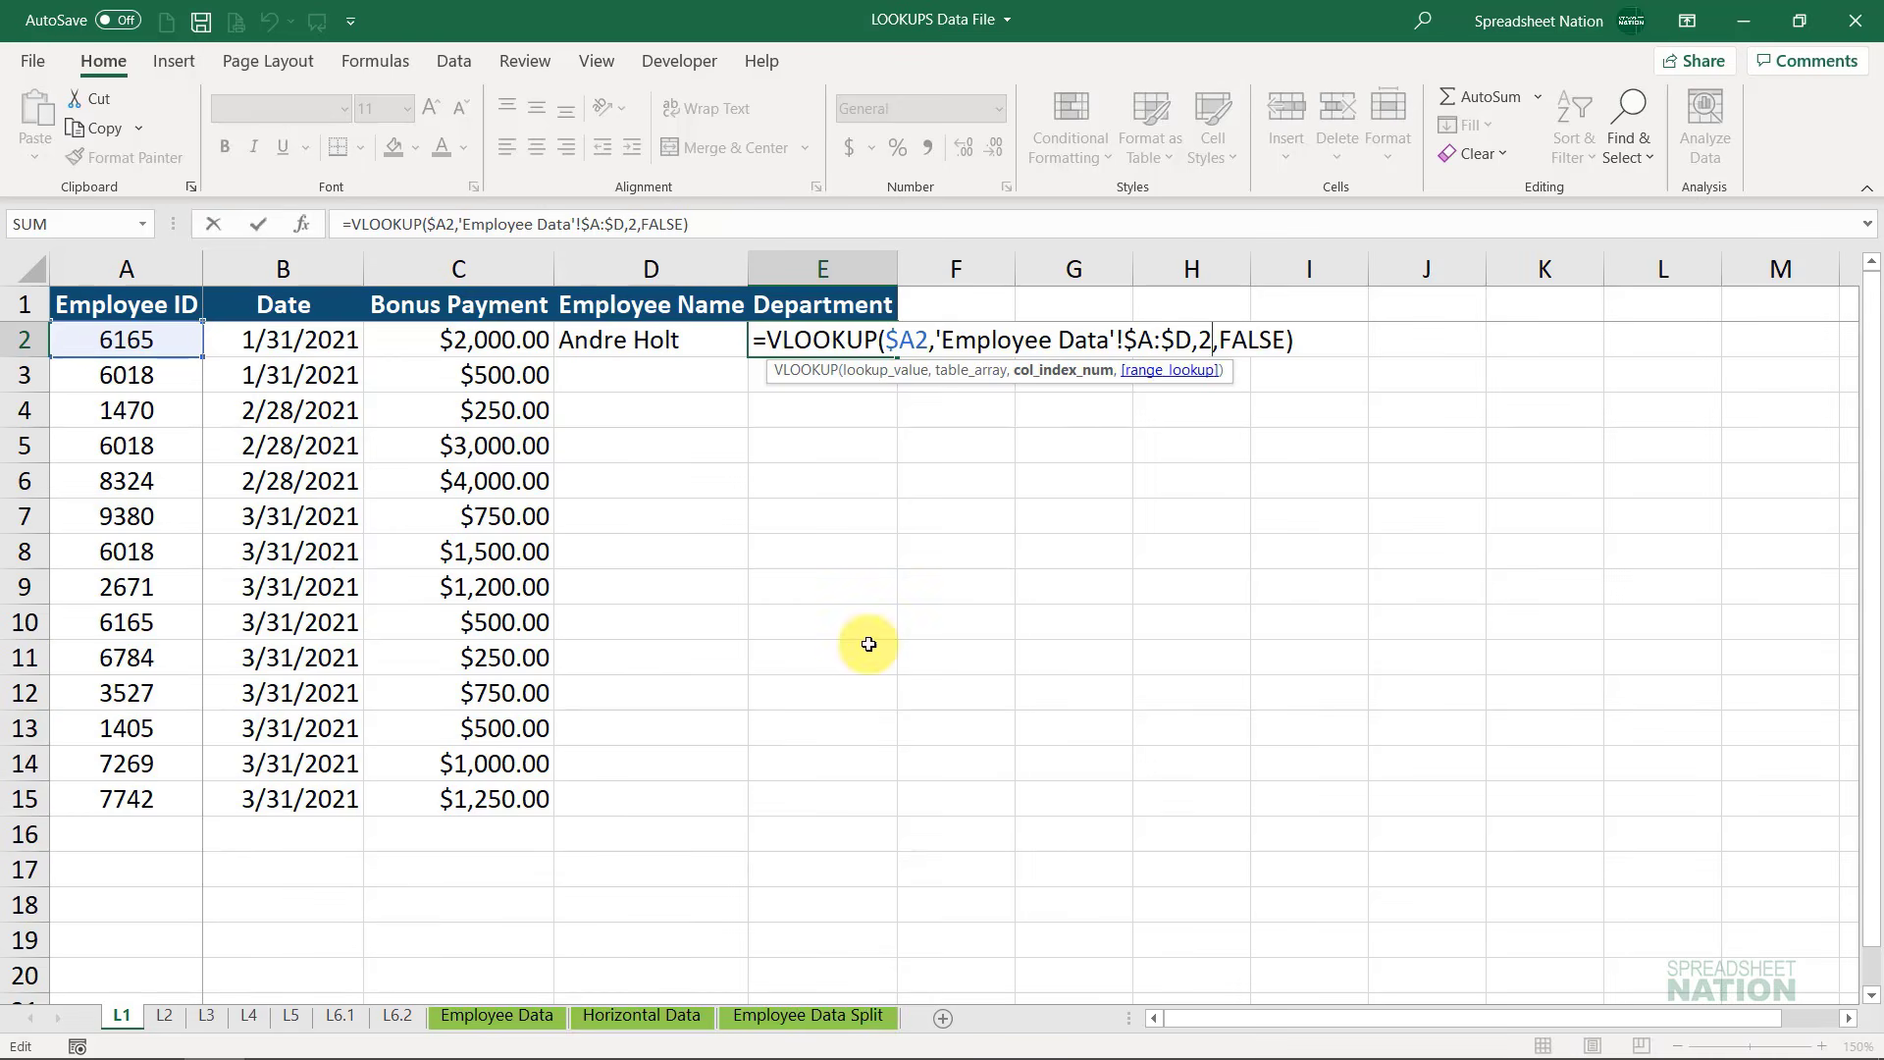
pyautogui.press('Return')
# Count the Employee Data columns from ID to Department, and set the column index in L1's E2 VLOOKUP formula to 4
pyautogui.click(509, 1015)
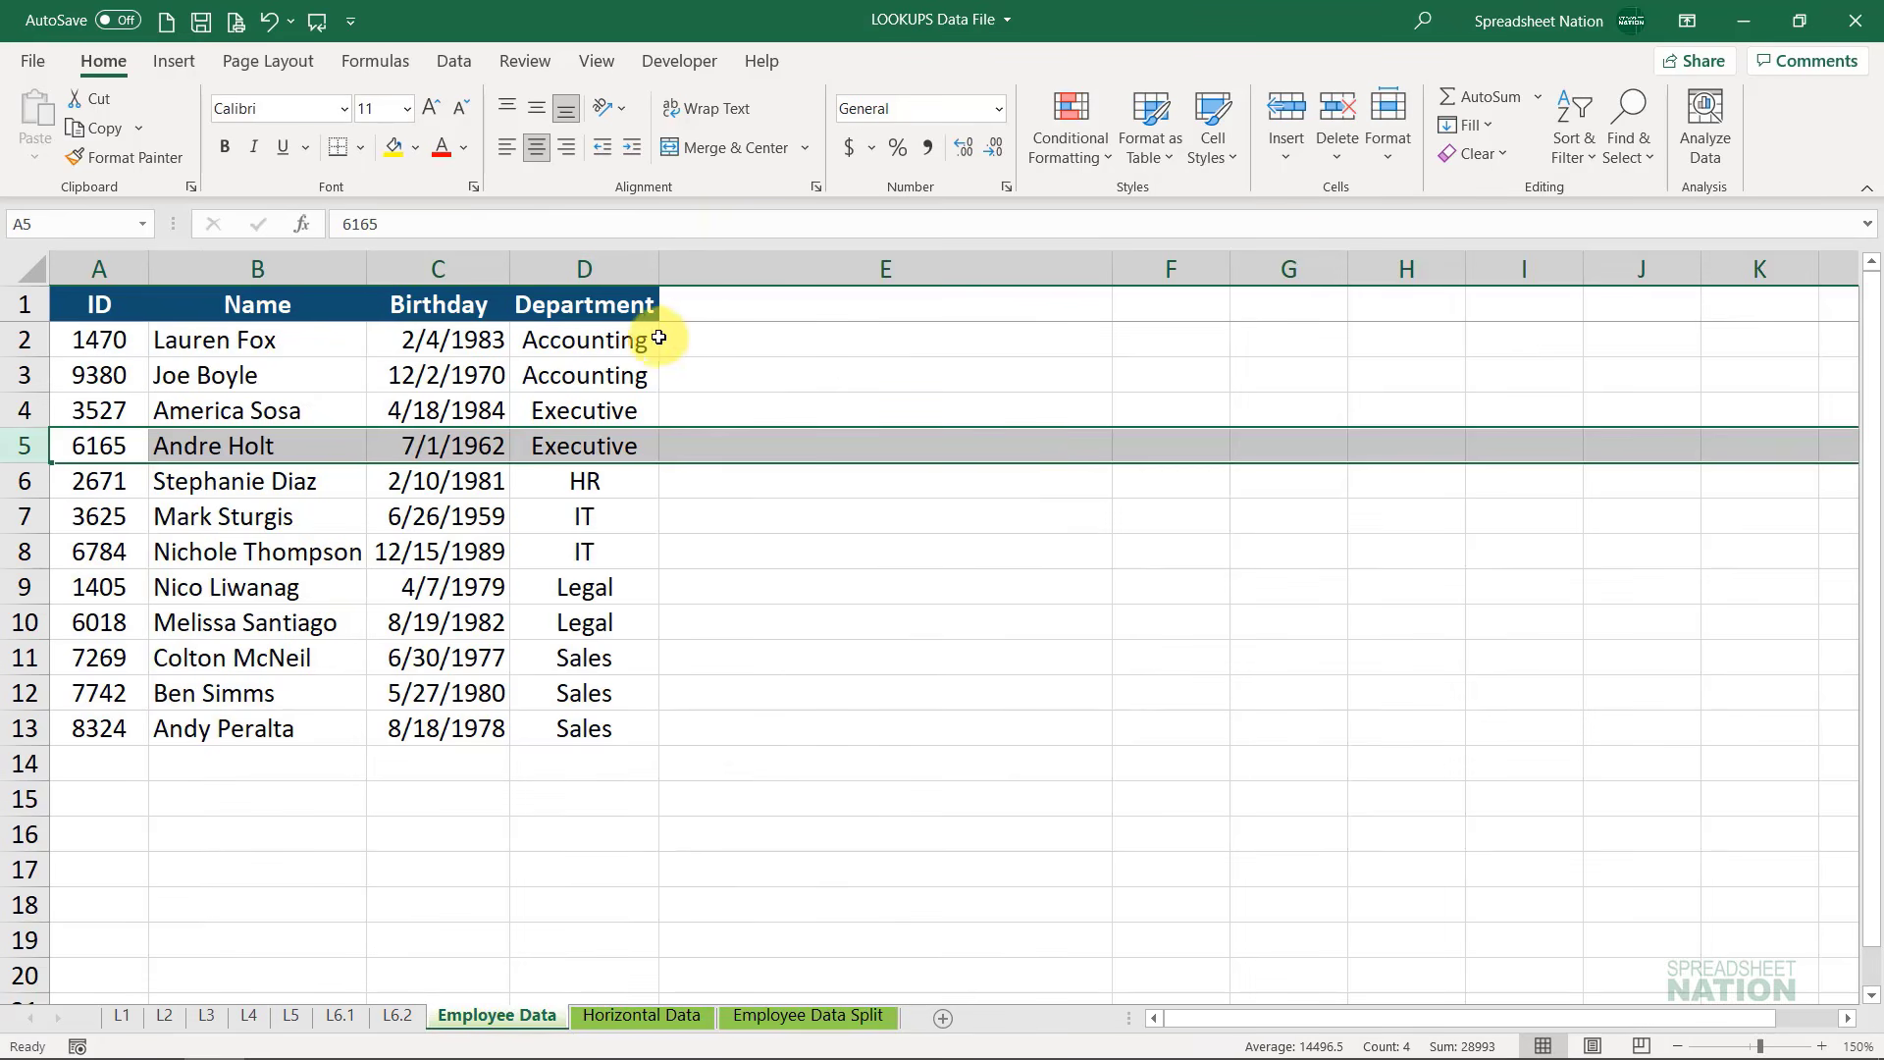
pyautogui.moveTo(112, 260); pyautogui.dragTo(564, 257)
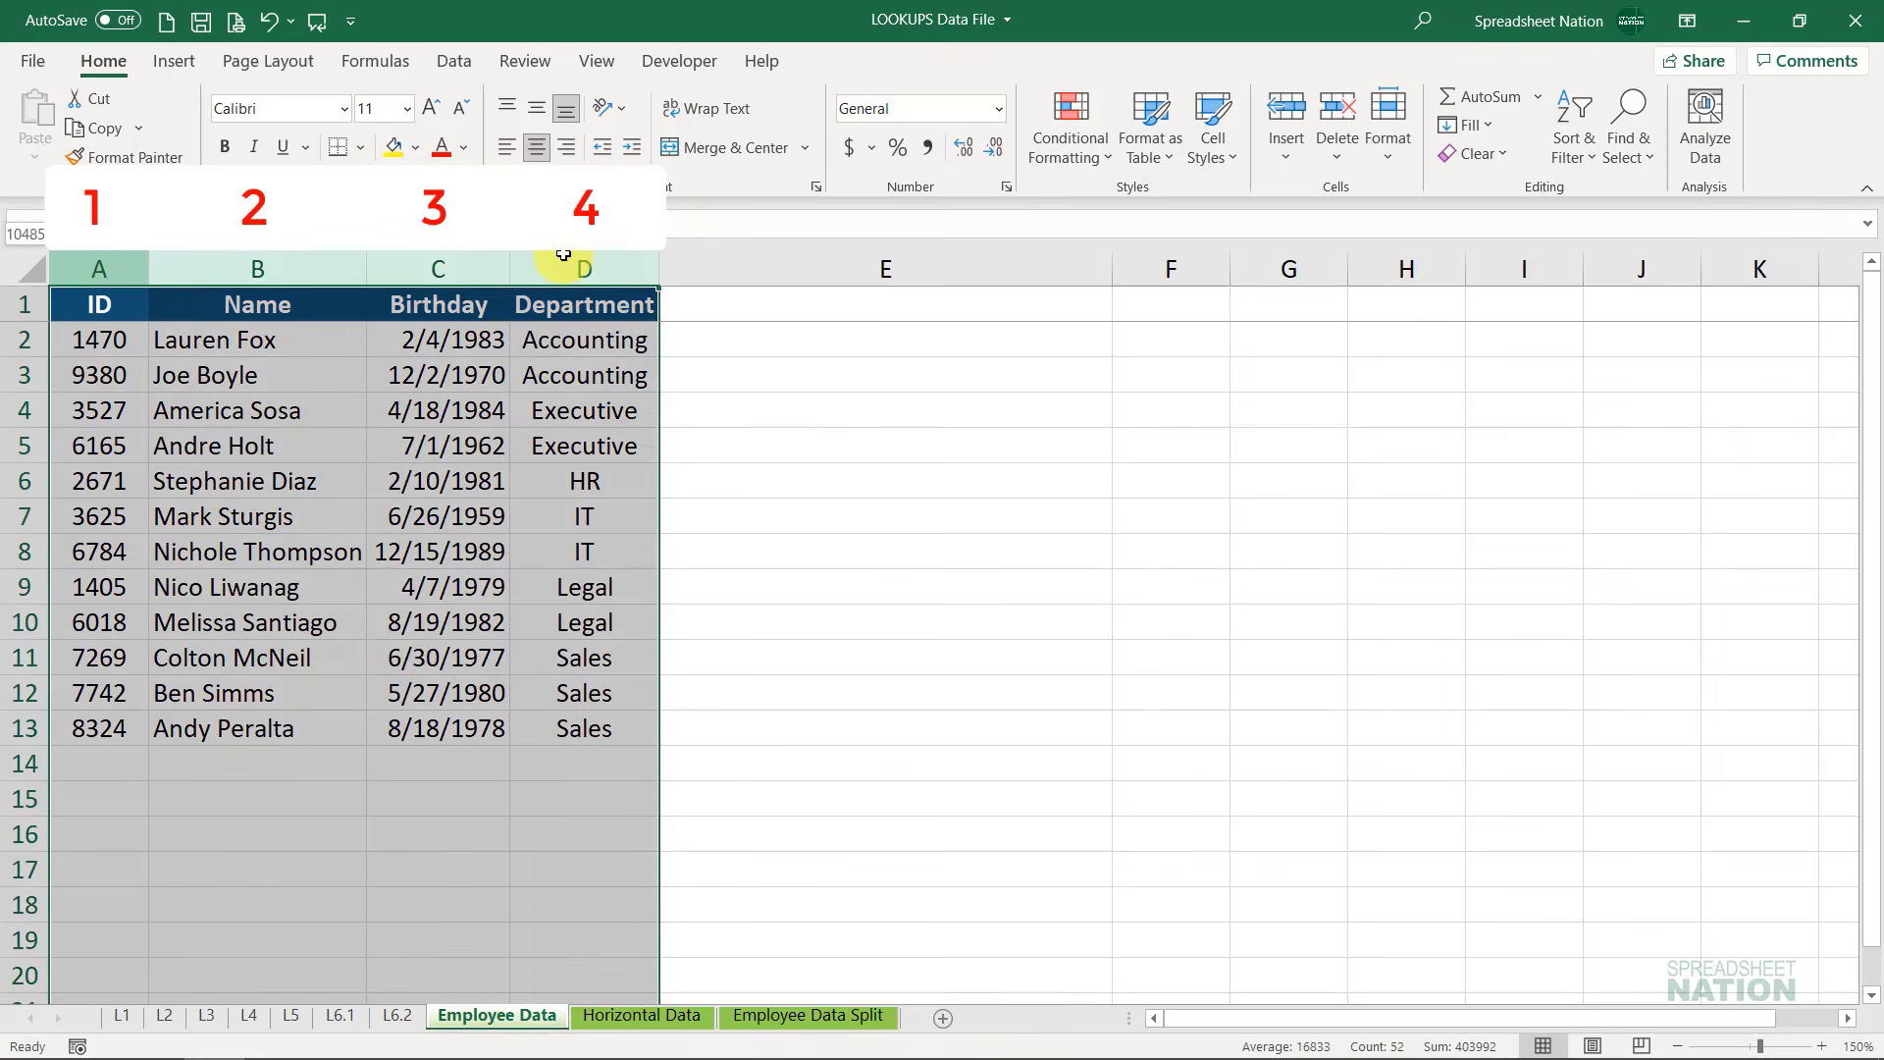
pyautogui.click(121, 1017)
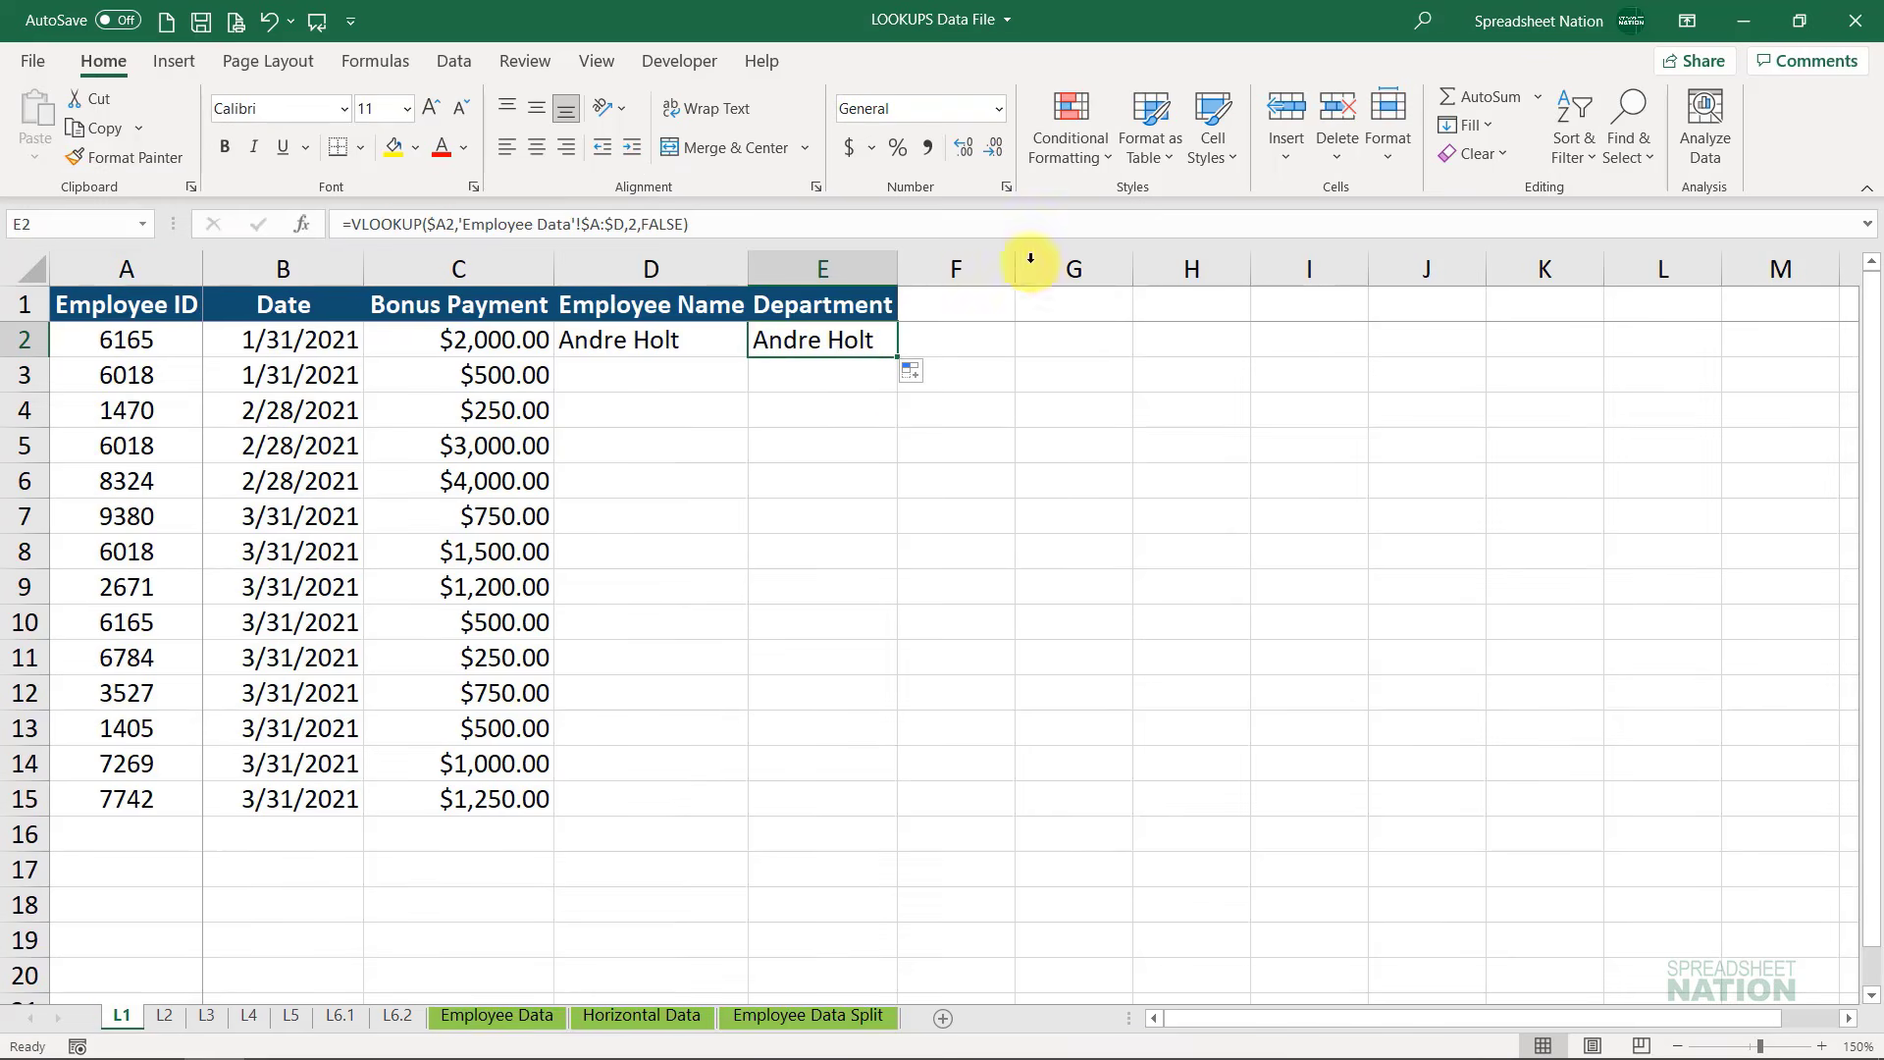
pyautogui.doubleClick(891, 339)
pyautogui.click(1212, 339)
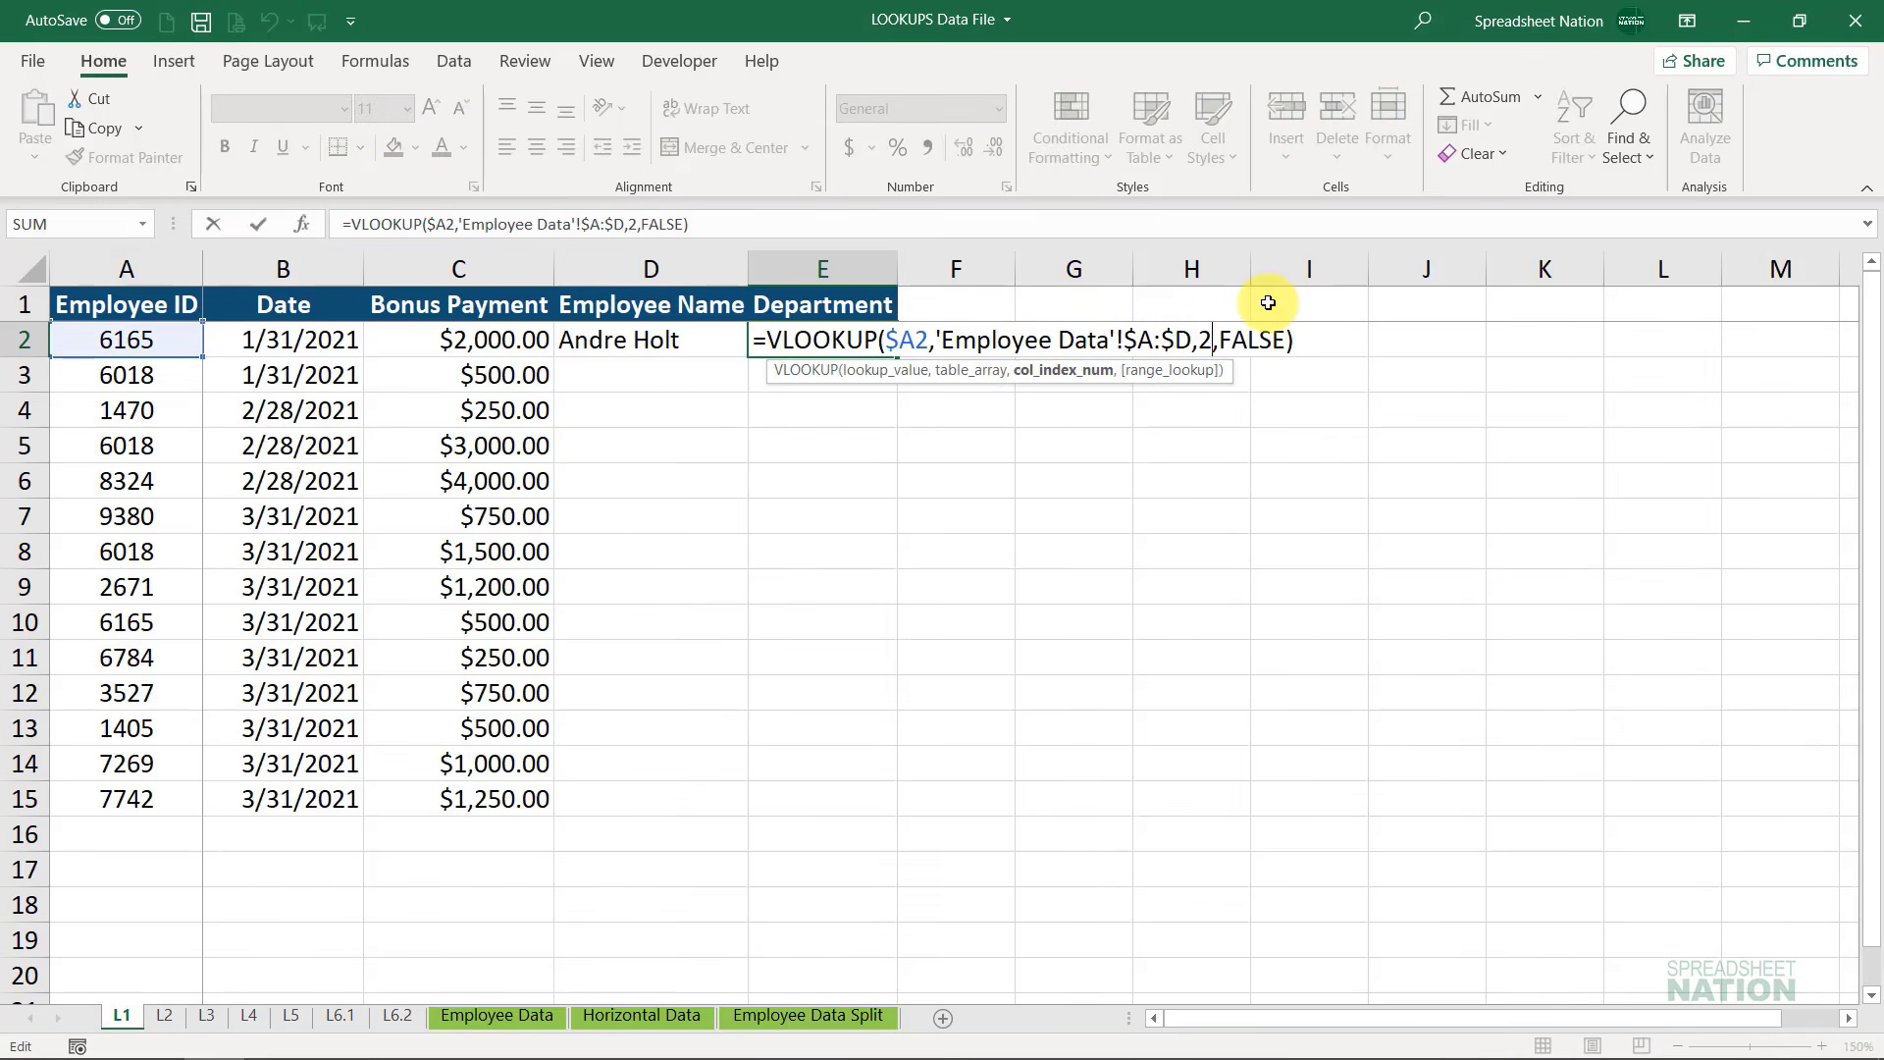
pyautogui.press('BackSpace')
pyautogui.write('4')
pyautogui.press('Return')
# Fill the D2:E2 lookup formulas down through row 15
pyautogui.moveTo(686, 345); pyautogui.dragTo(799, 814)
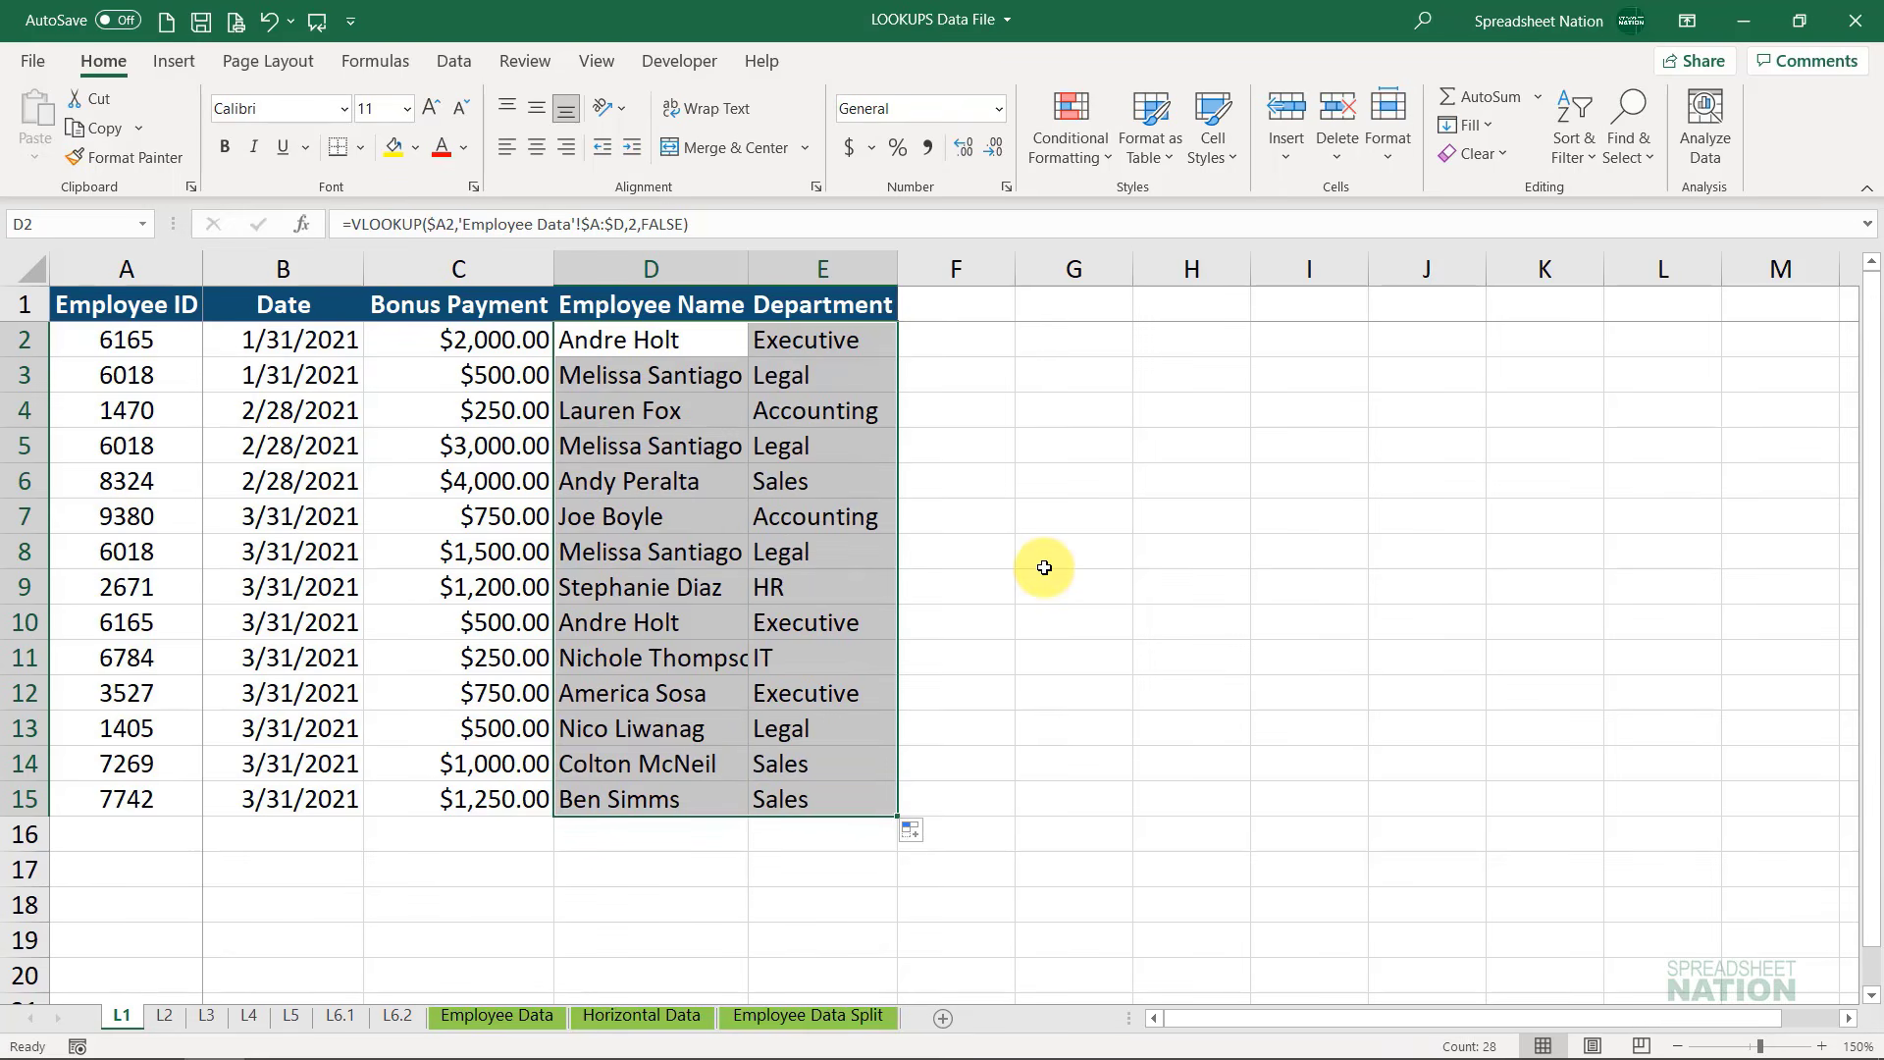
pyautogui.click(834, 514)
pyautogui.click(706, 343)
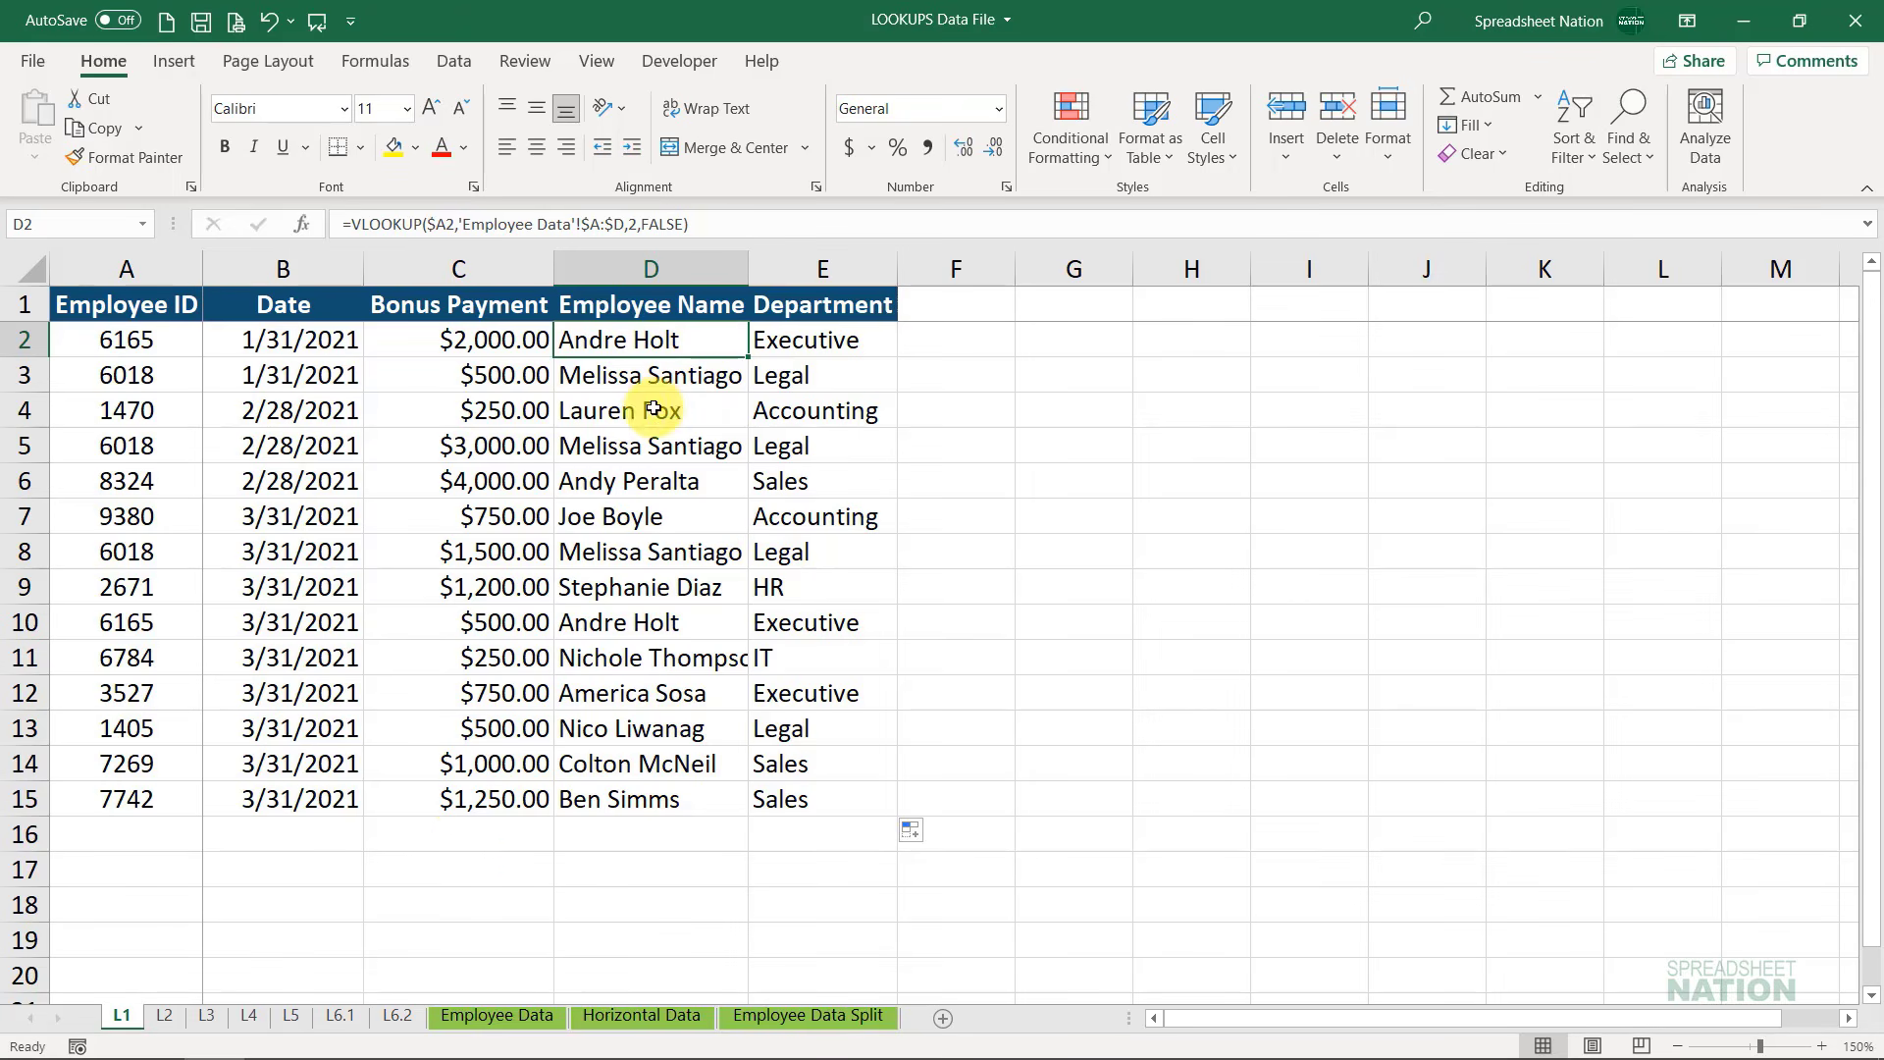
# Examine the lookup range A:D on the Employee Data sheet and the position of its ID column
pyautogui.click(497, 1017)
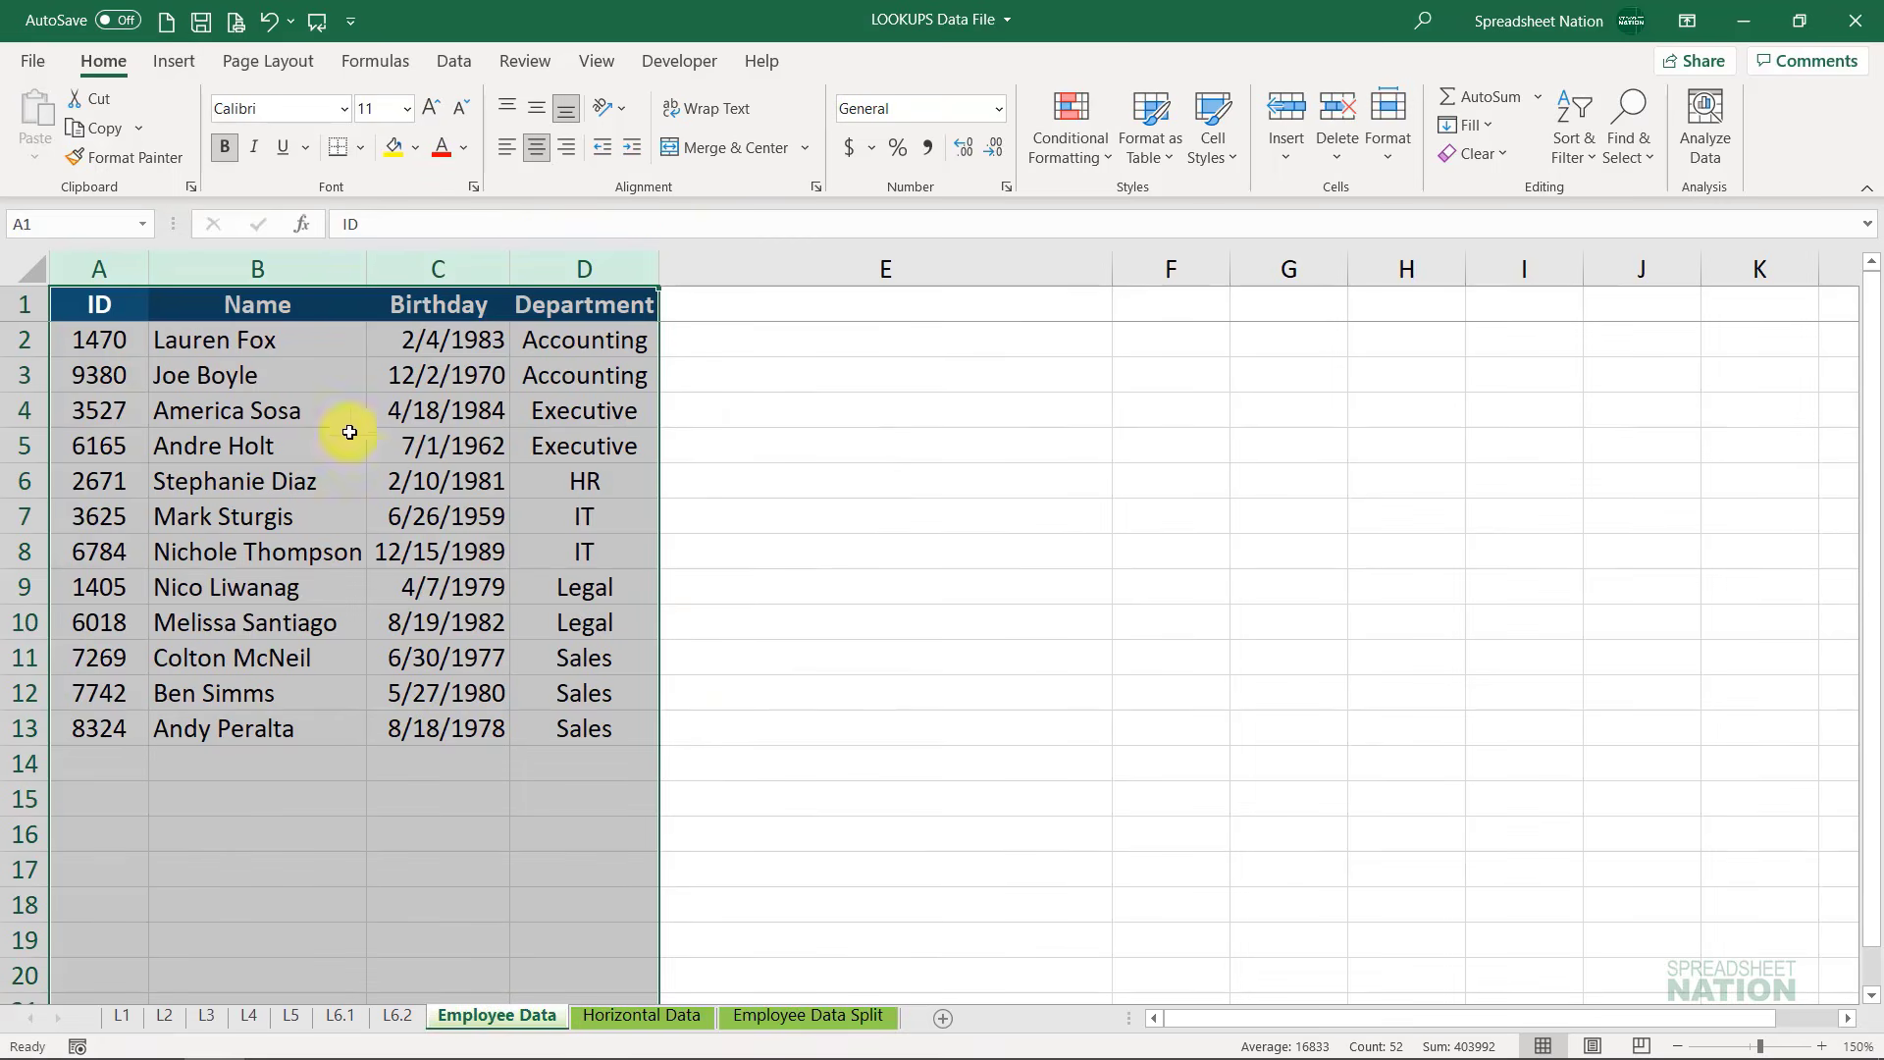
pyautogui.click(93, 307)
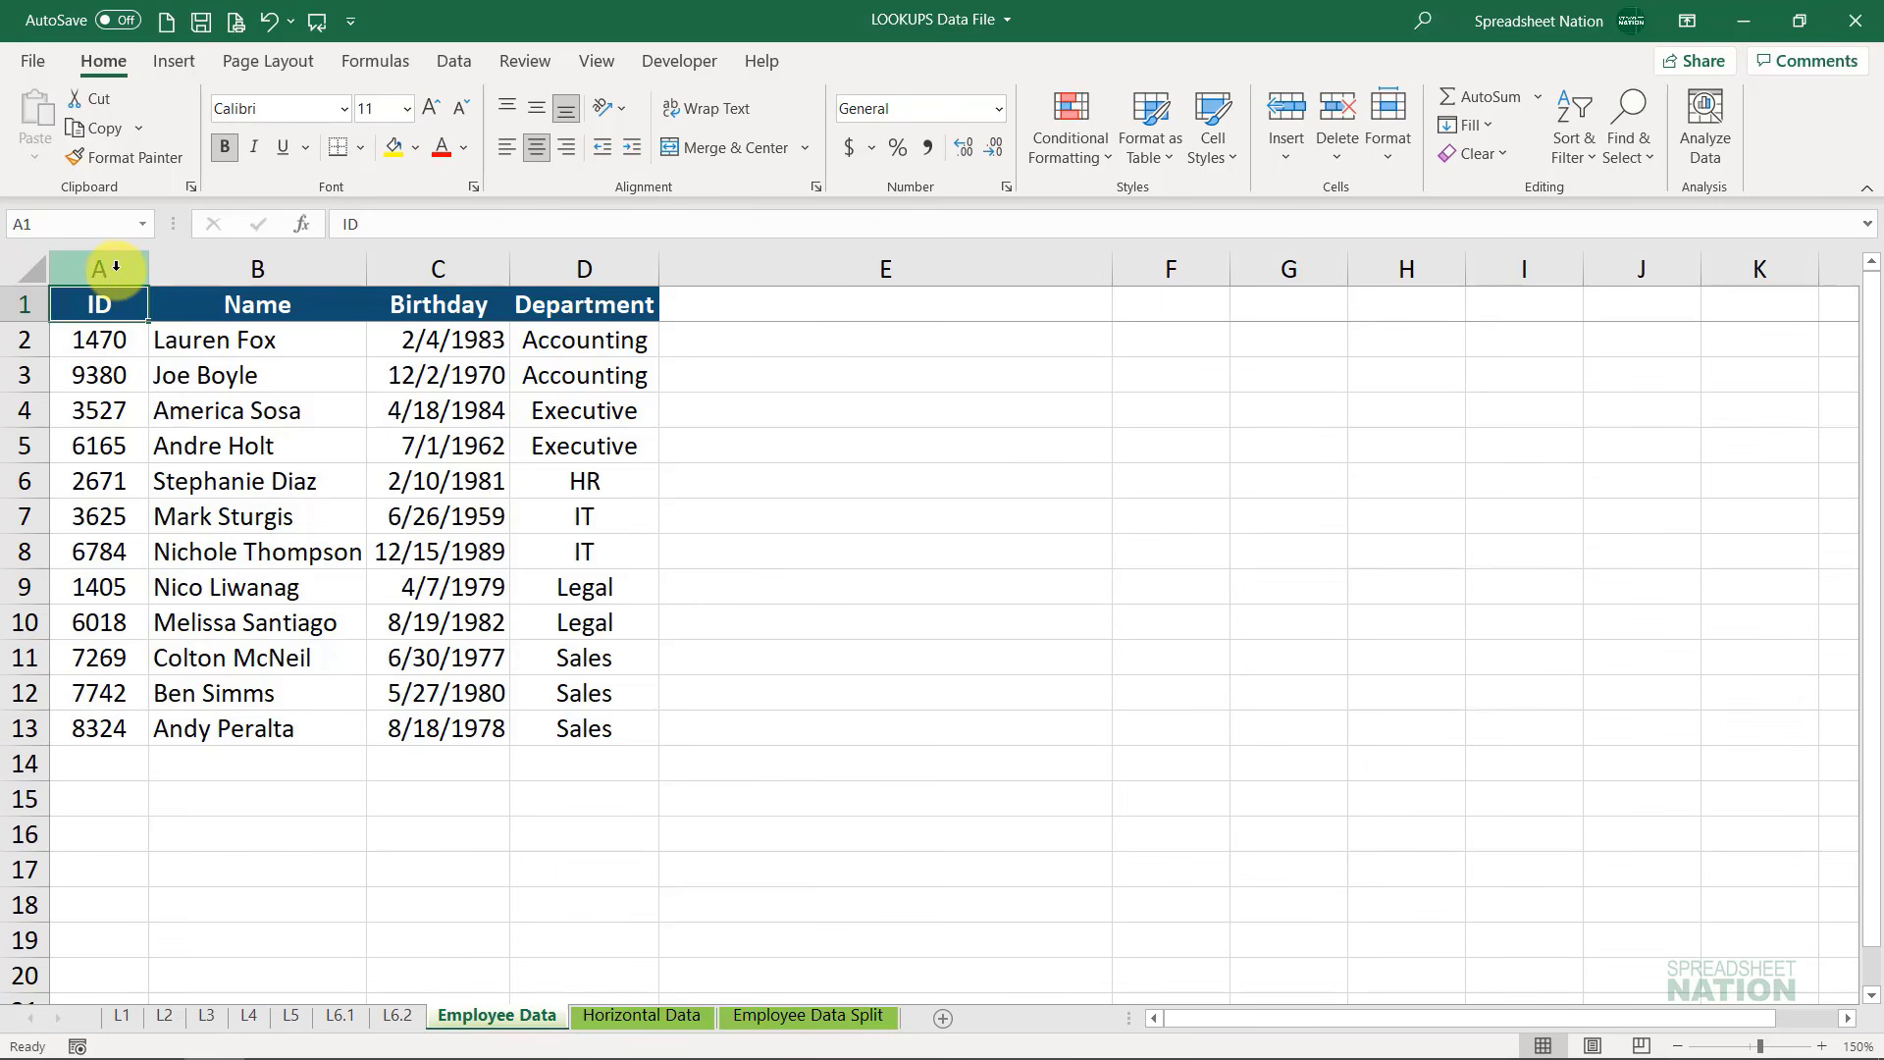
pyautogui.moveTo(116, 266)
pyautogui.mouseDown()
pyautogui.moveTo(450, 219)
pyautogui.moveTo(572, 232)
pyautogui.mouseUp()
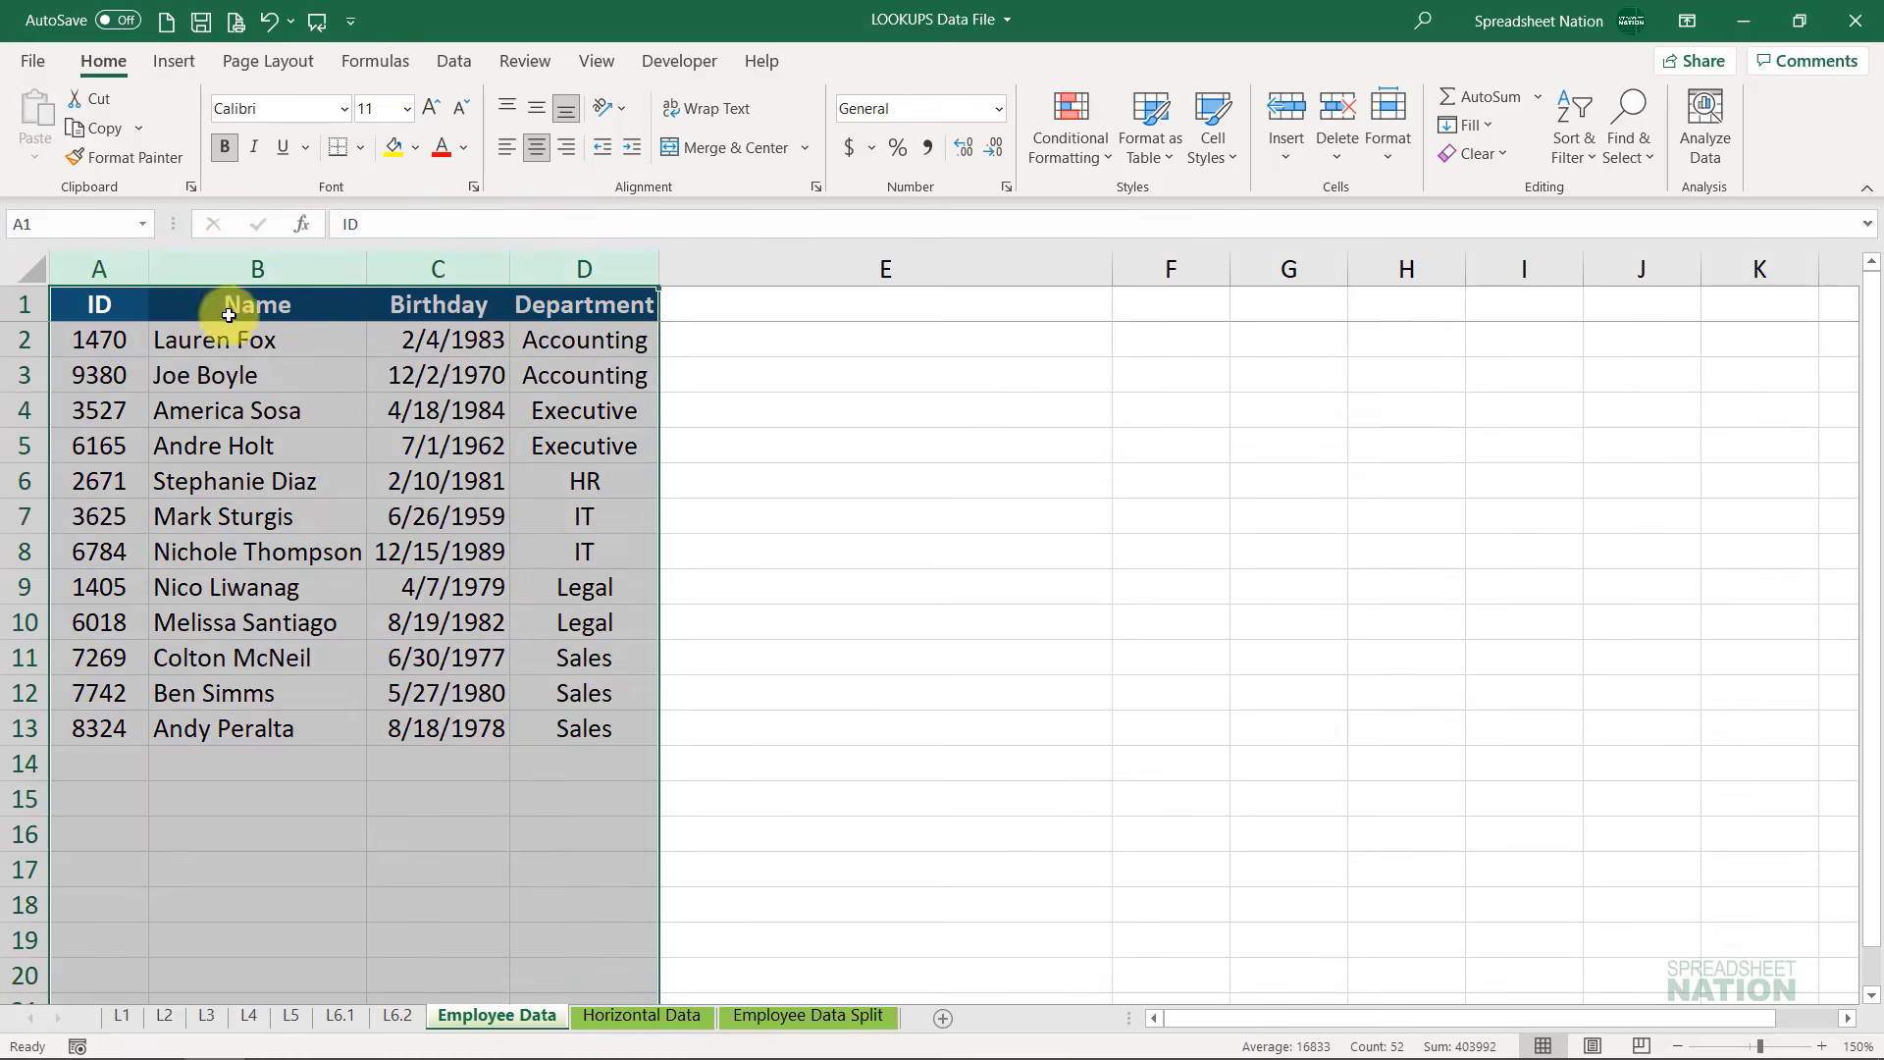
pyautogui.click(113, 306)
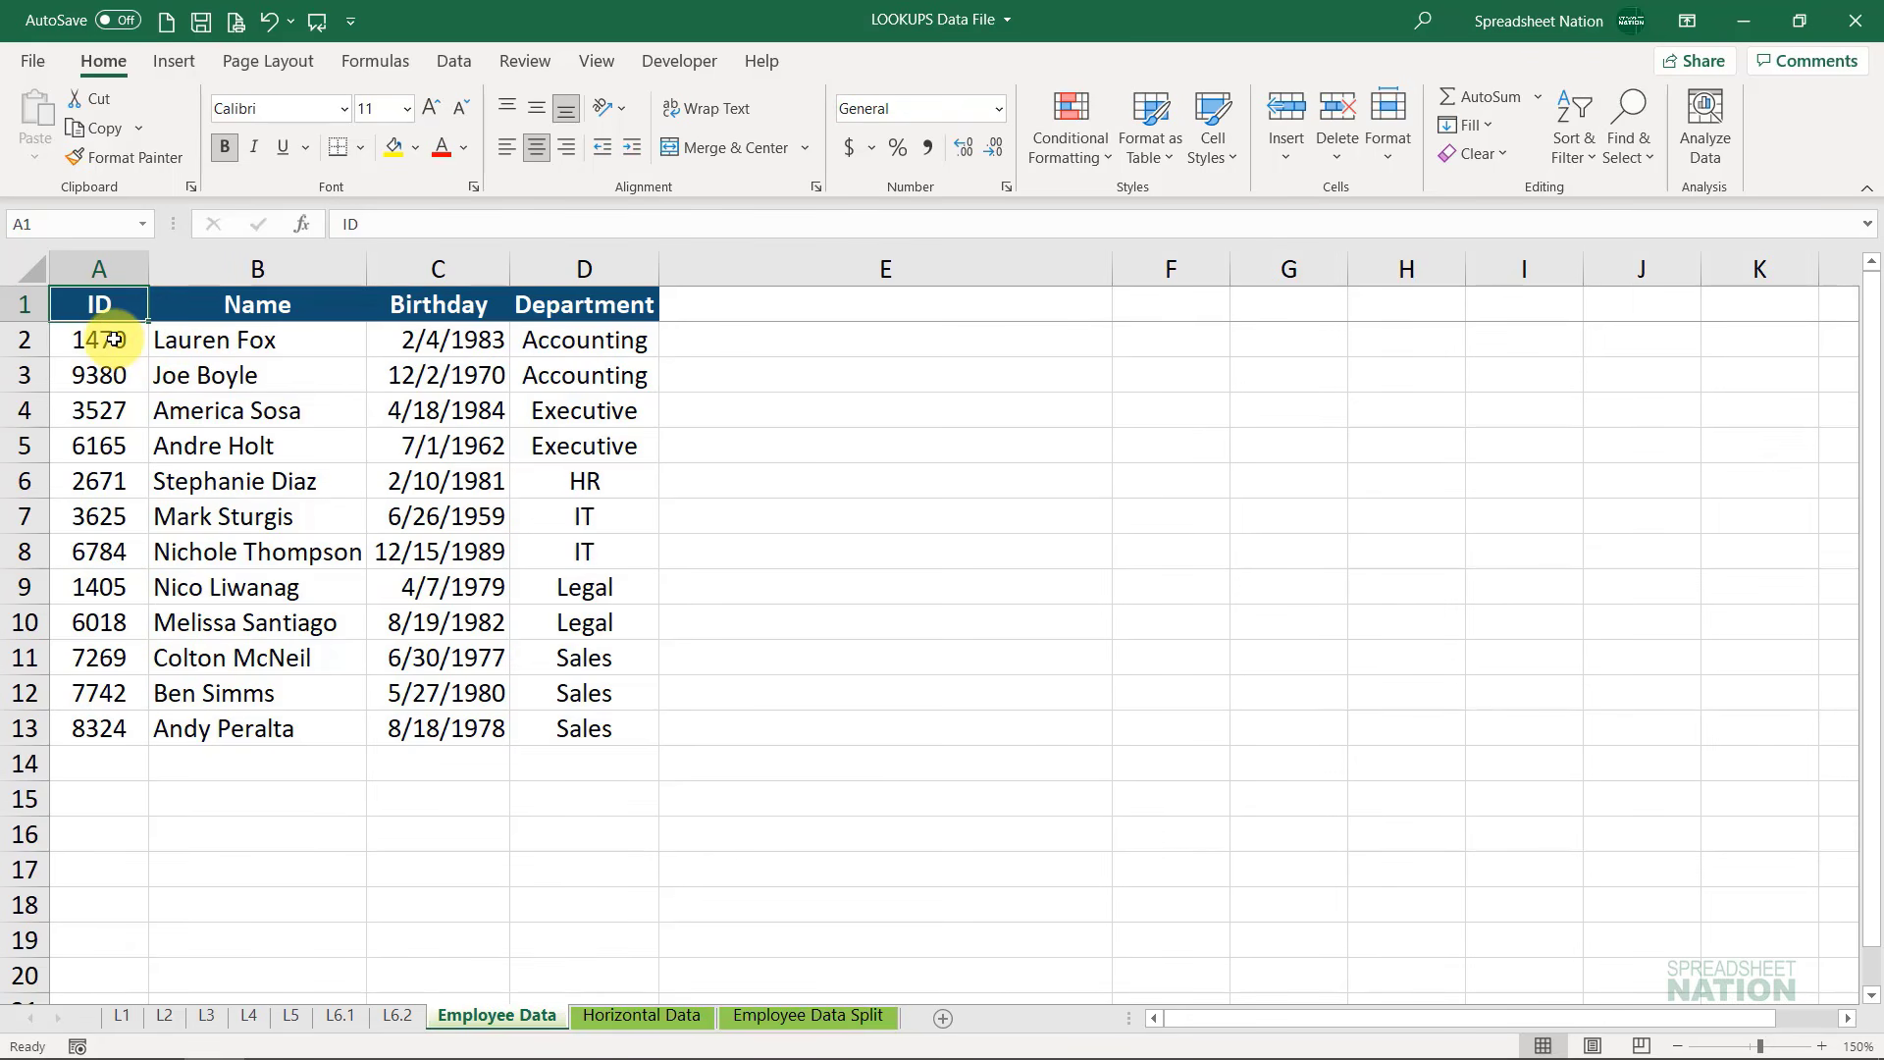
# Duplicate the row 5 record into row 14 of Employee Data and change the copy's department to Accounting
pyautogui.click(128, 450)
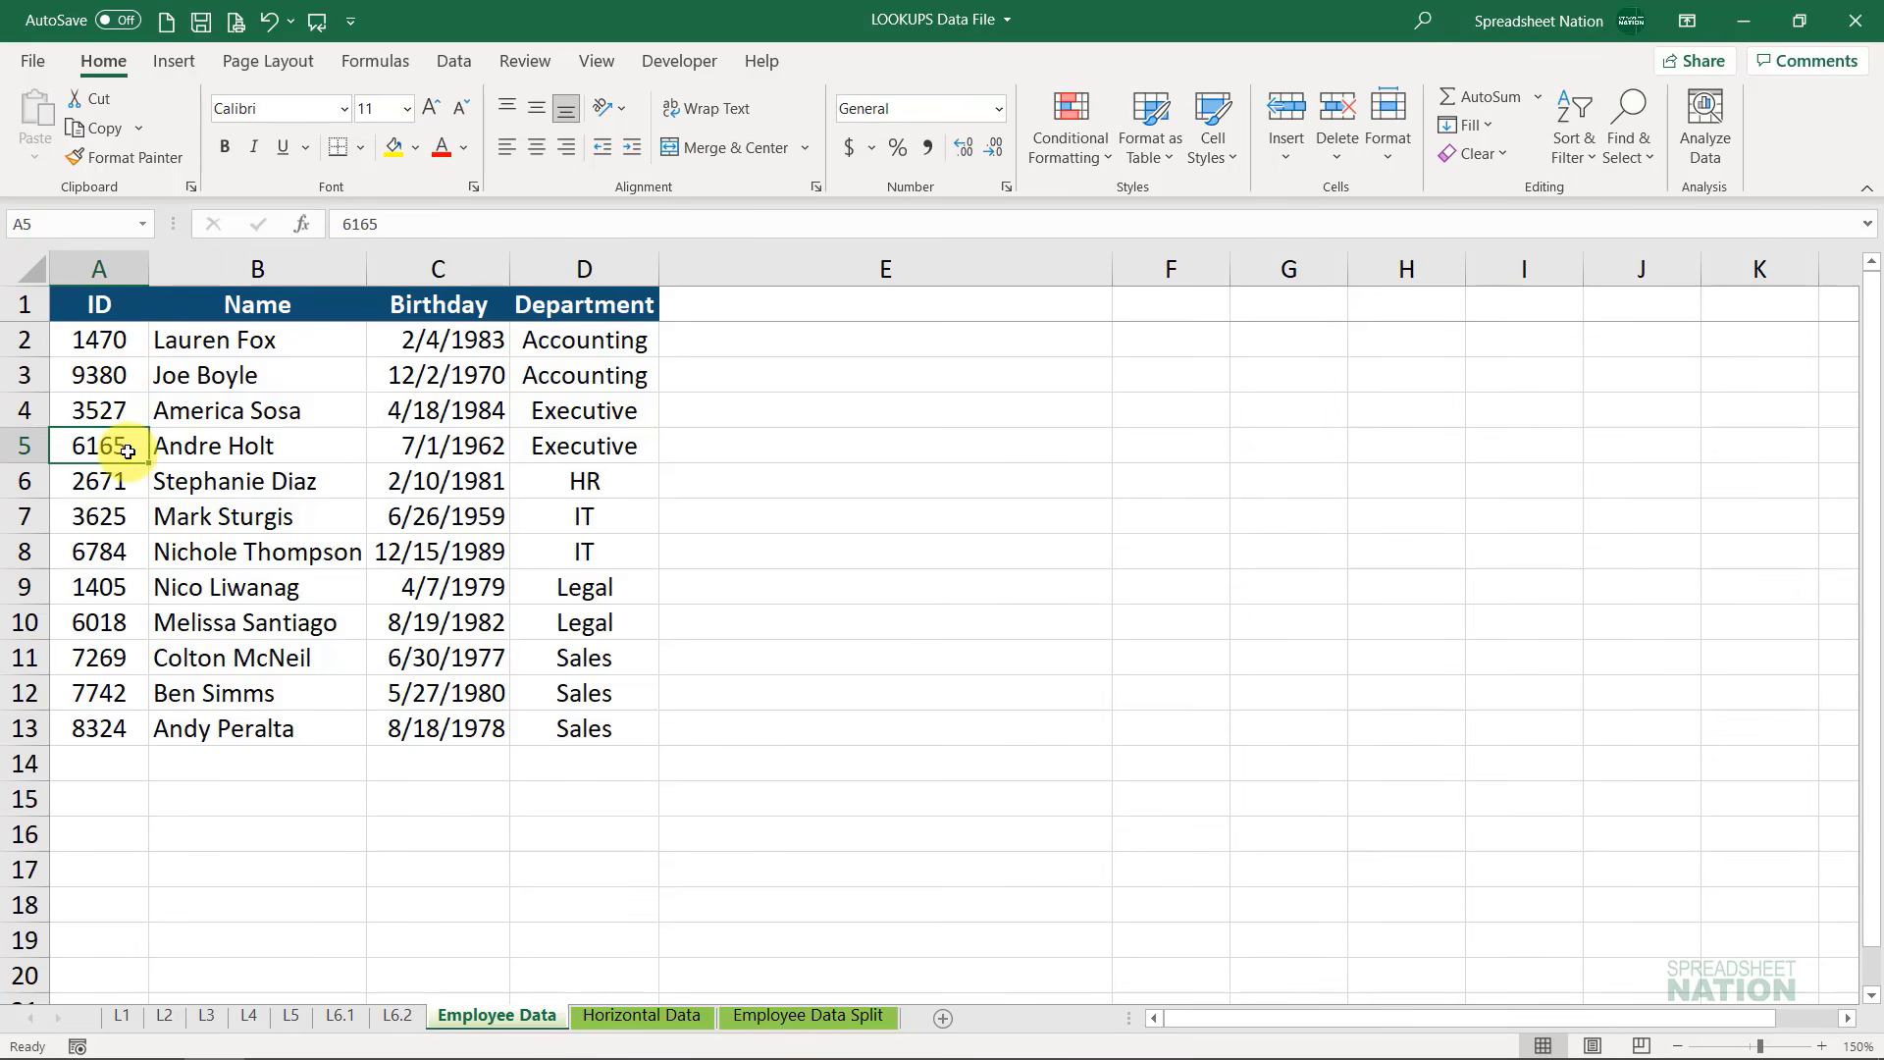
pyautogui.moveTo(127, 451); pyautogui.dragTo(589, 433)
pyautogui.hotkey('ctrl', 'c')
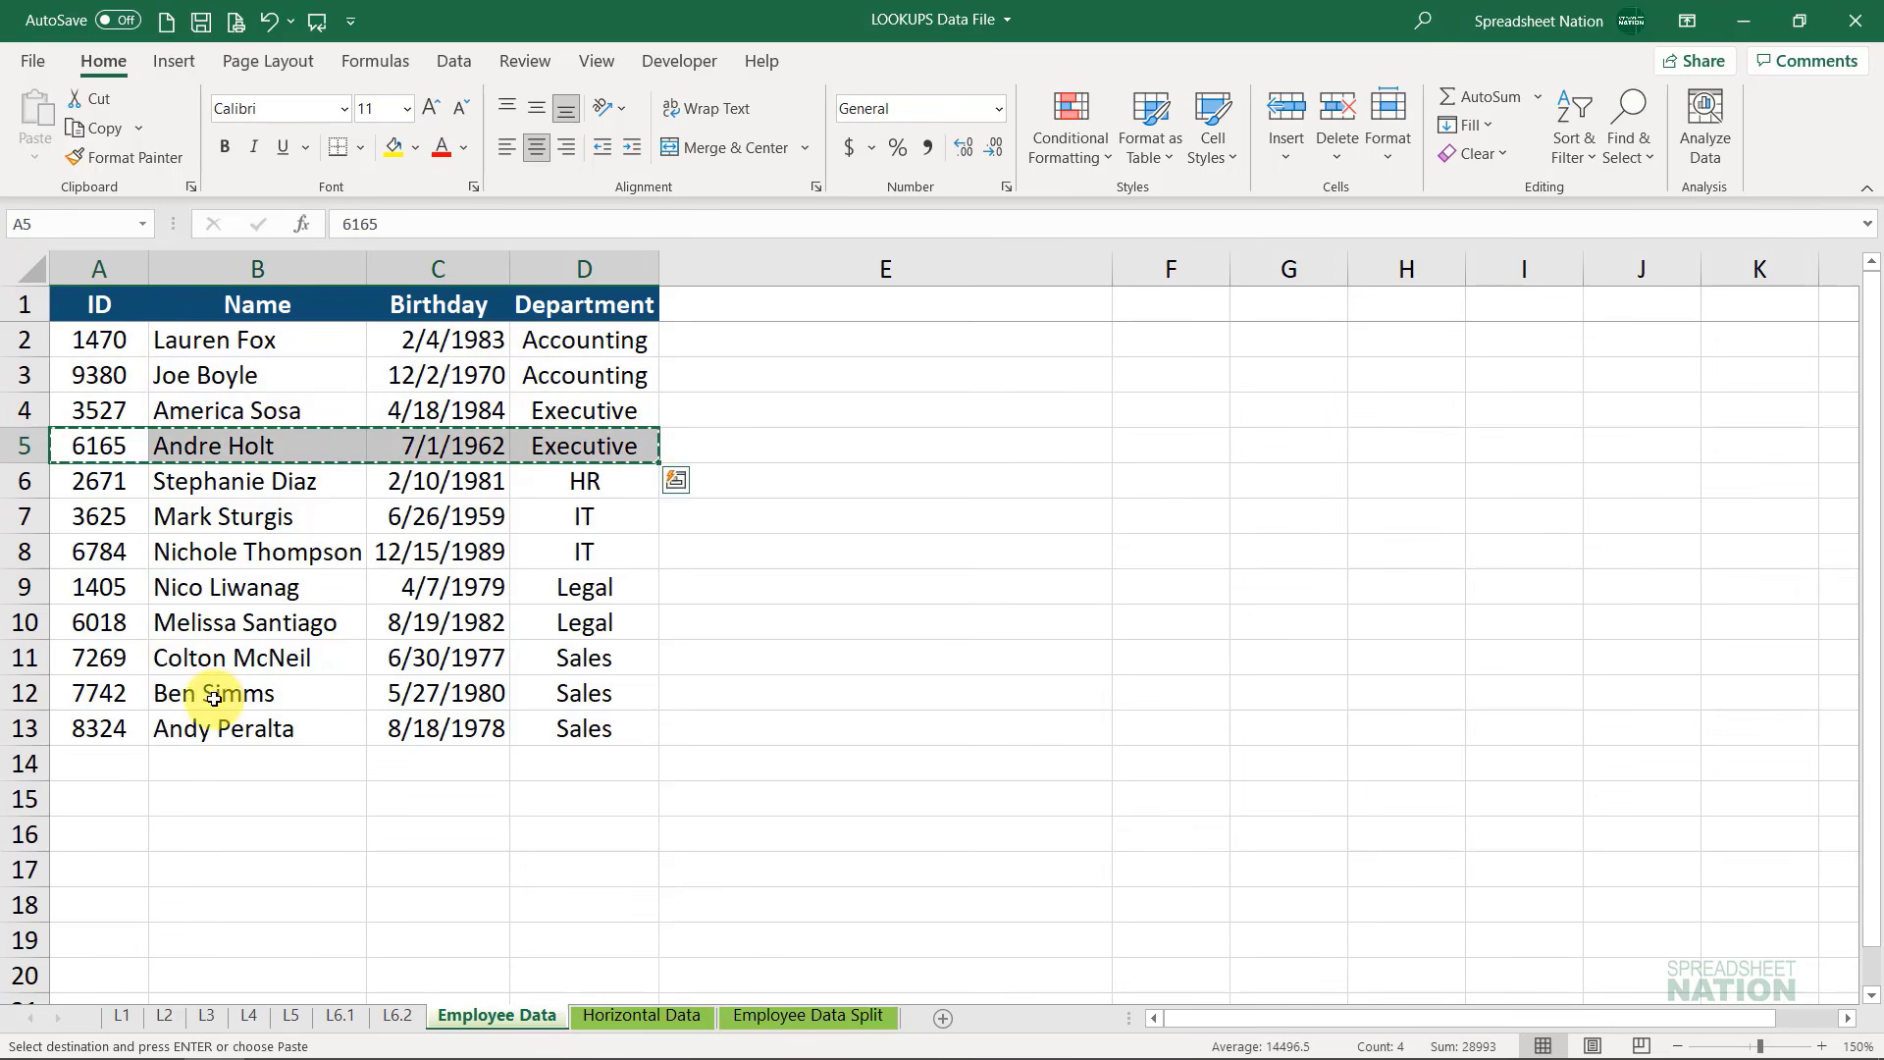
pyautogui.click(118, 766)
pyautogui.hotkey('ctrl', 'v')
pyautogui.click(587, 763)
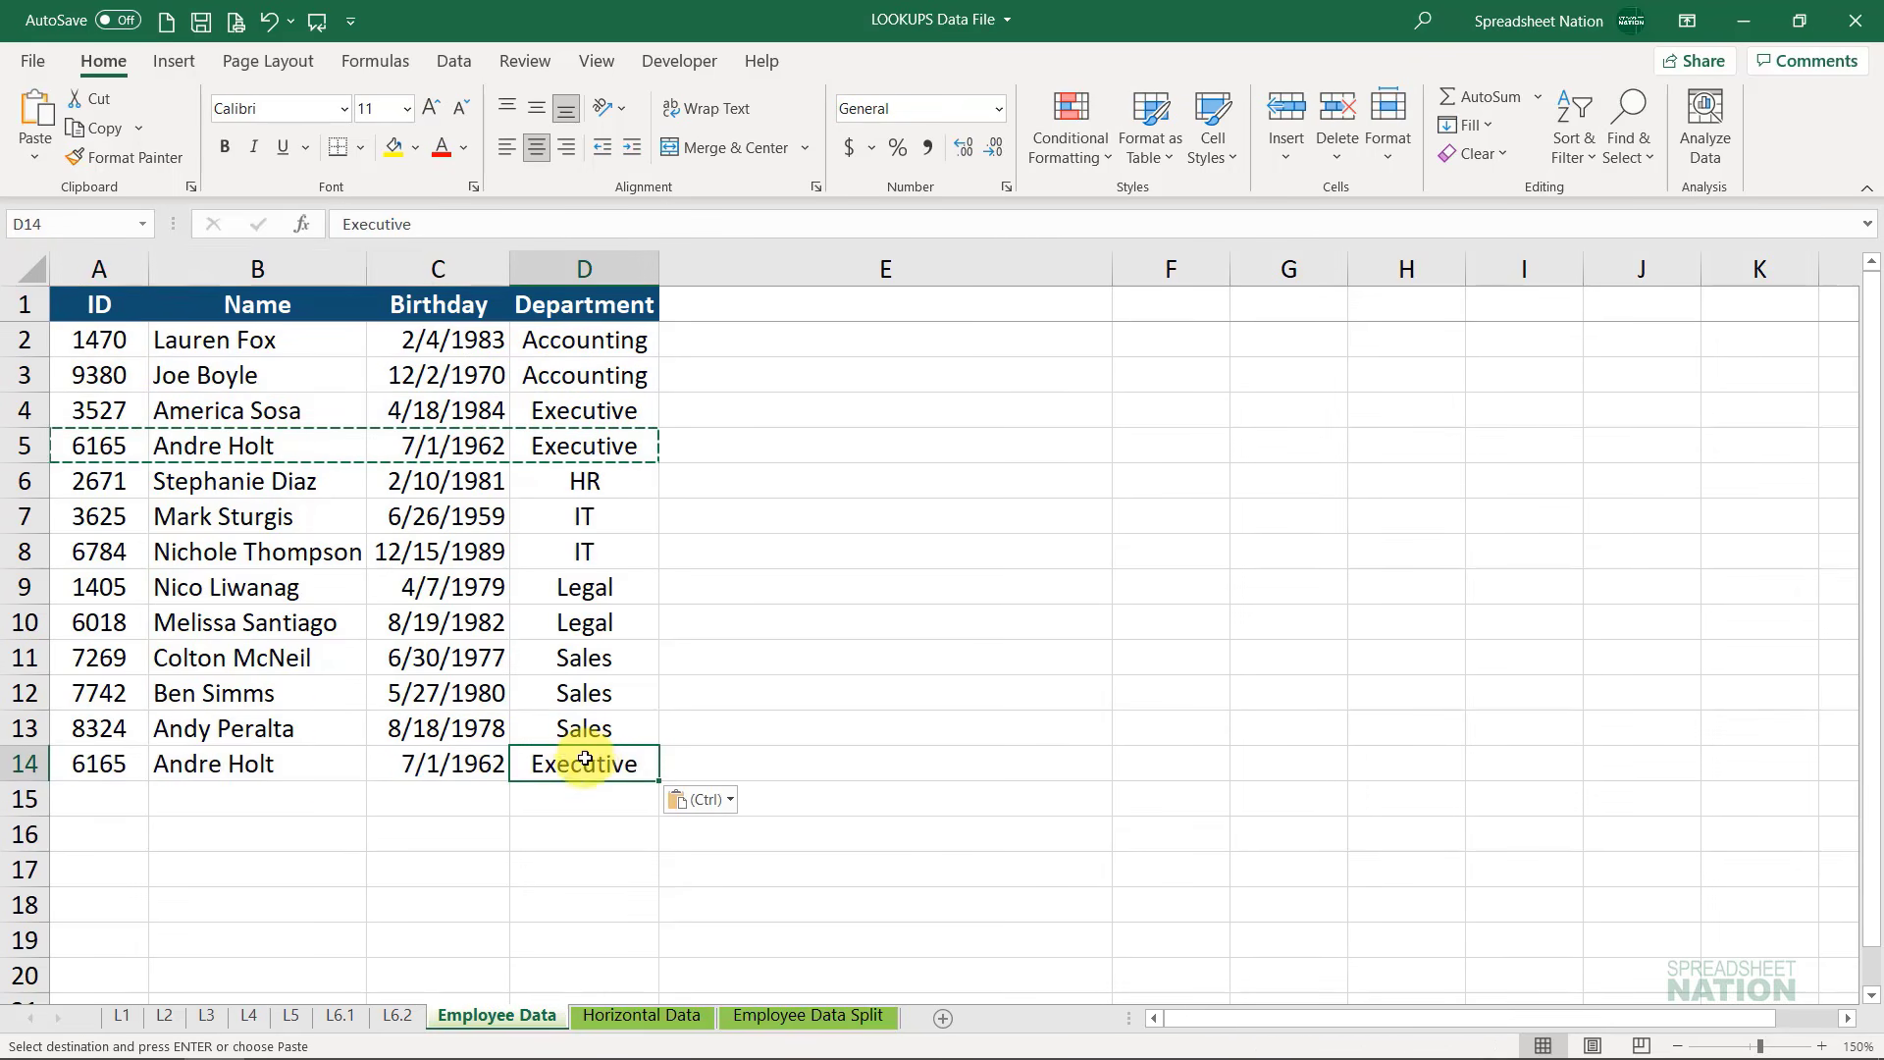
pyautogui.write('Accounting')
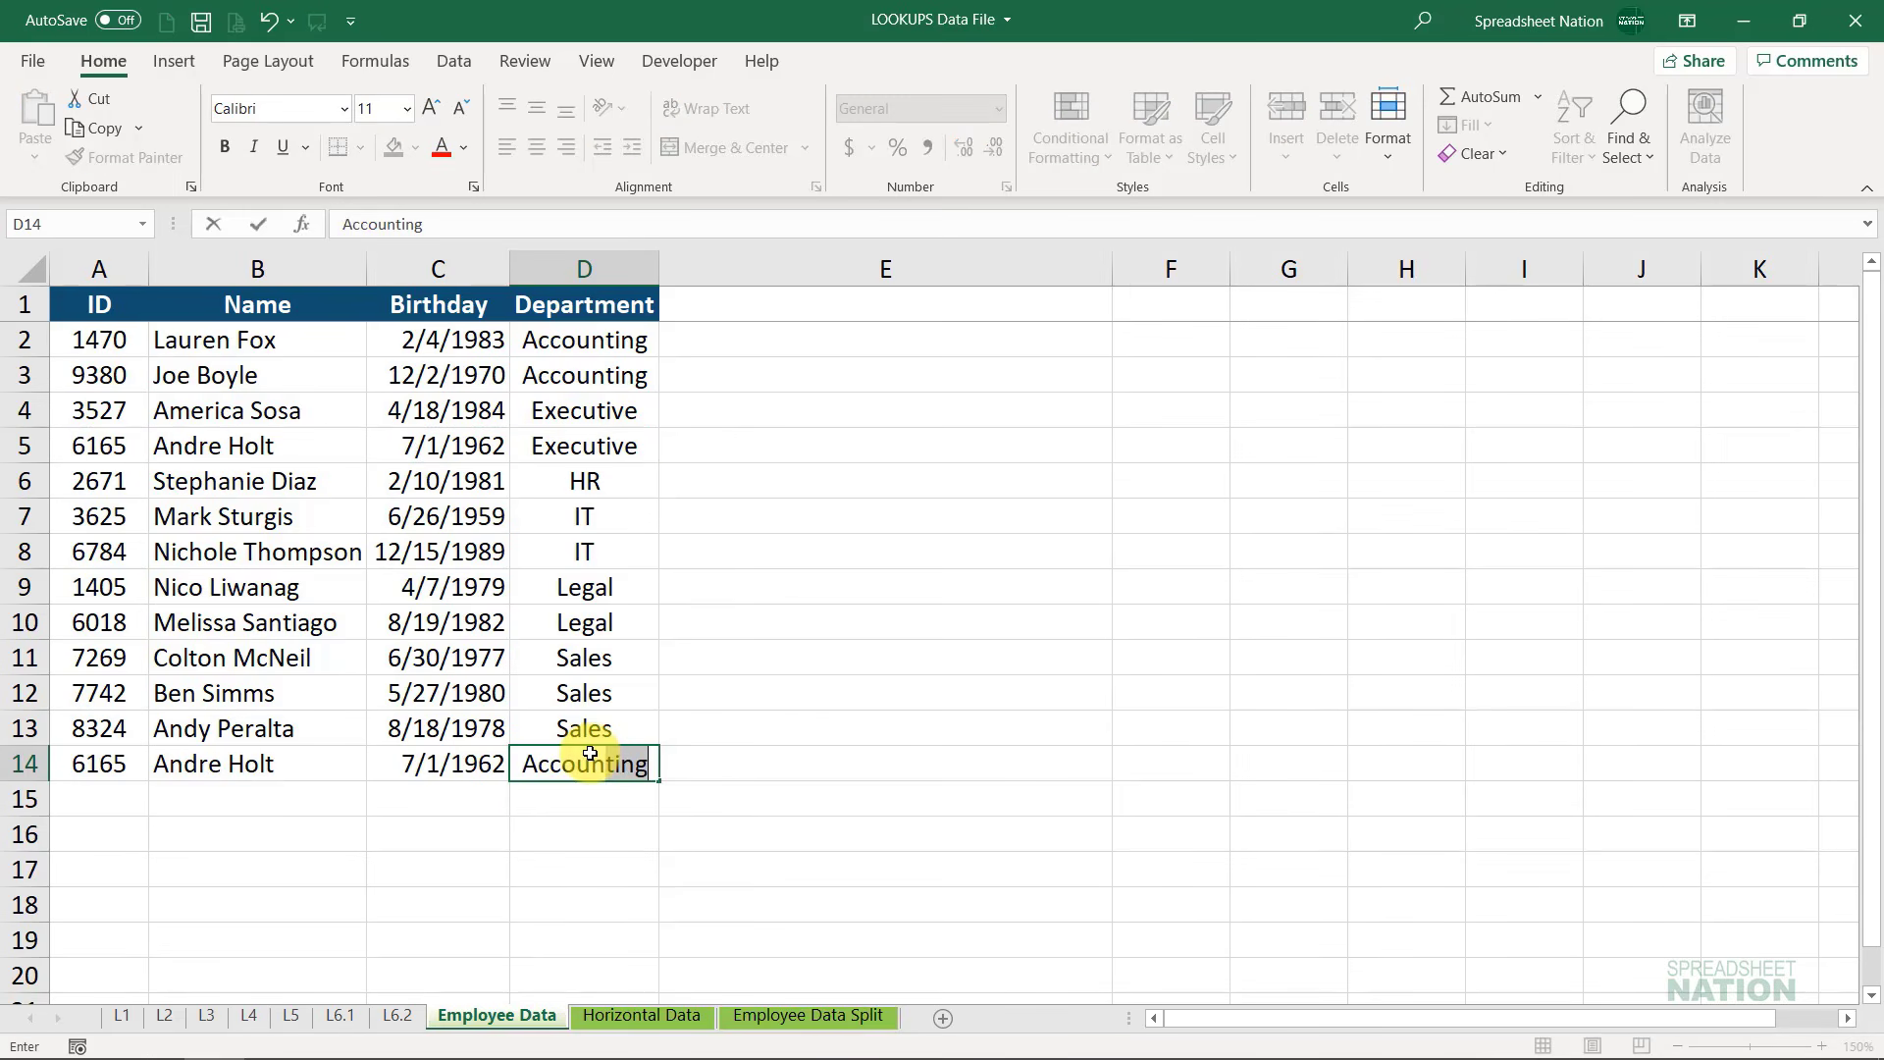
pyautogui.press('Return')
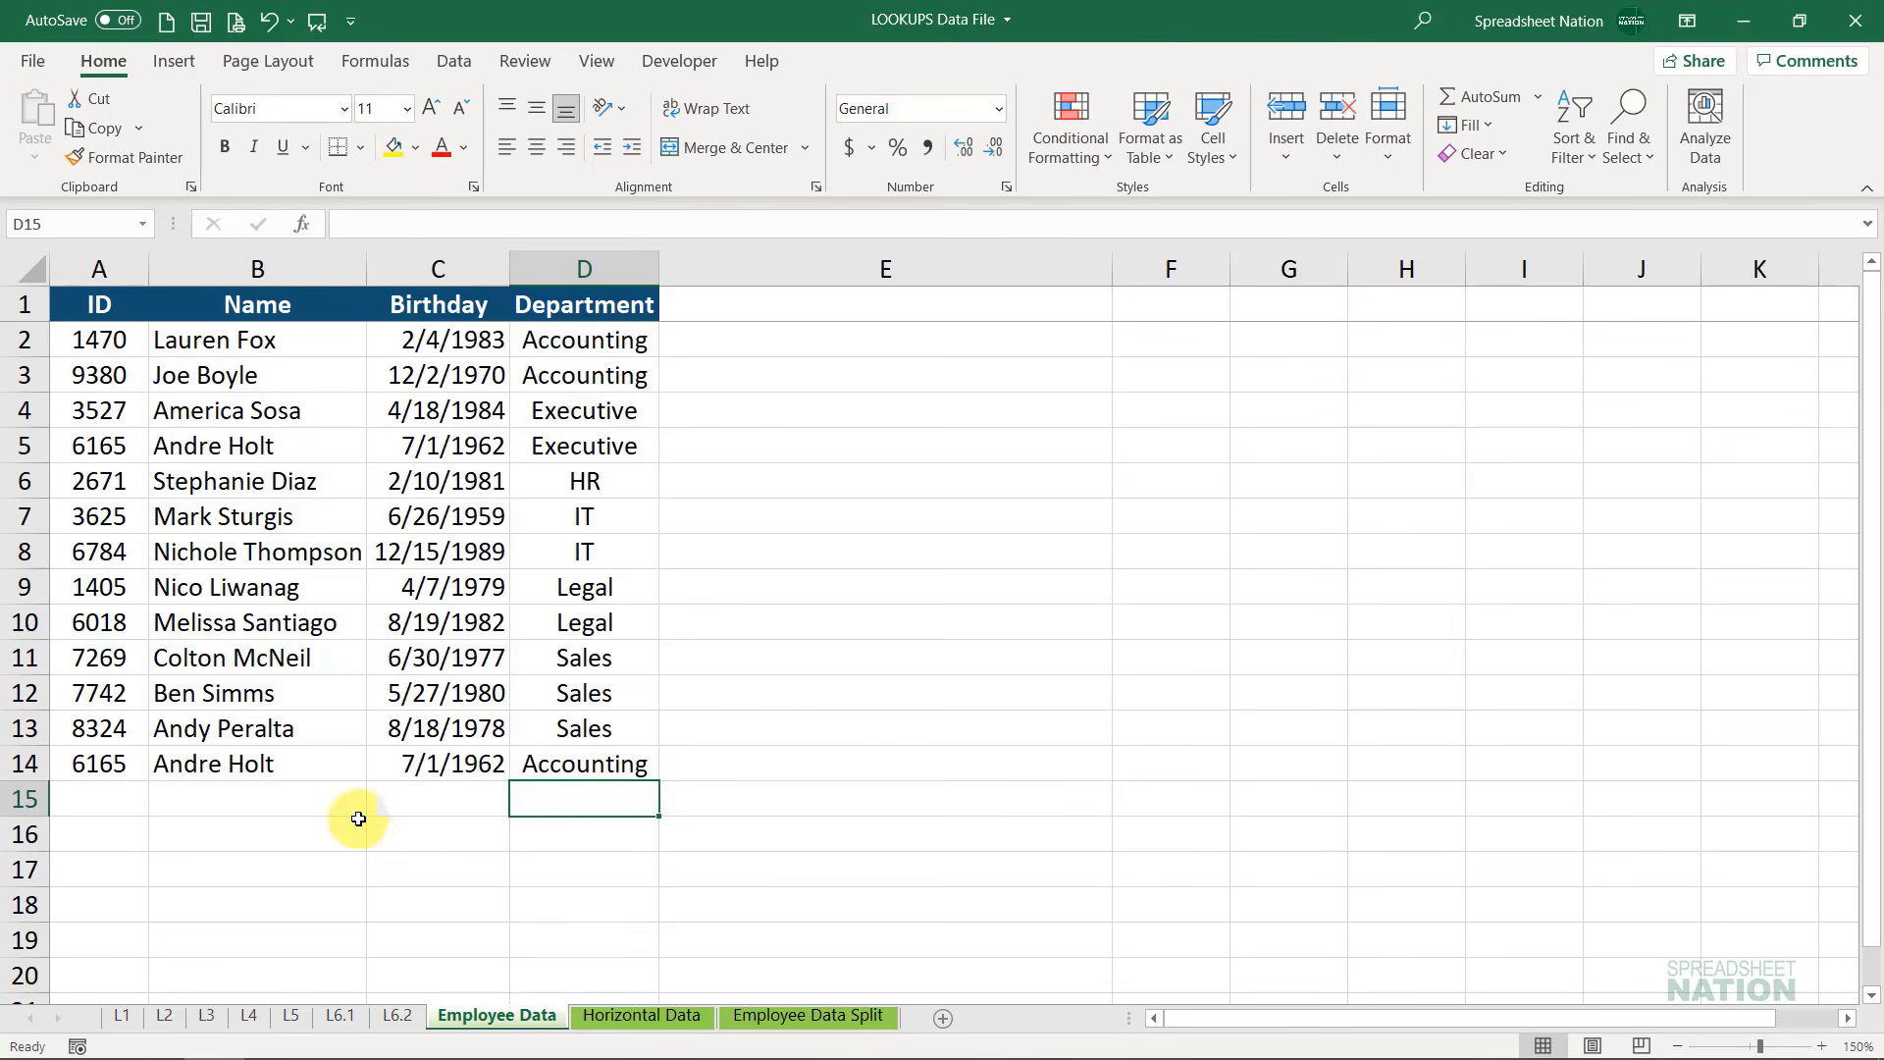
pyautogui.click(218, 767)
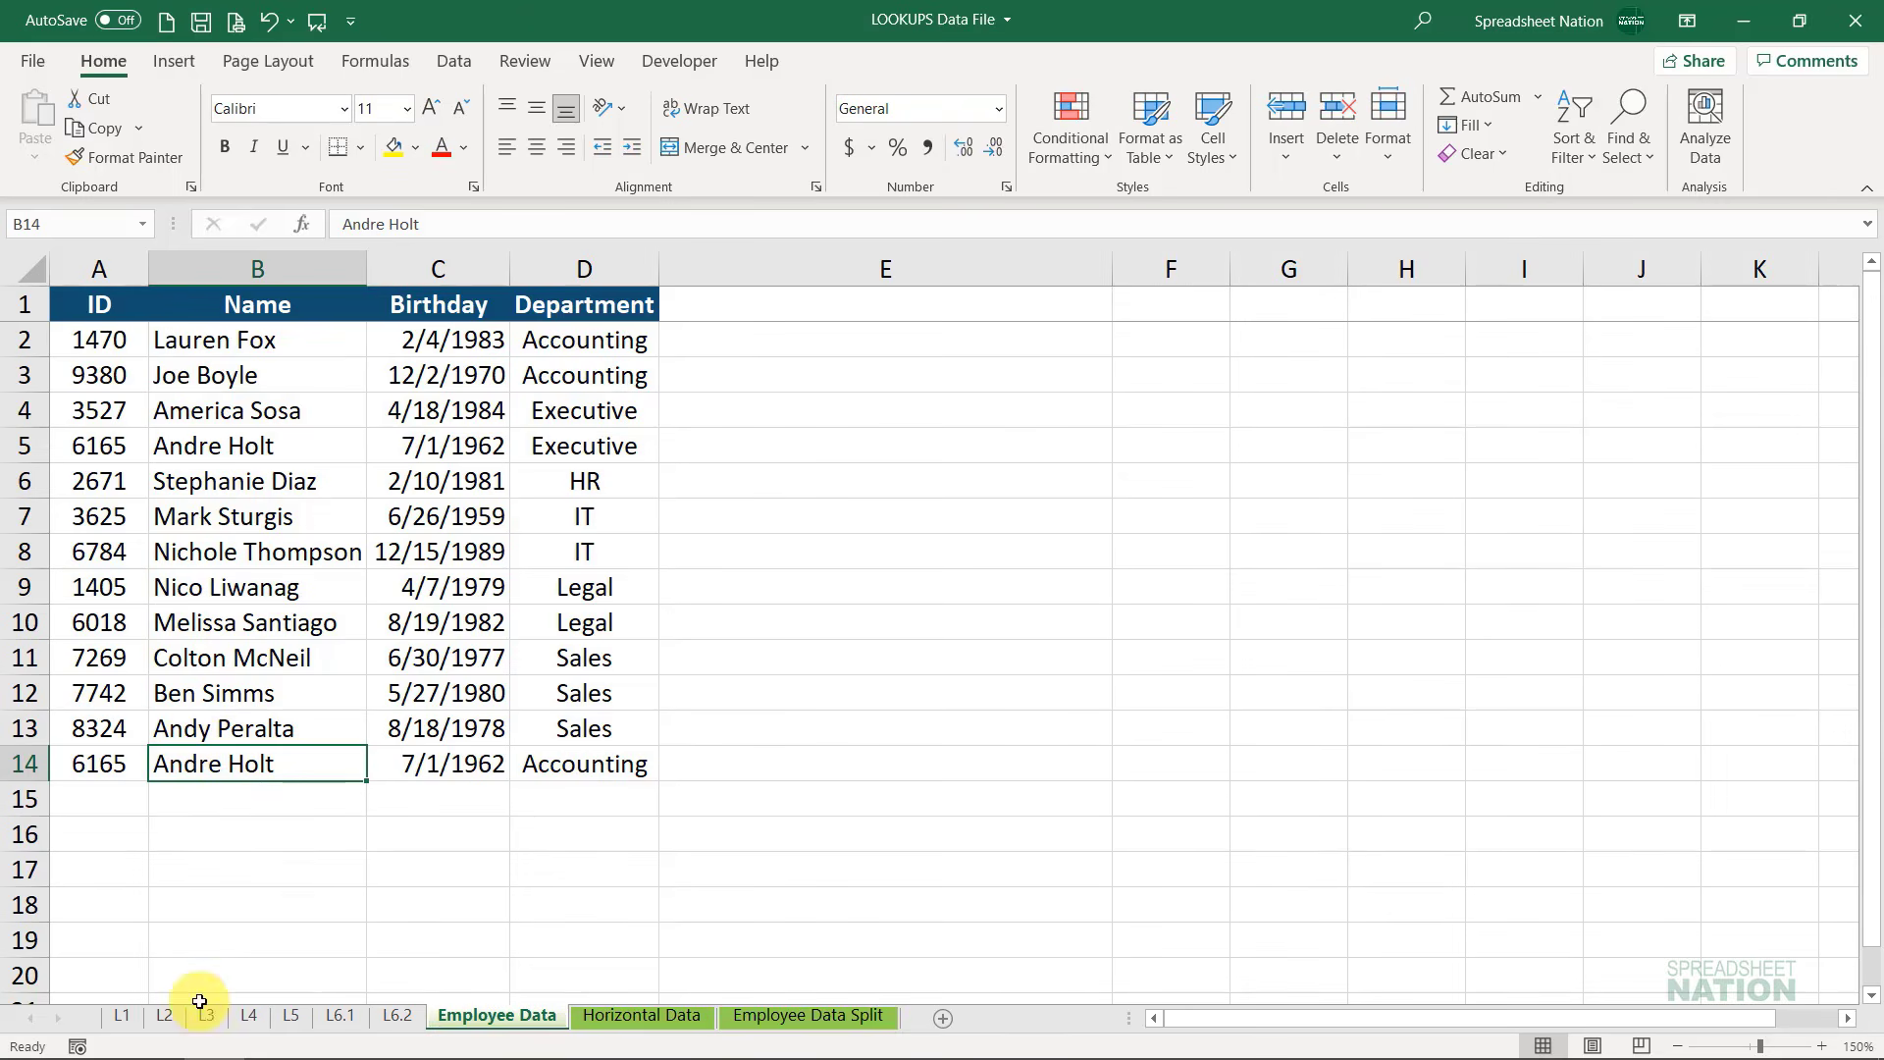
# Check the name and department lookups in row 2 of L1 against the first matching record on Employee Data
pyautogui.click(122, 1016)
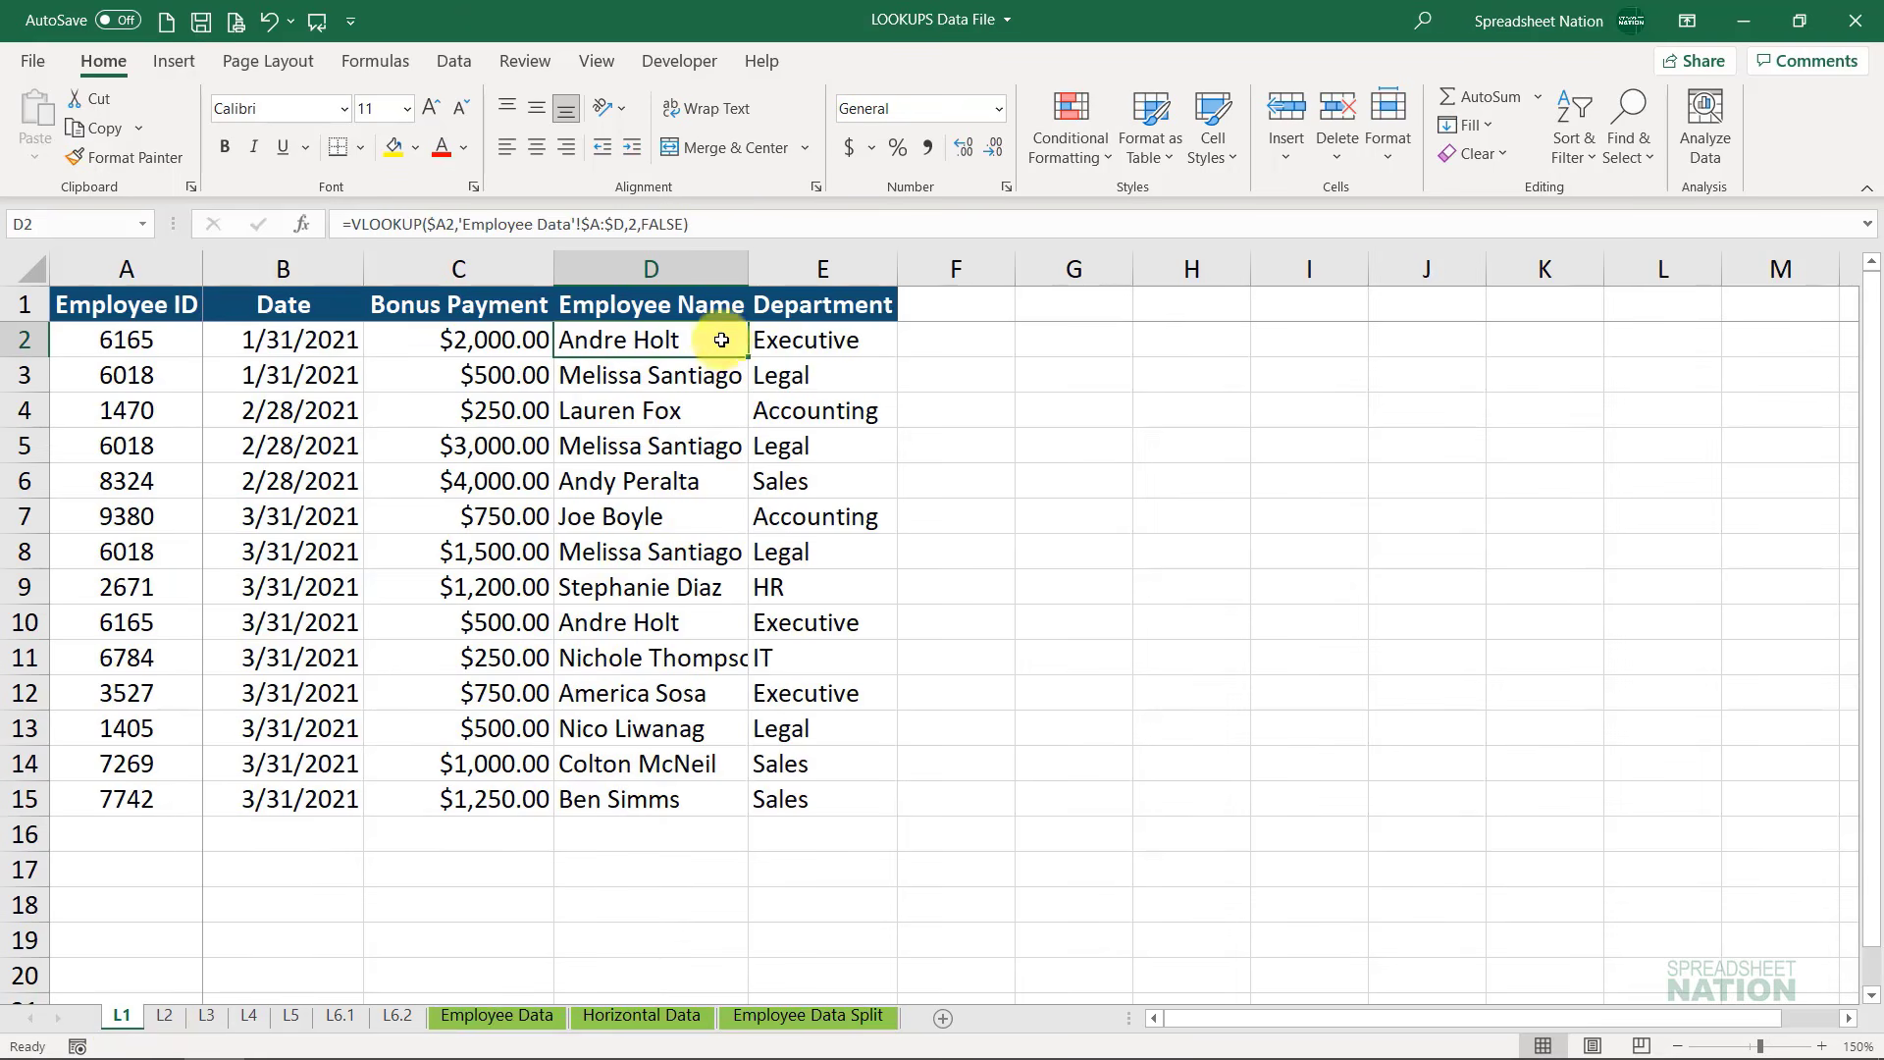
pyautogui.click(815, 340)
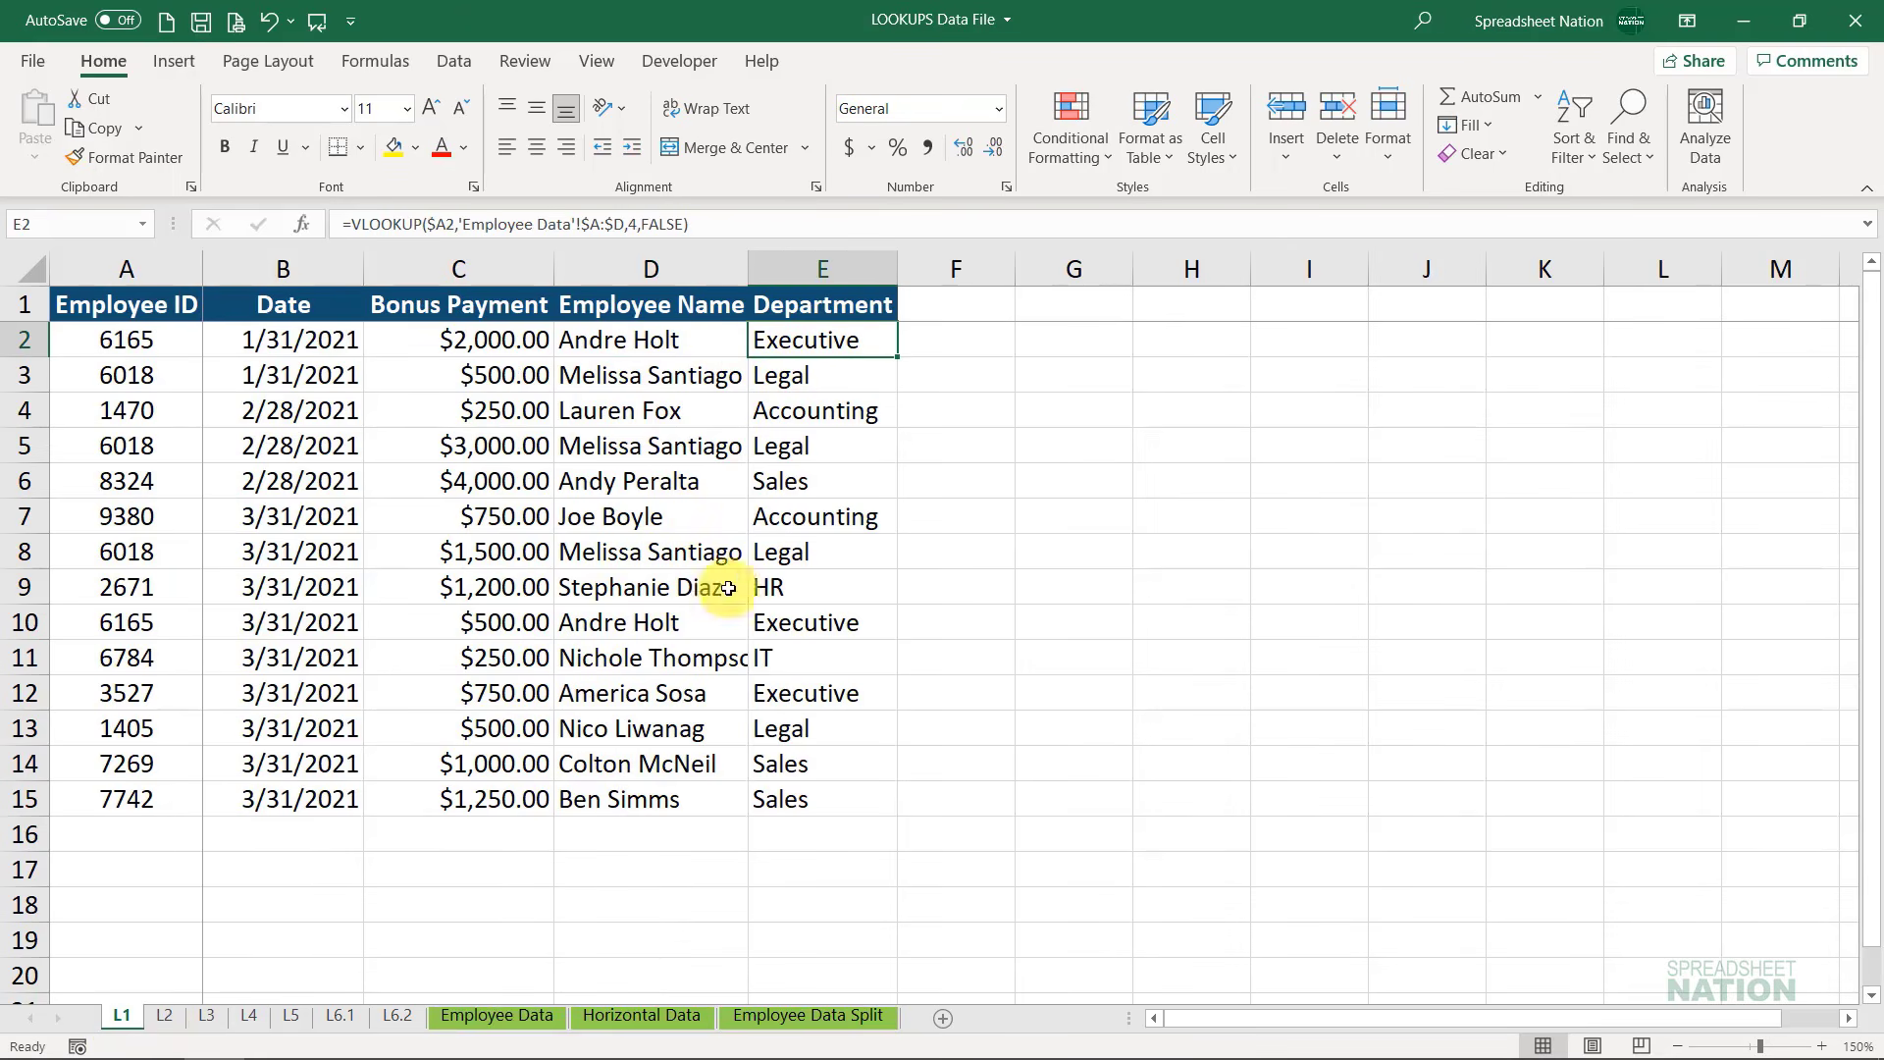
pyautogui.click(487, 1016)
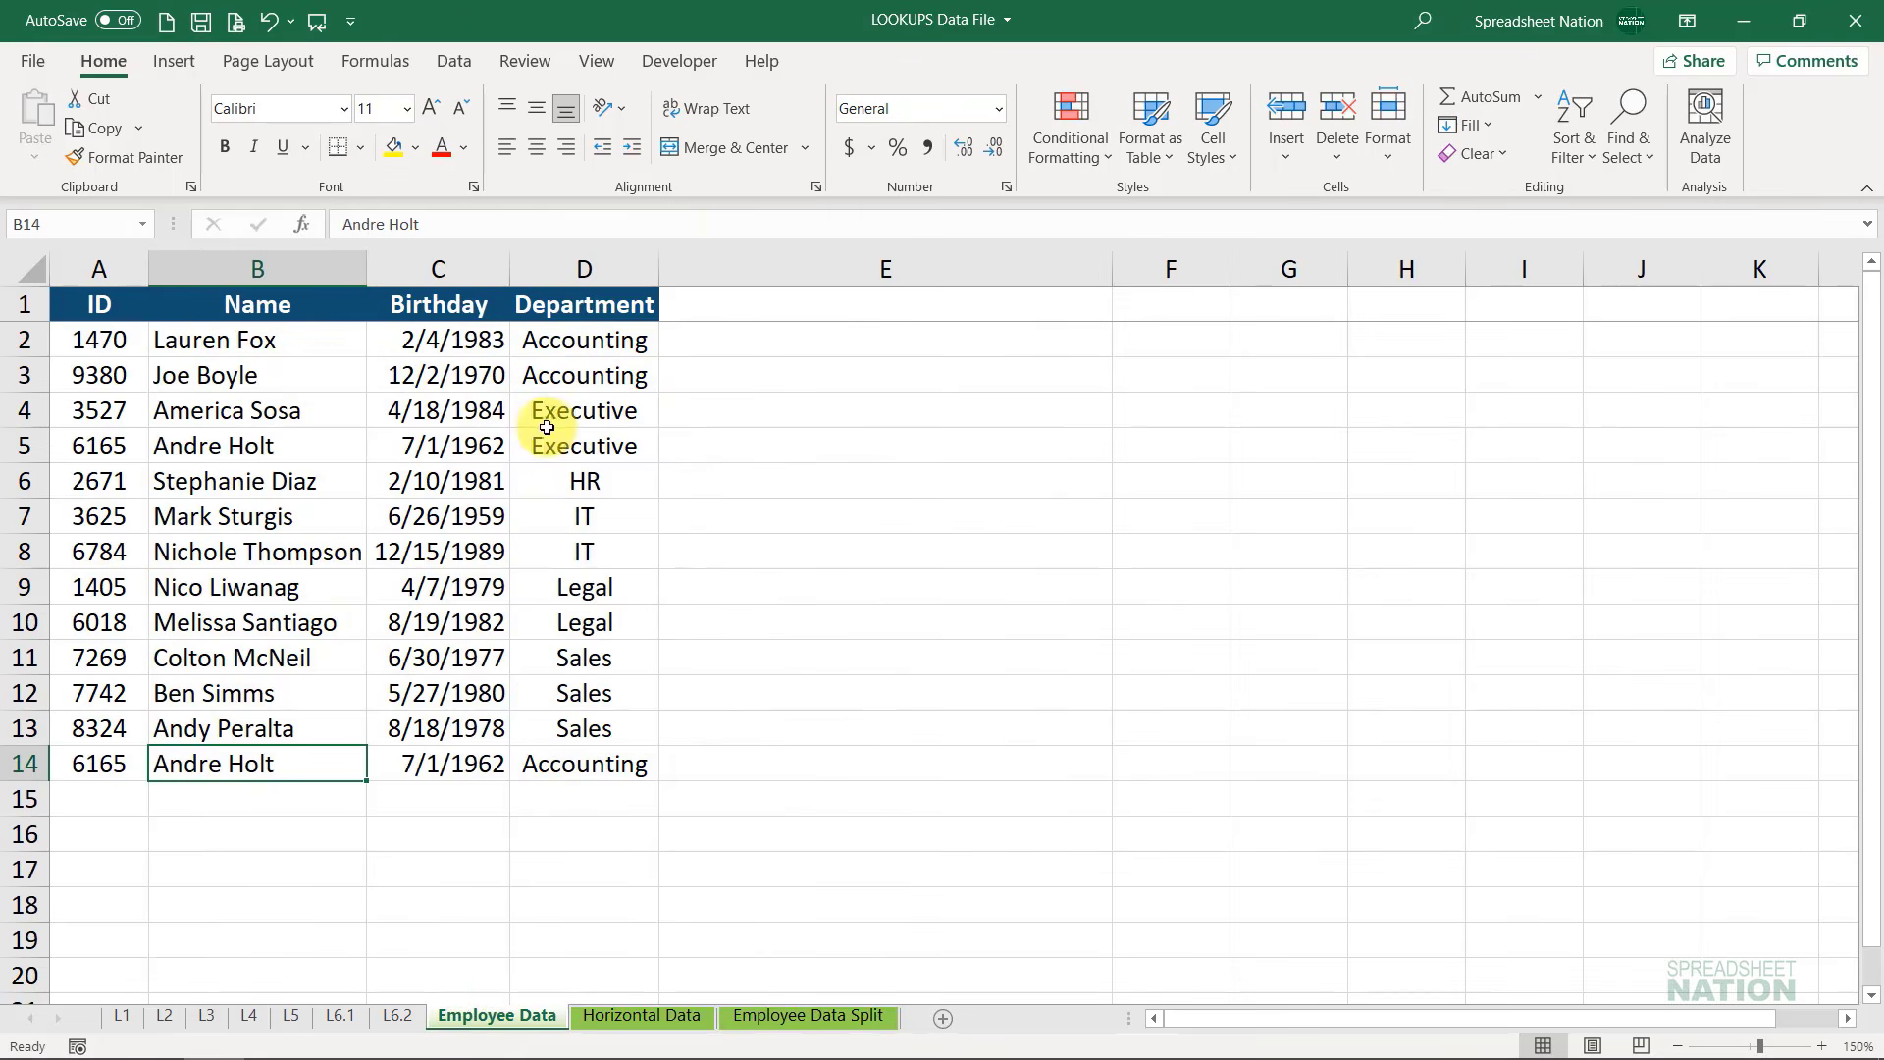
pyautogui.click(597, 410)
pyautogui.moveTo(608, 441); pyautogui.dragTo(114, 440)
# Clear the duplicate employee record from A14:D14 on the Employee Data sheet
pyautogui.click(101, 763)
pyautogui.keyDown('shift'); pyautogui.click(589, 764); pyautogui.keyUp('shift')
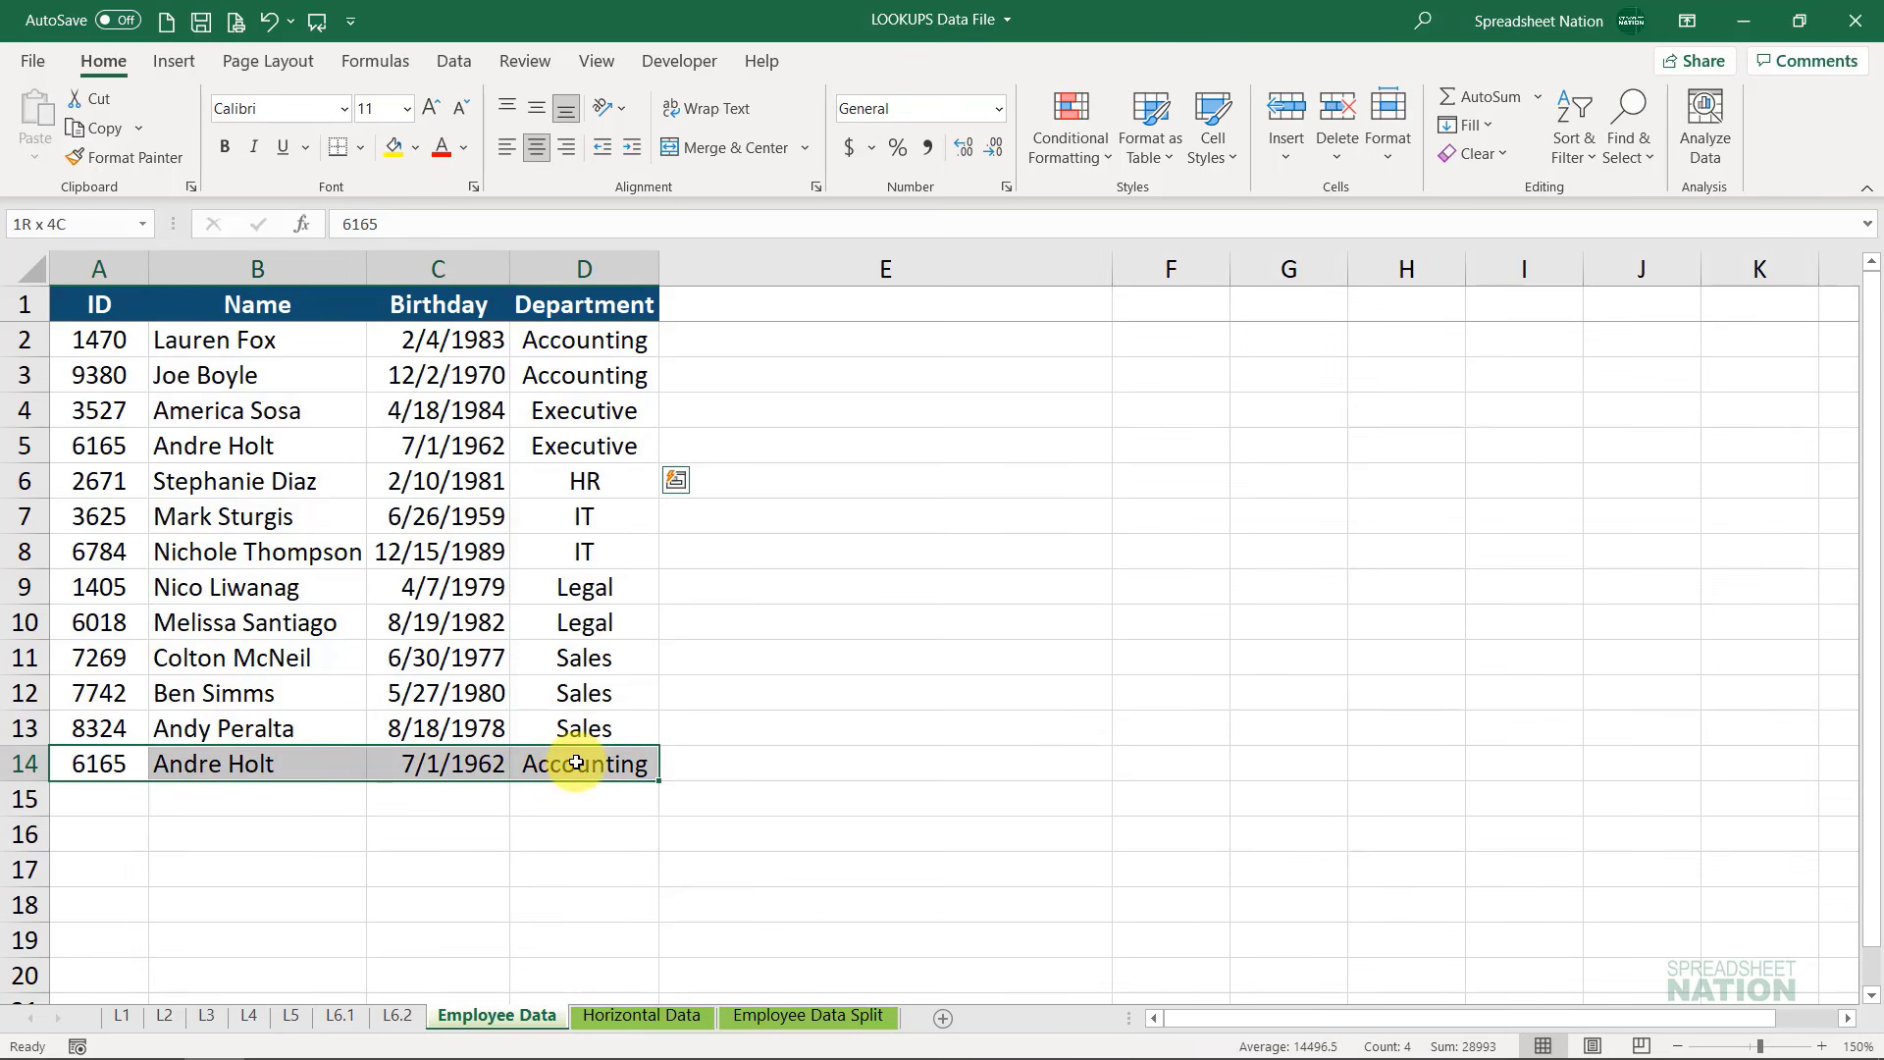
pyautogui.press('Delete')
pyautogui.click(584, 693)
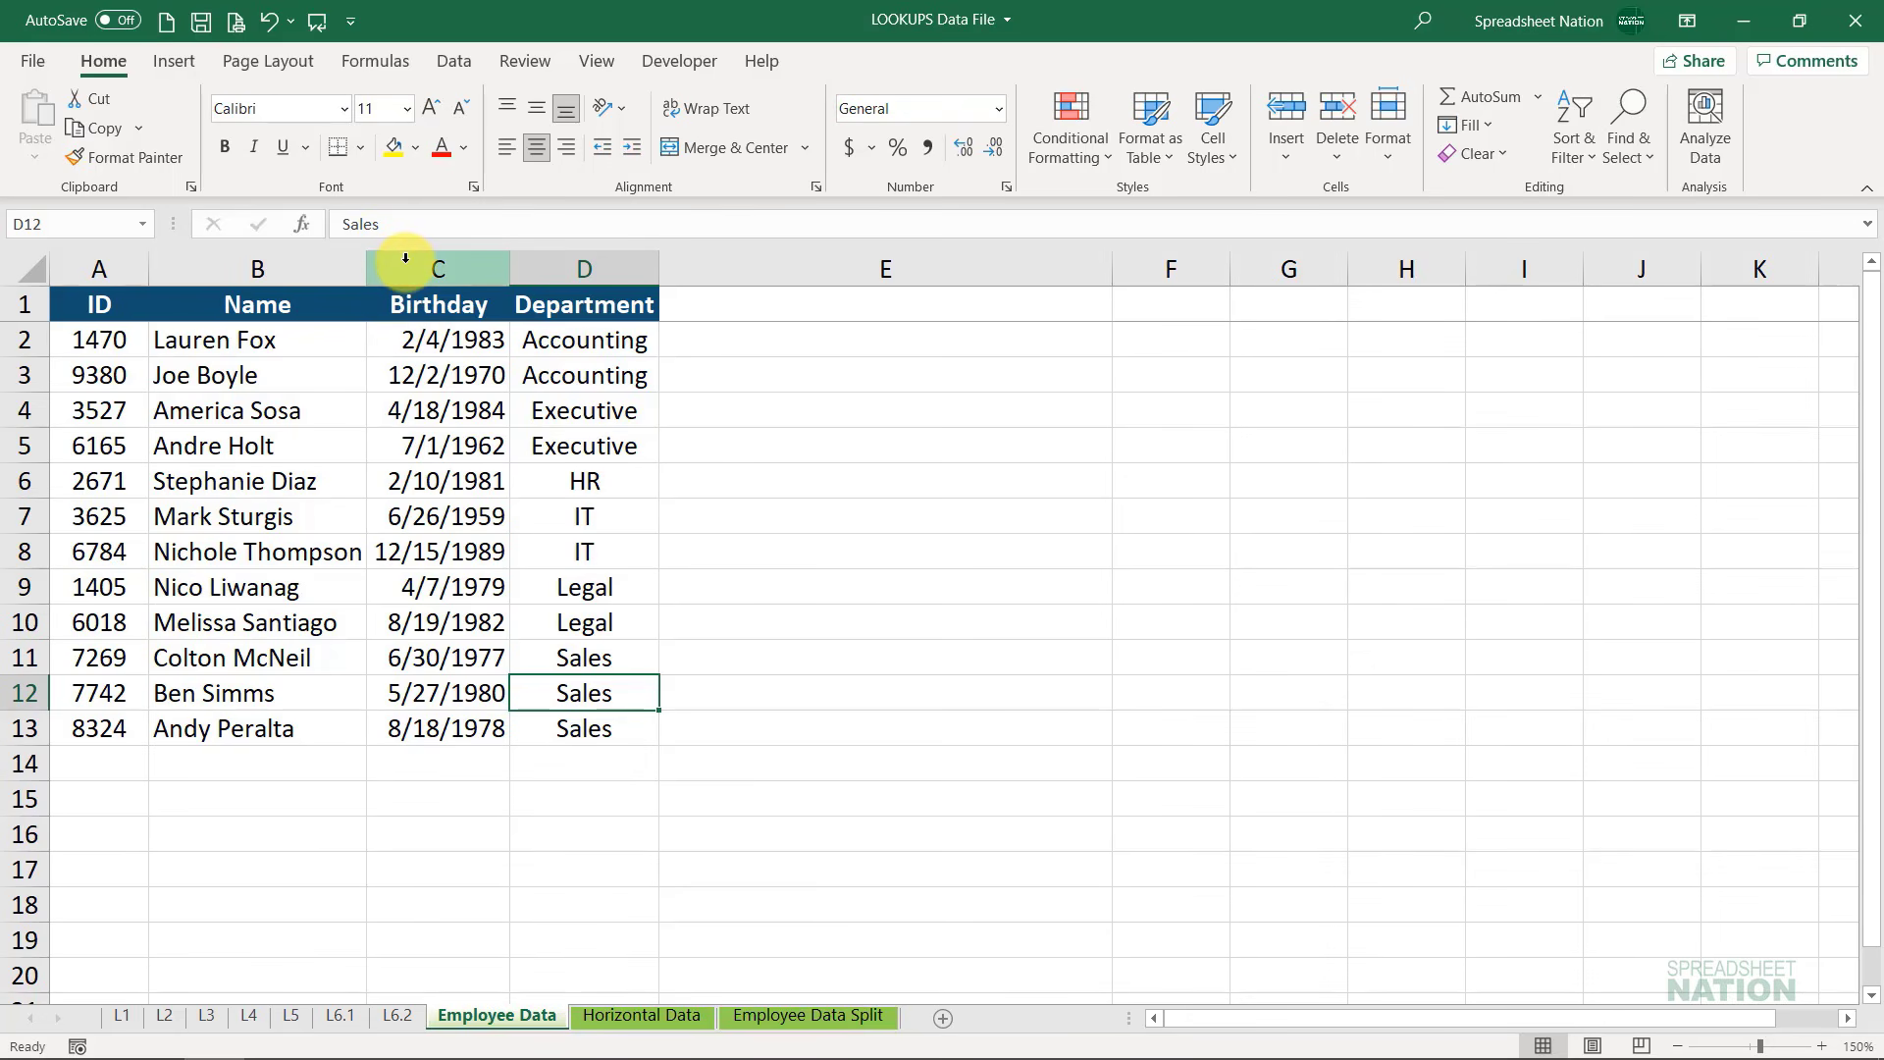
# Insert a column before Department on the Employee Data sheet and give it the header Address
pyautogui.click(579, 255)
pyautogui.hotkey('ctrl', 'shift', '+')
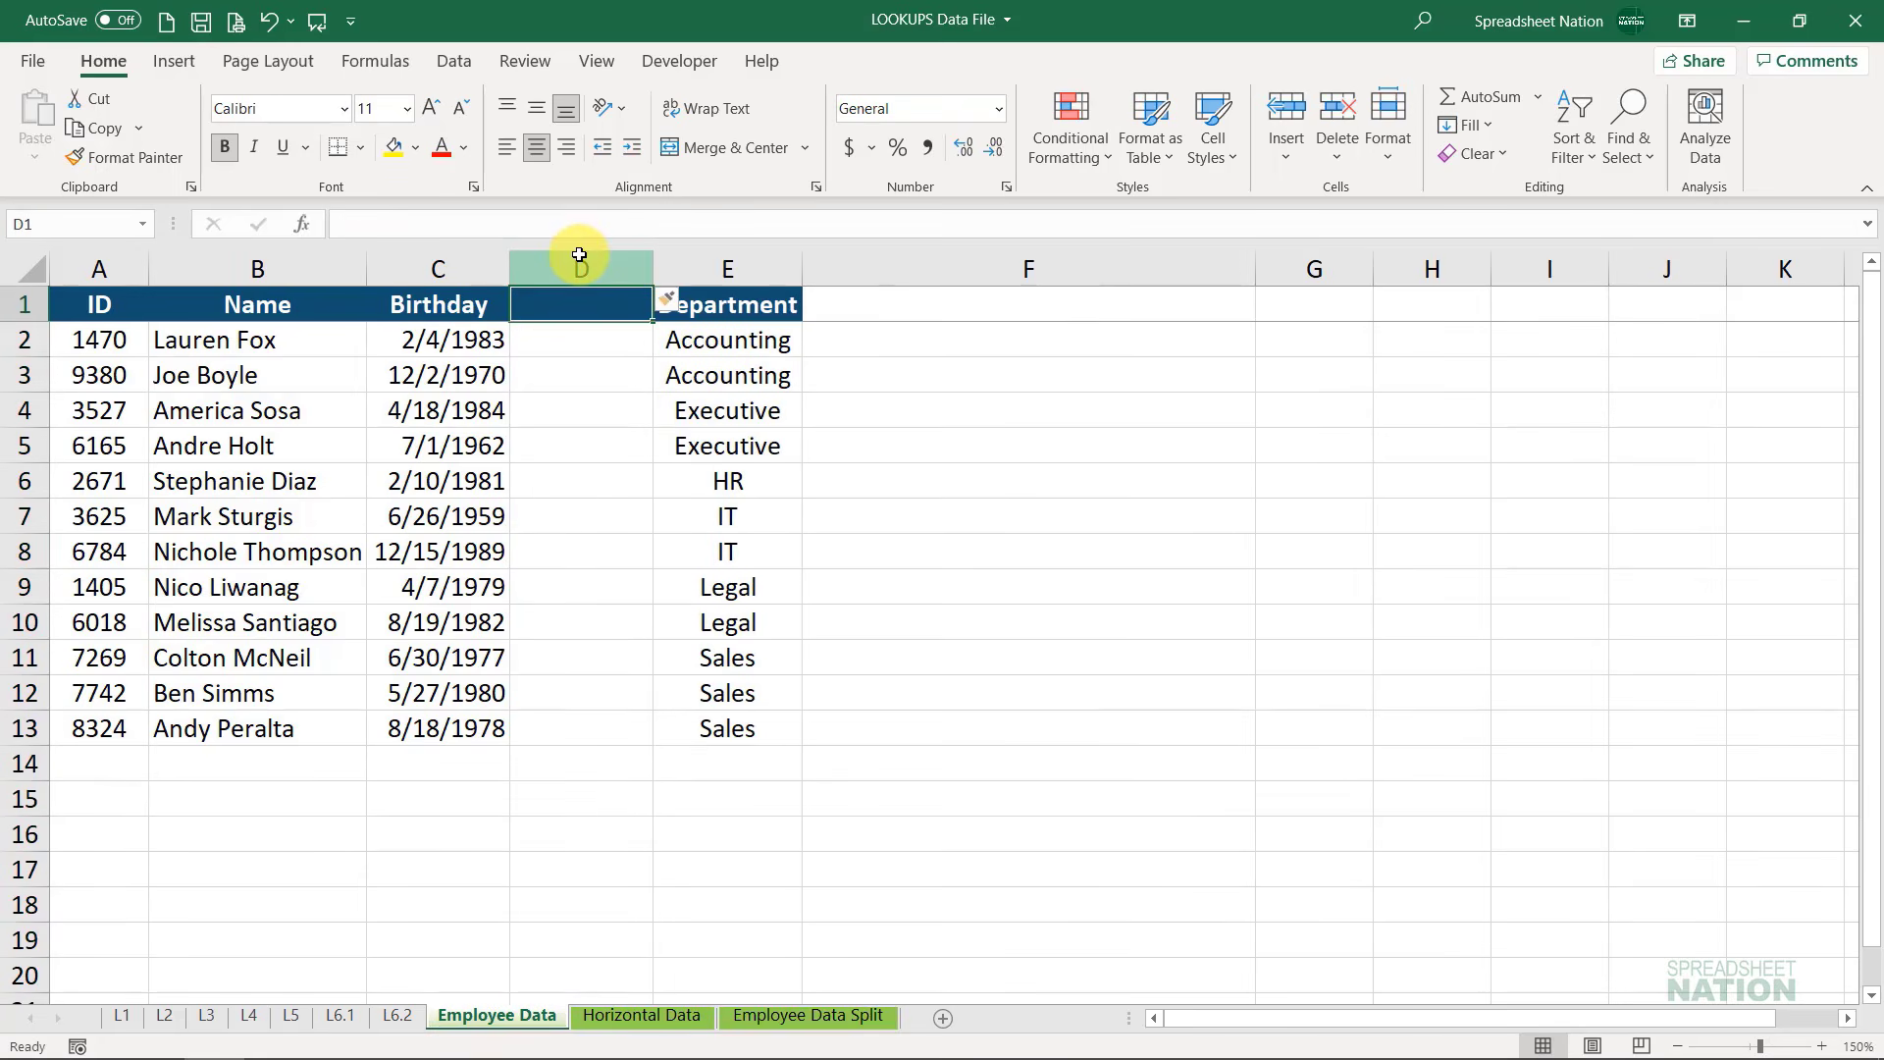
pyautogui.write('Address')
pyautogui.press('Return')
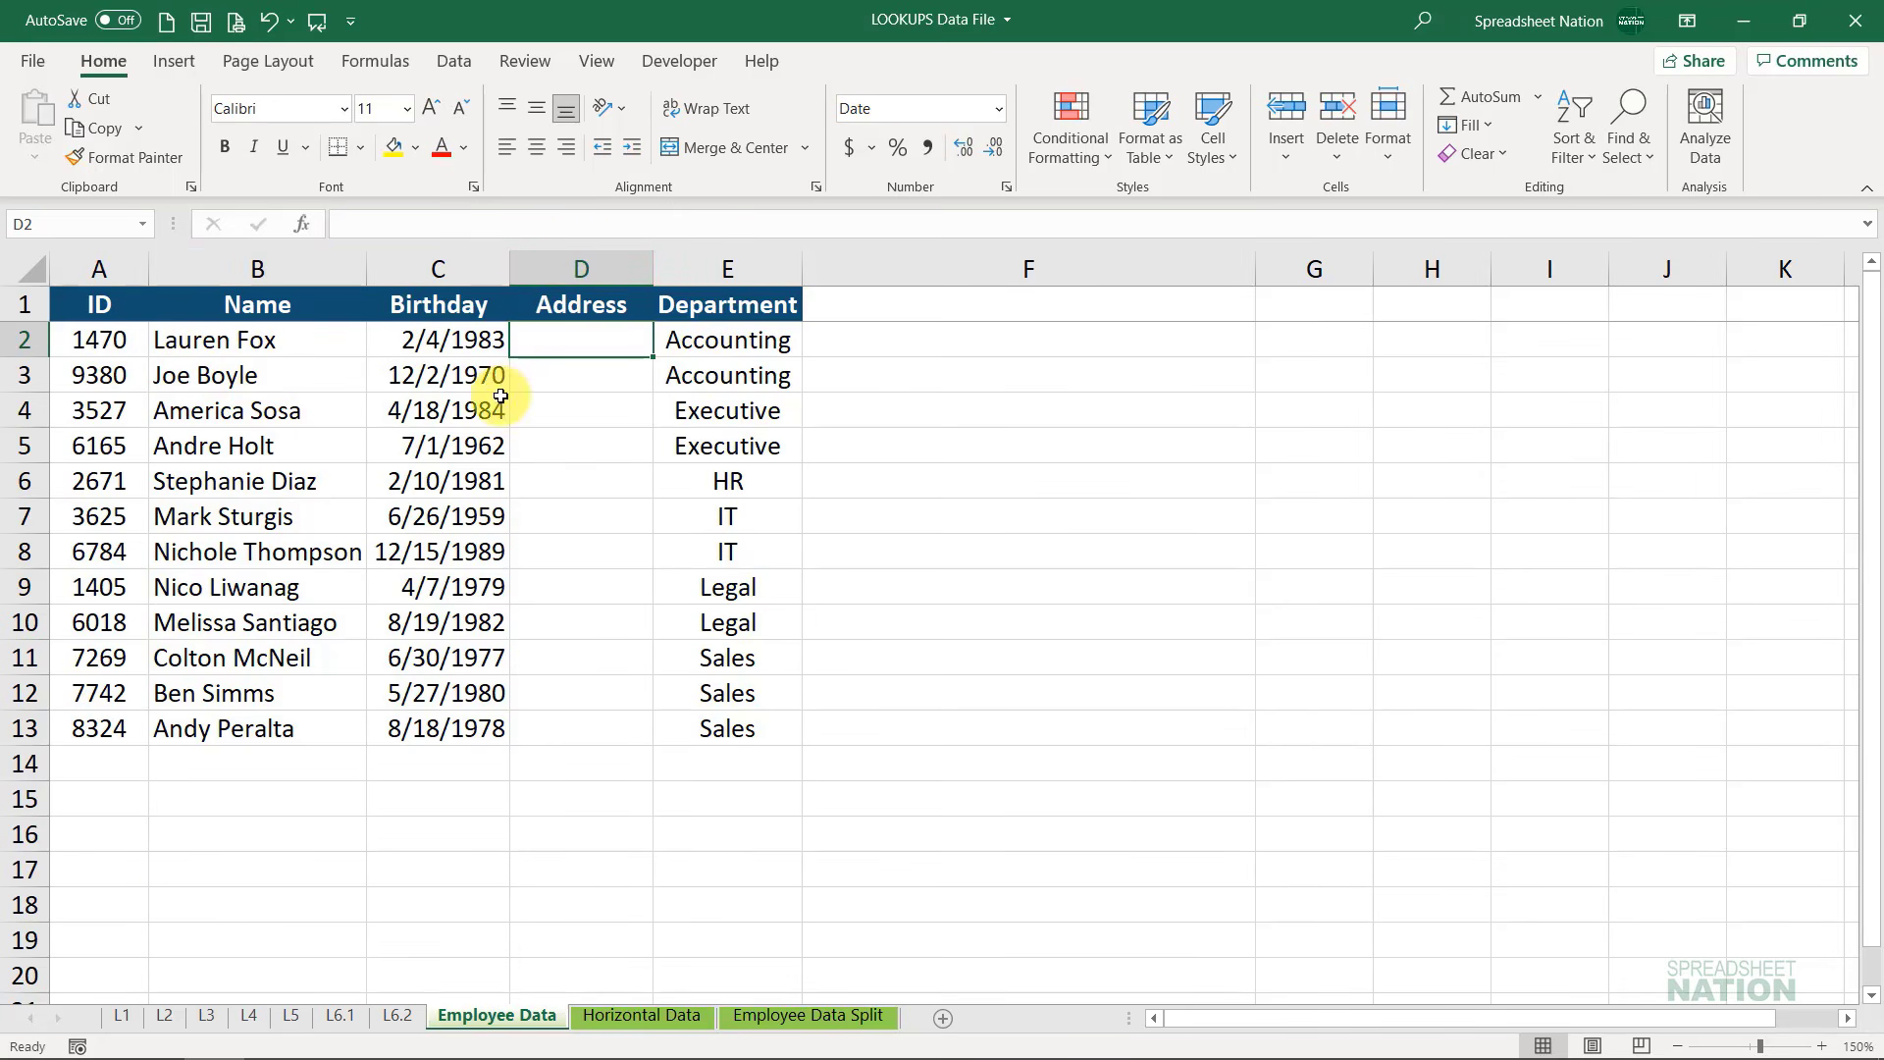
# Inspect the table array and column index in the D2 and E2 lookup formulas on sheet L1
pyautogui.click(121, 1016)
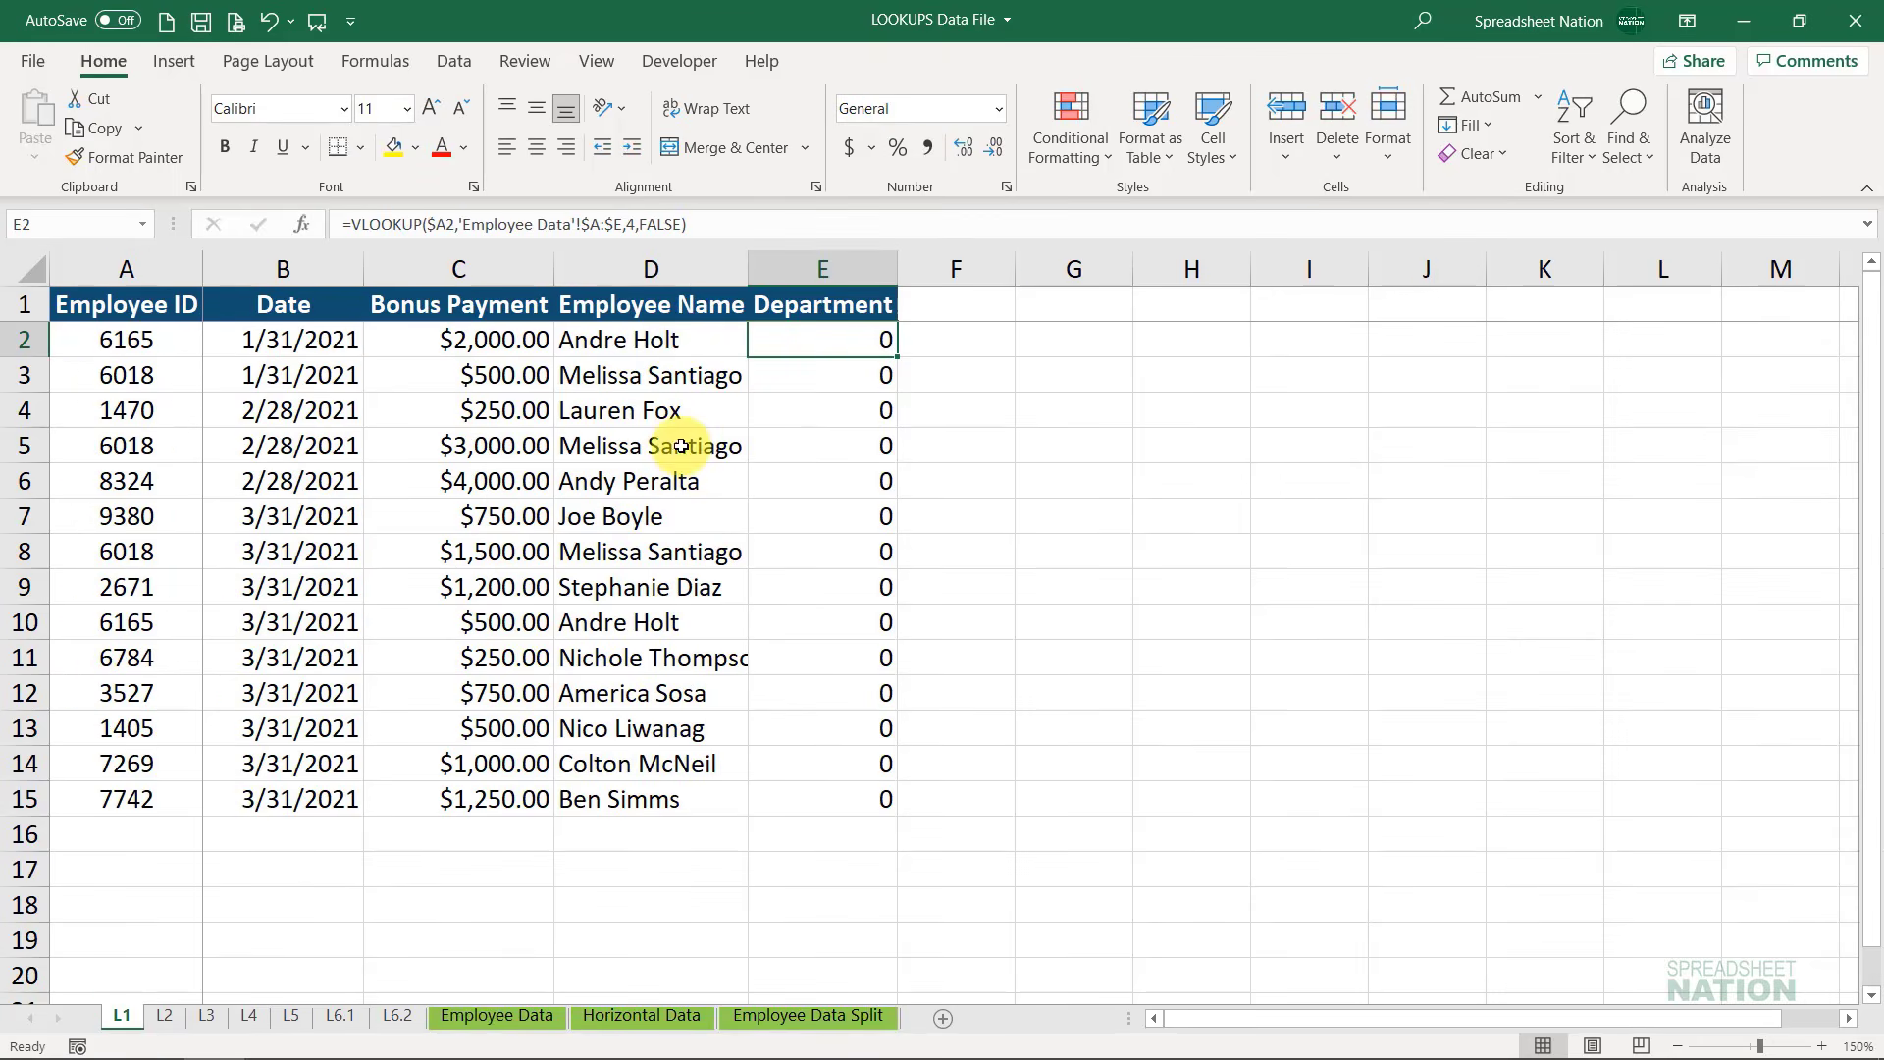
pyautogui.click(675, 339)
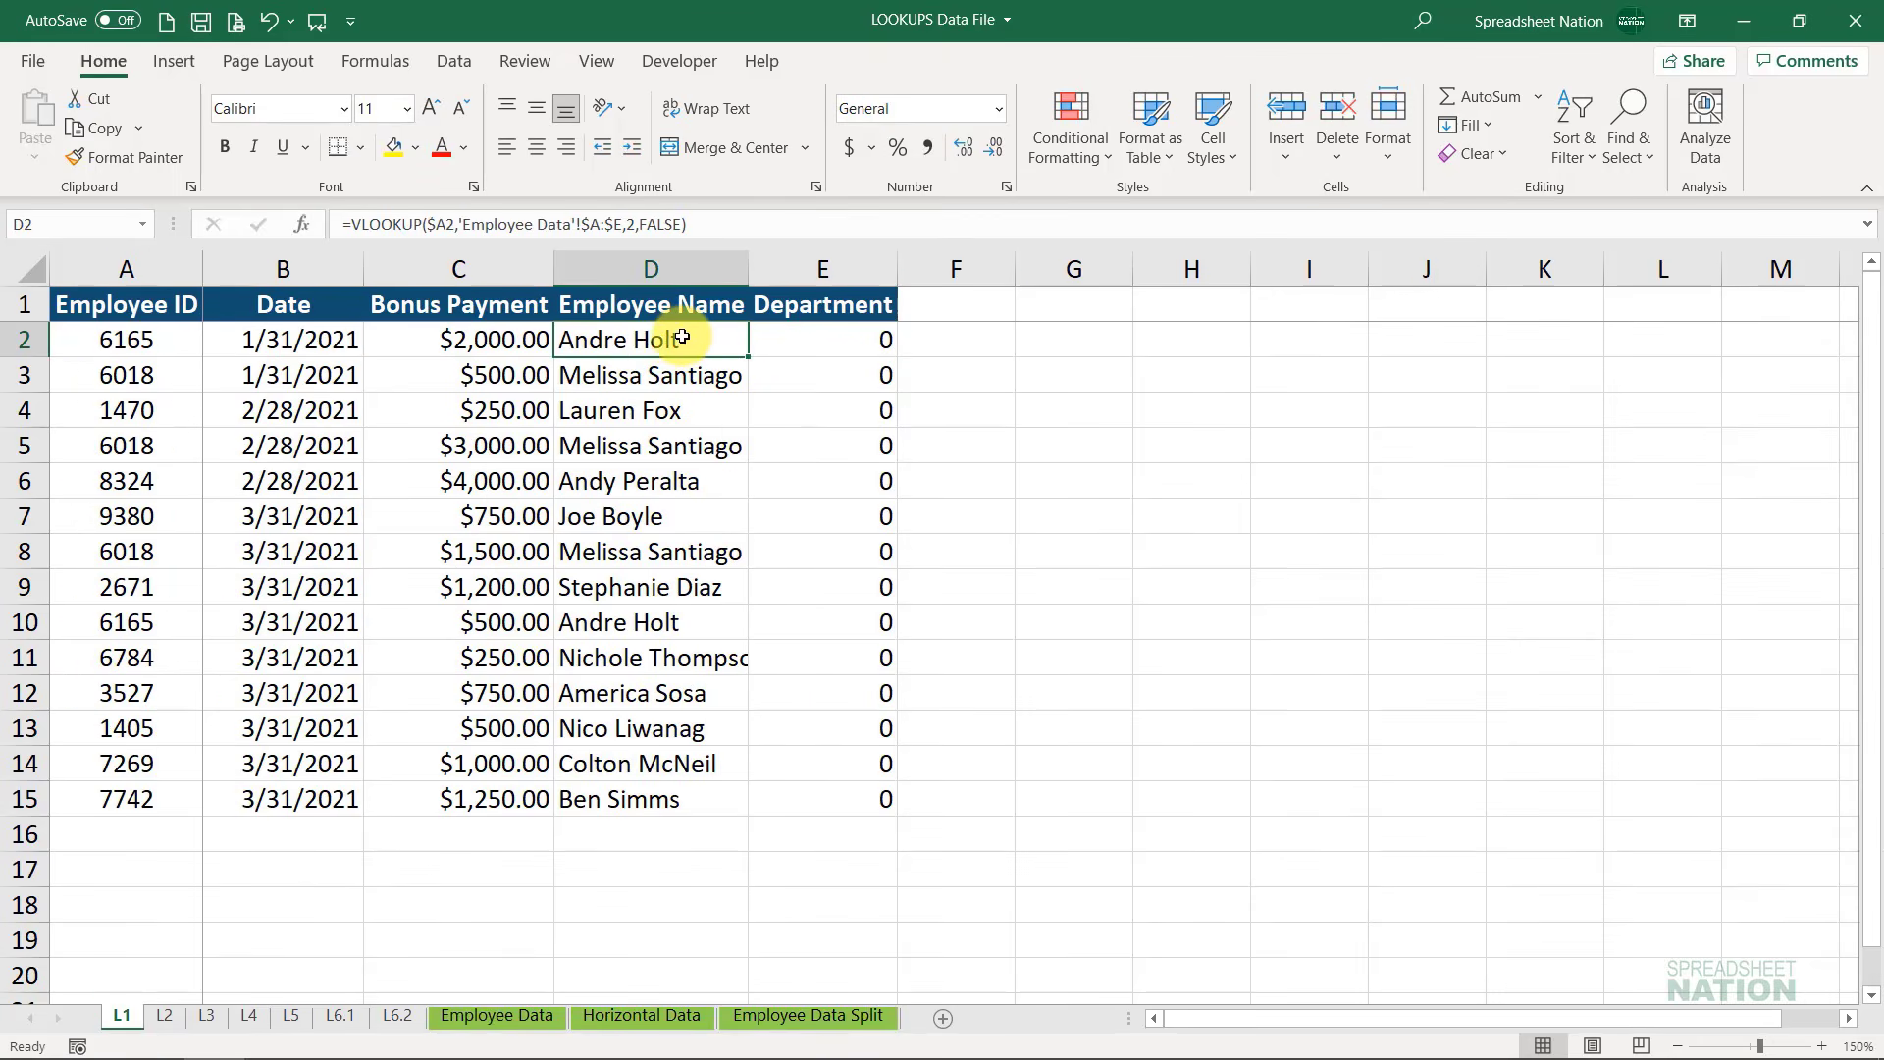
pyautogui.doubleClick(682, 337)
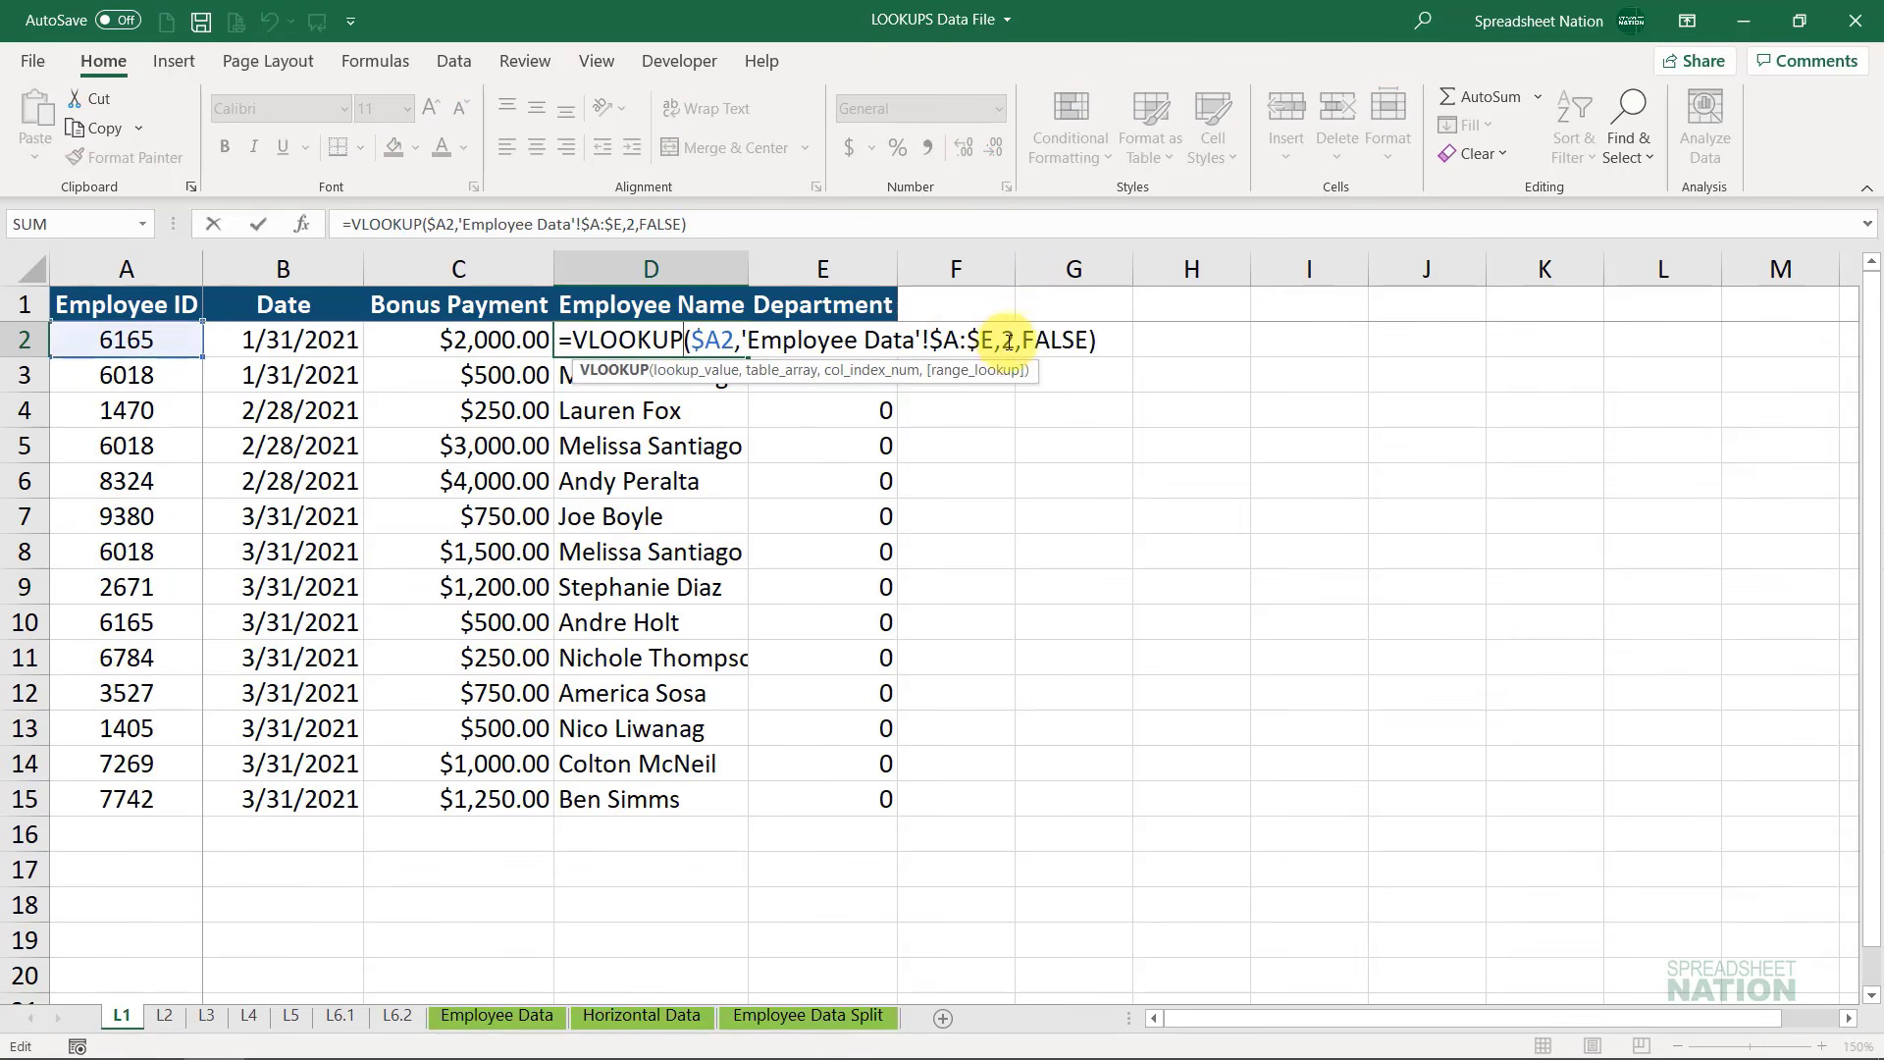
pyautogui.press('Escape')
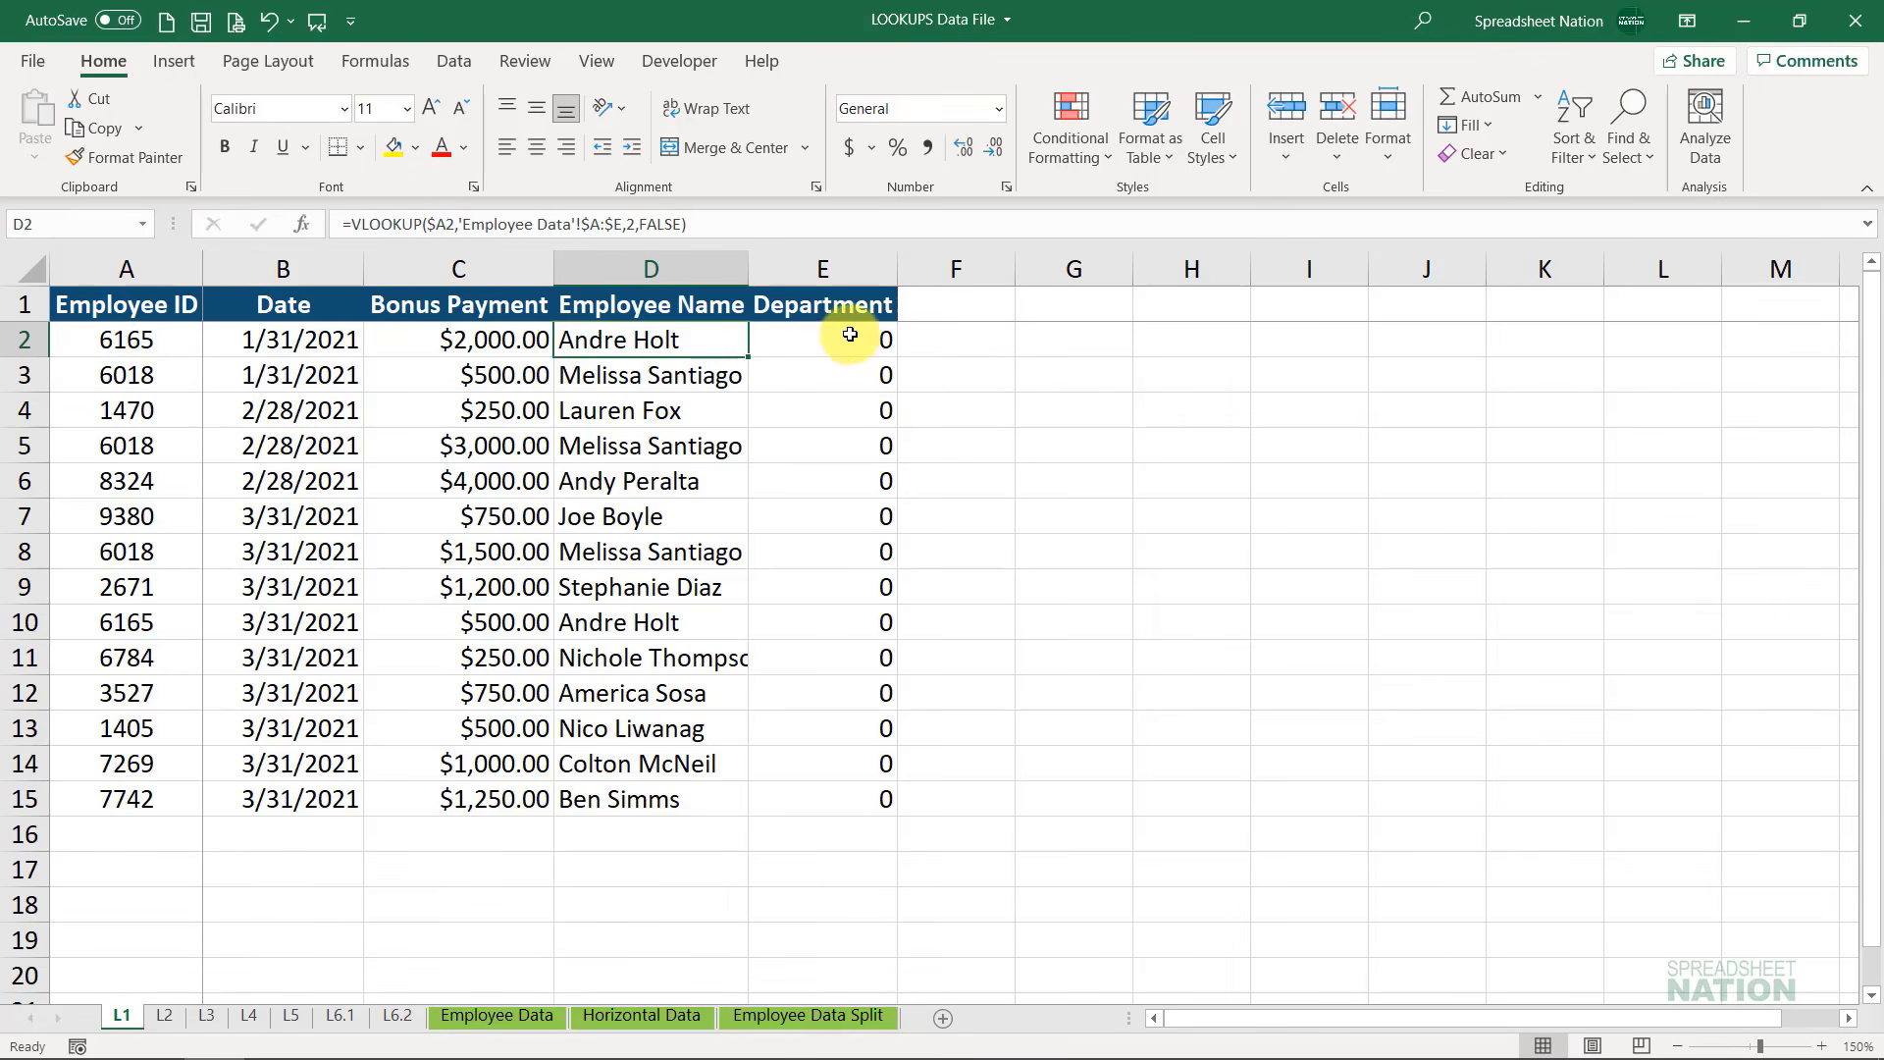
pyautogui.click(858, 339)
pyautogui.doubleClick(859, 342)
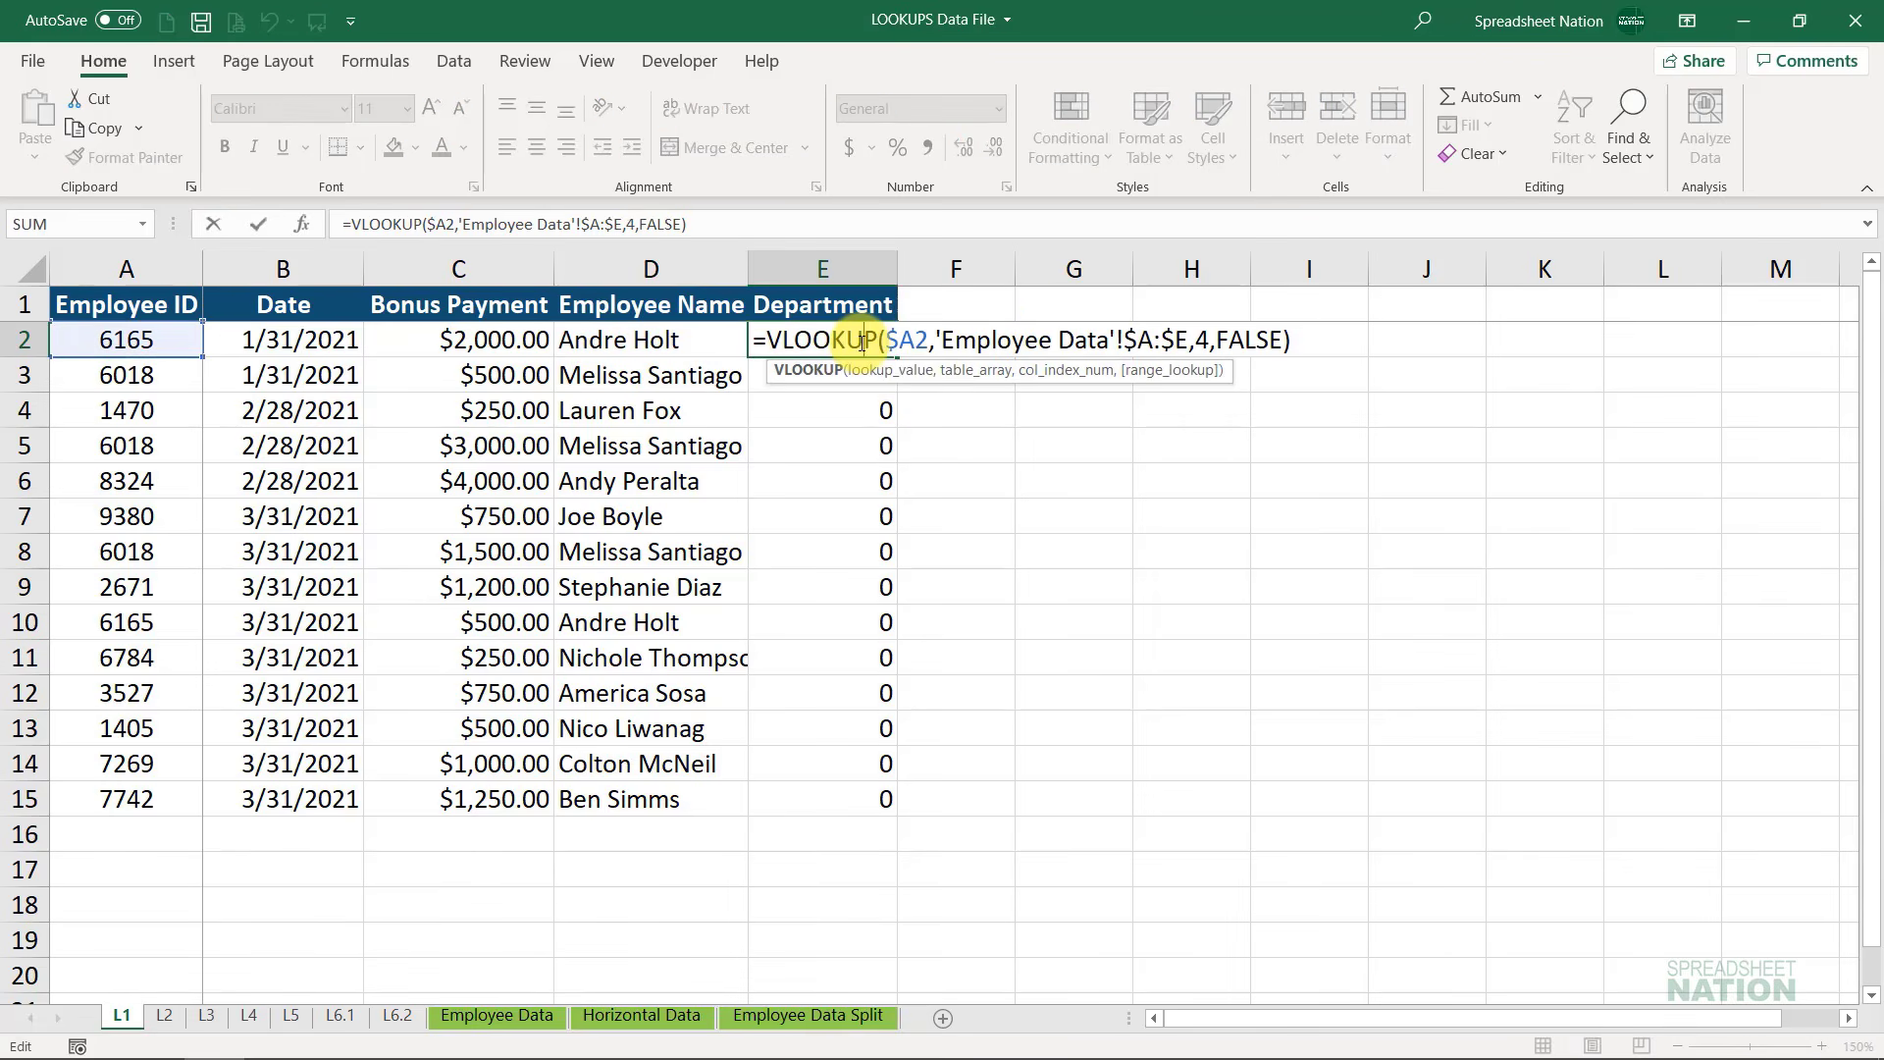
pyautogui.press('Escape')
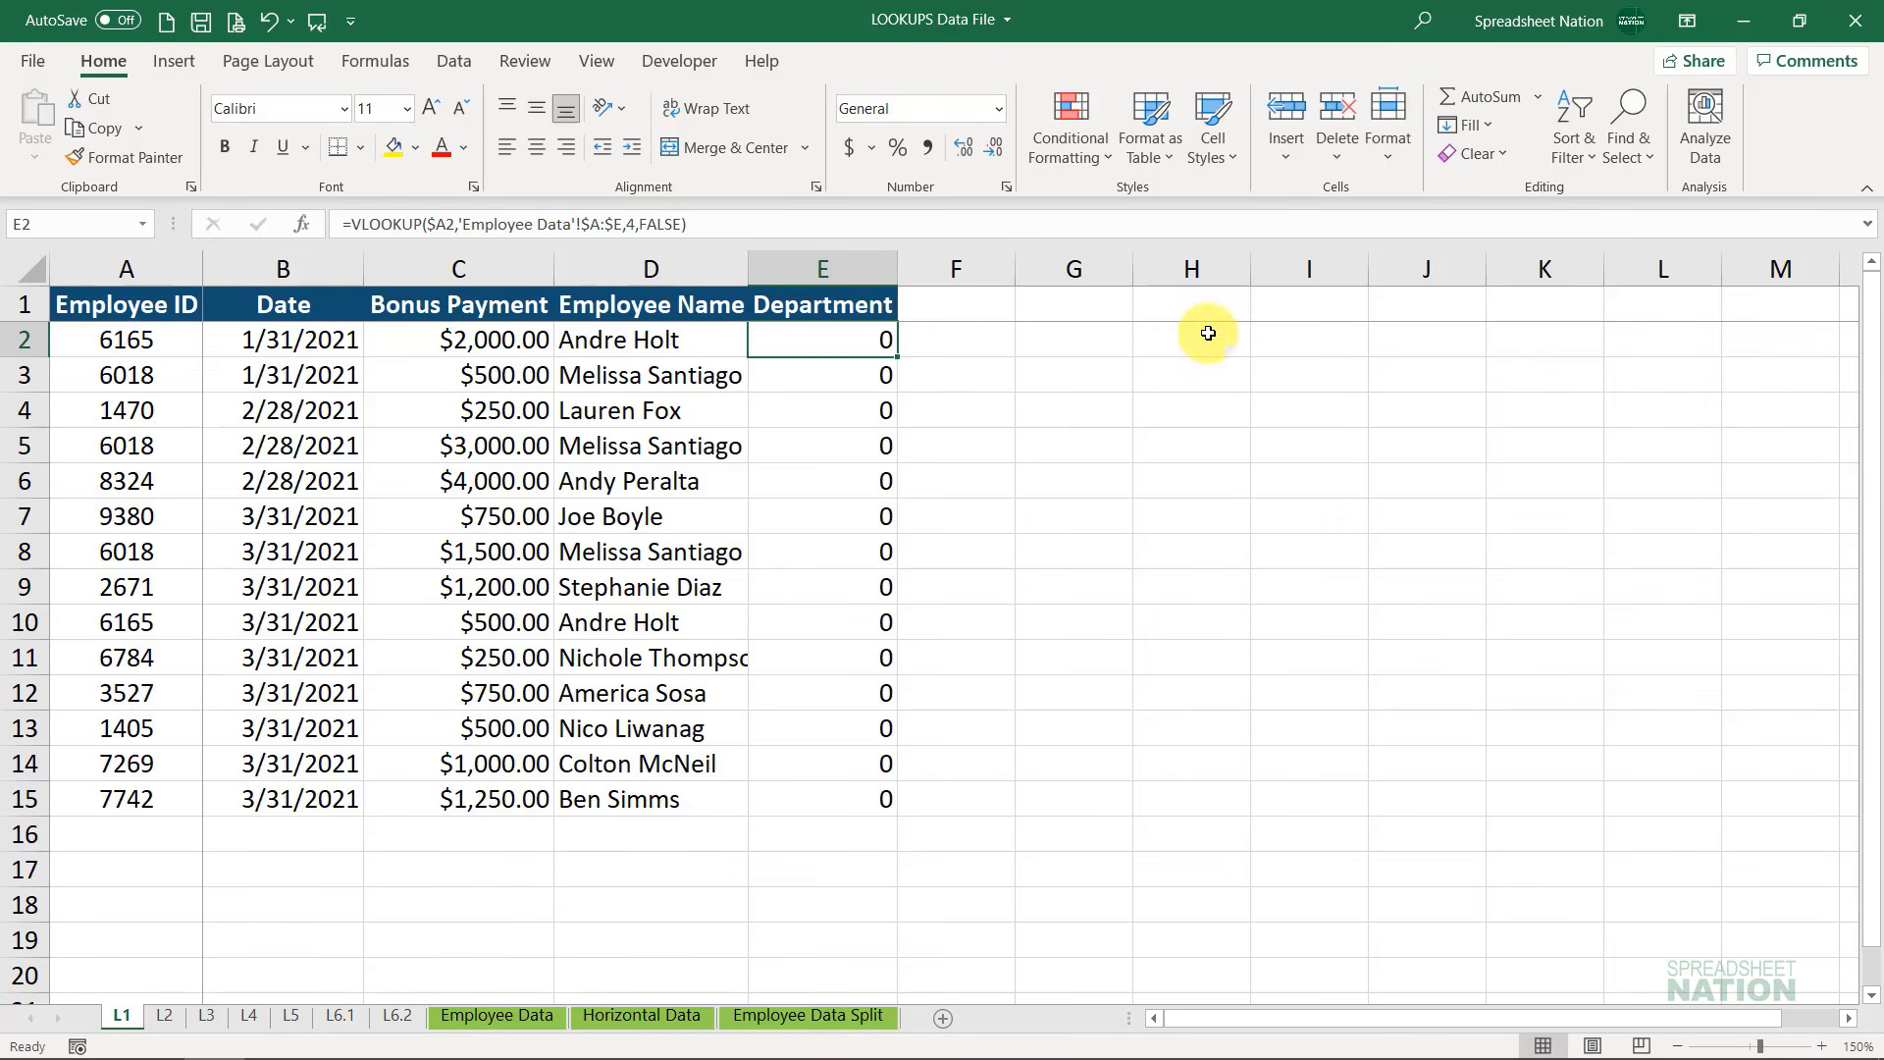
pyautogui.press('F2')
pyautogui.press('Escape')
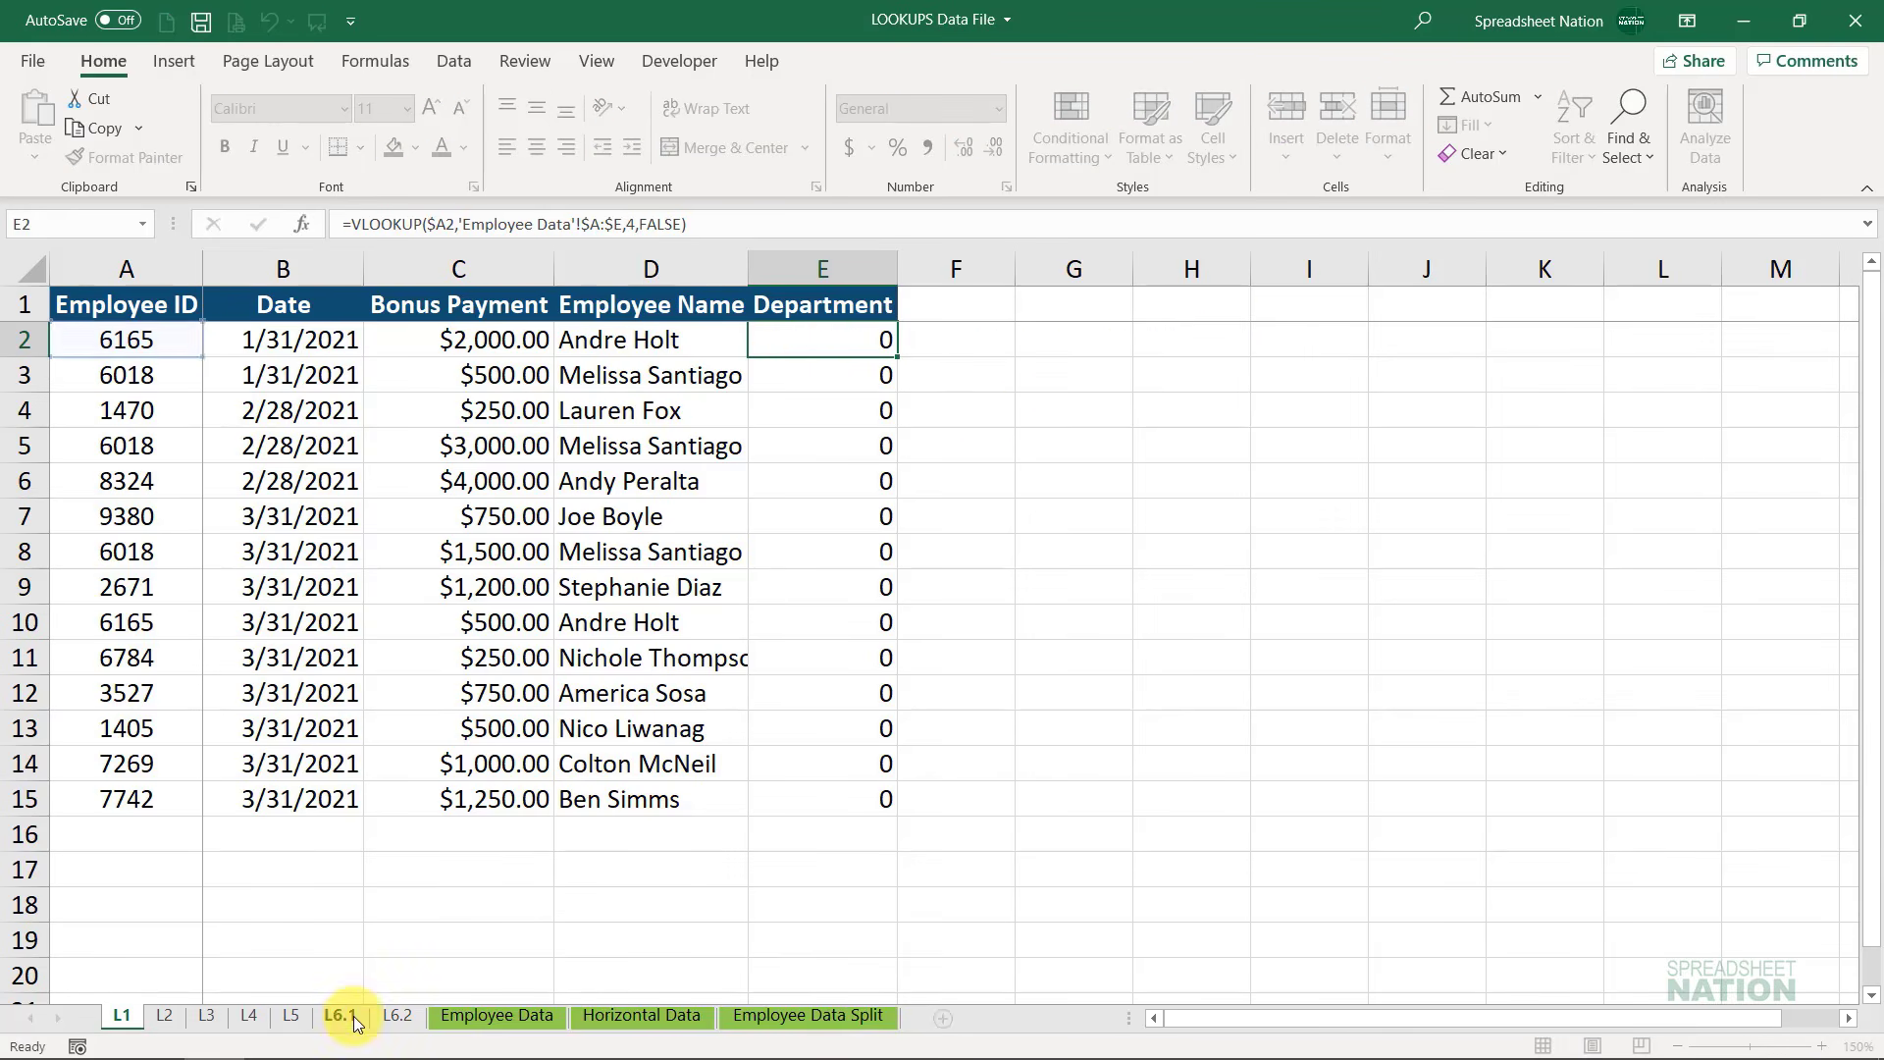
# Compare the positions of the Address and Department columns on Employee Data with the column index in L1's E2 formula
pyautogui.click(478, 998)
pyautogui.moveTo(105, 274); pyautogui.dragTo(526, 732)
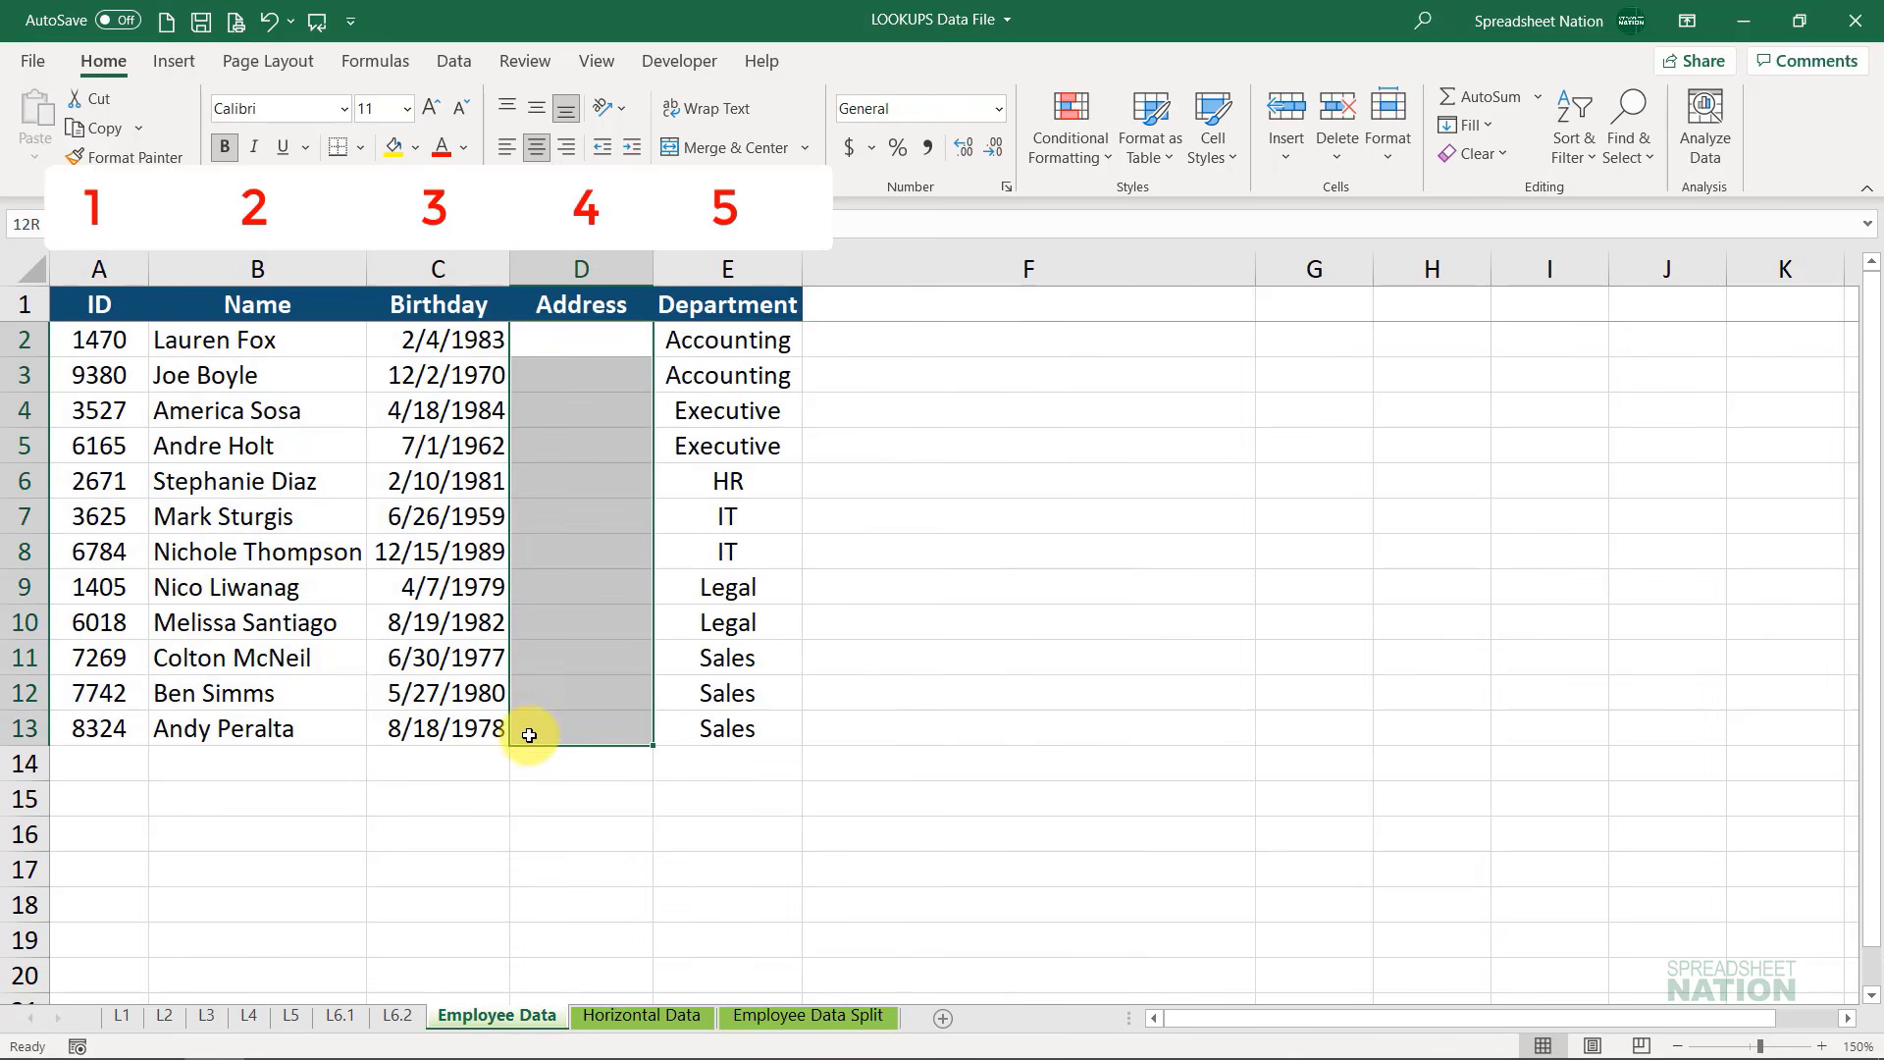
pyautogui.click(121, 1016)
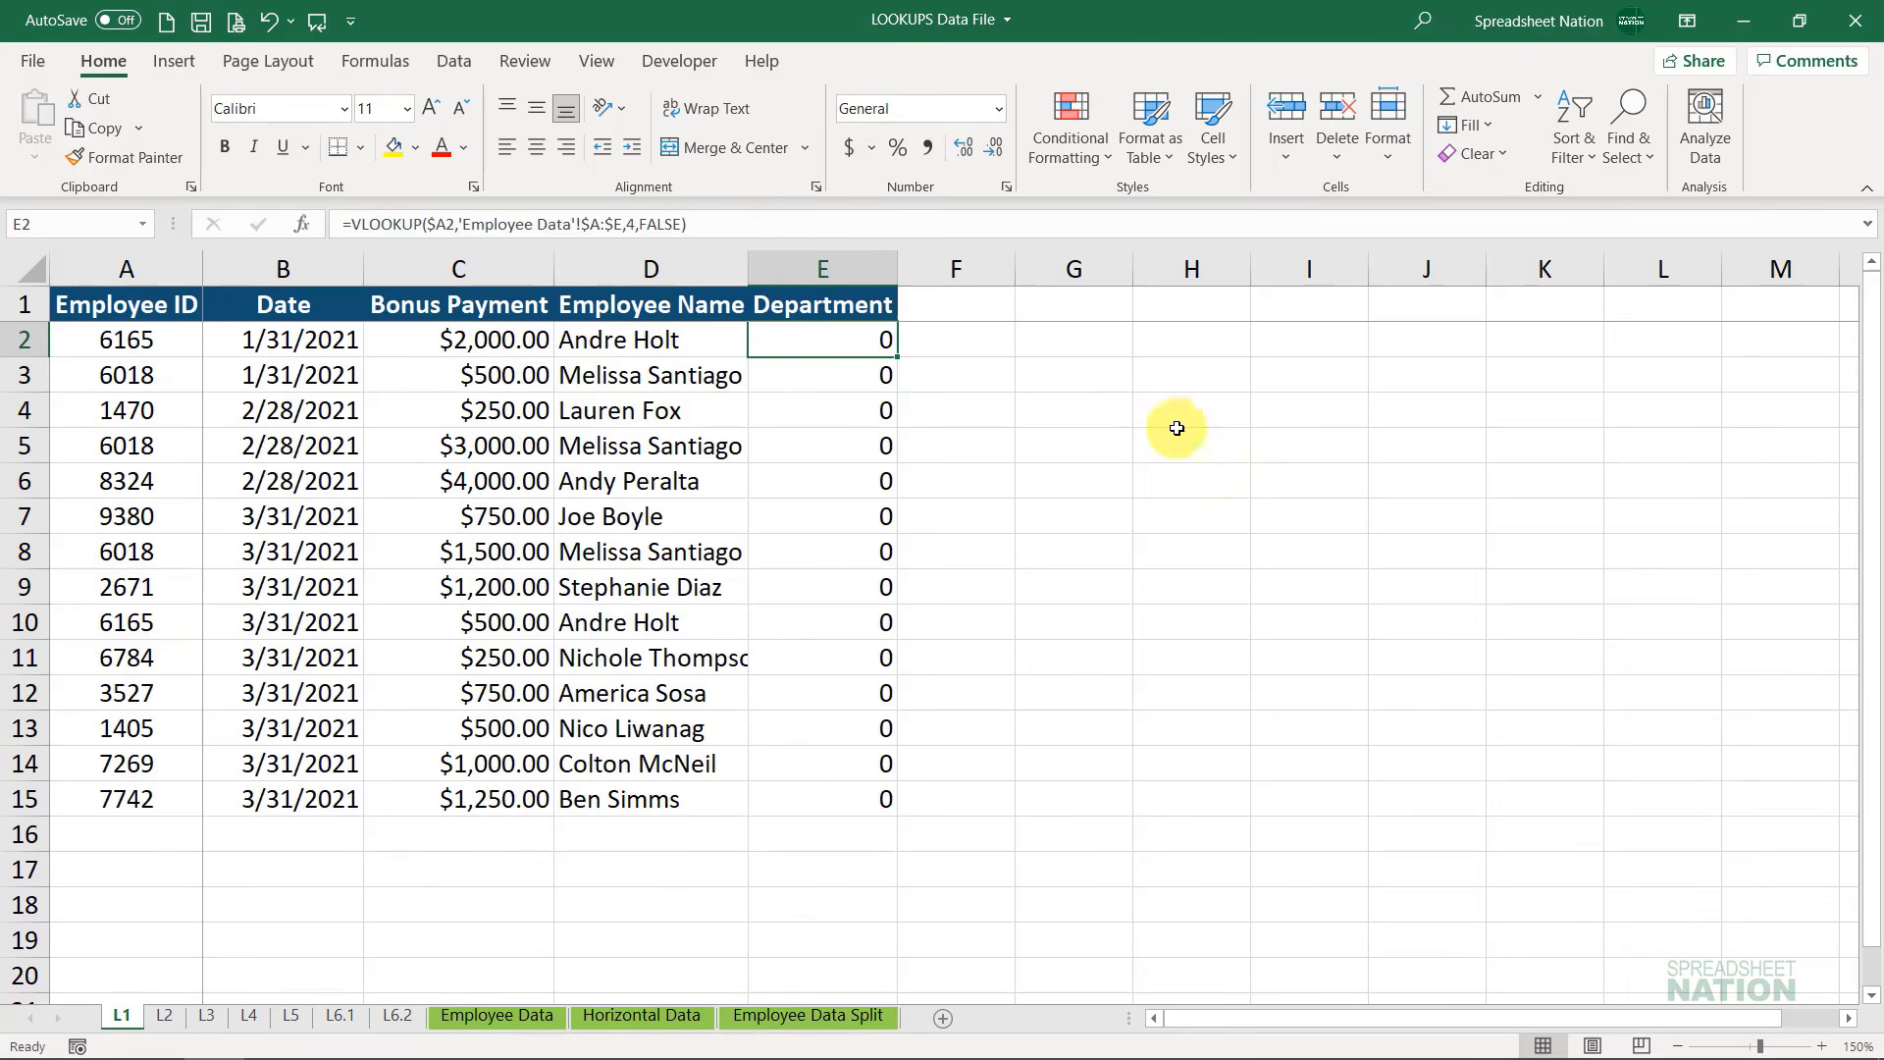
# Set the column index of the E2 VLOOKUP on sheet L1 to 5 and fill the formula down the Department column
pyautogui.press('F2')
pyautogui.click(1210, 339)
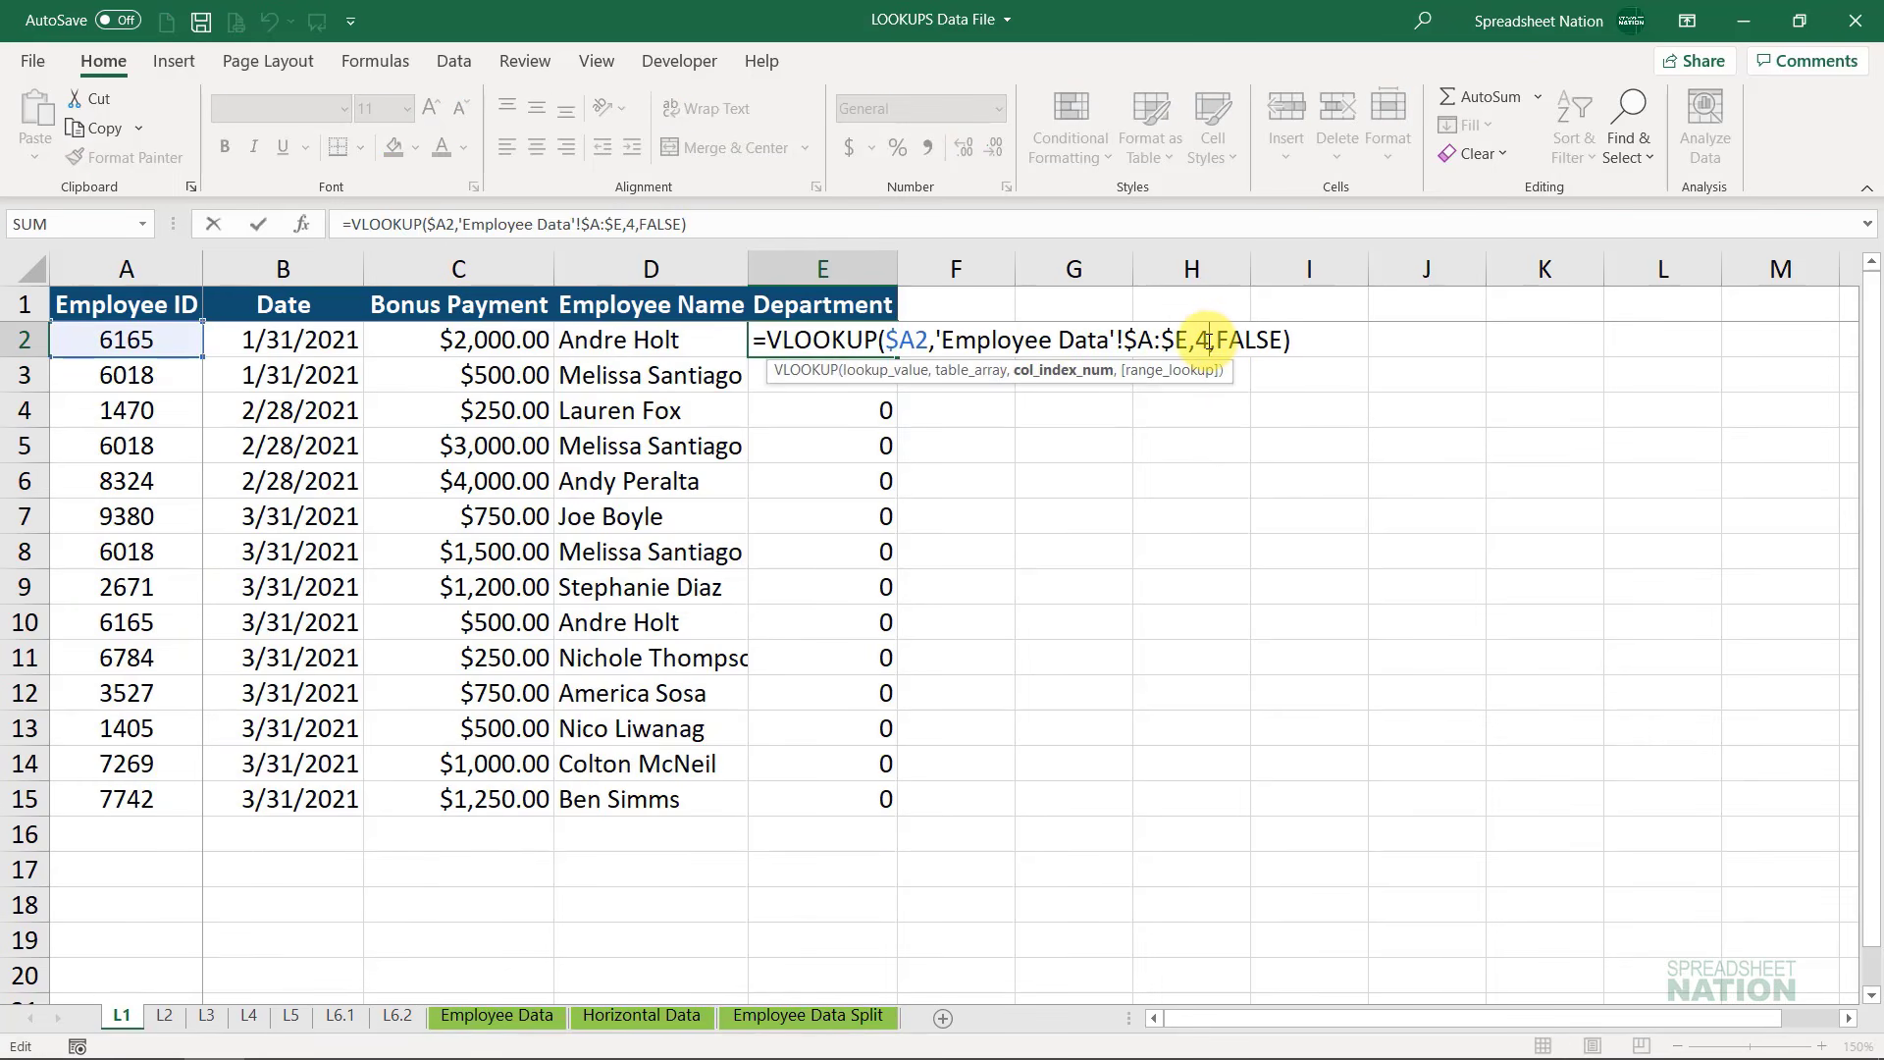
pyautogui.press('BackSpace')
pyautogui.write('5')
pyautogui.press('Return')
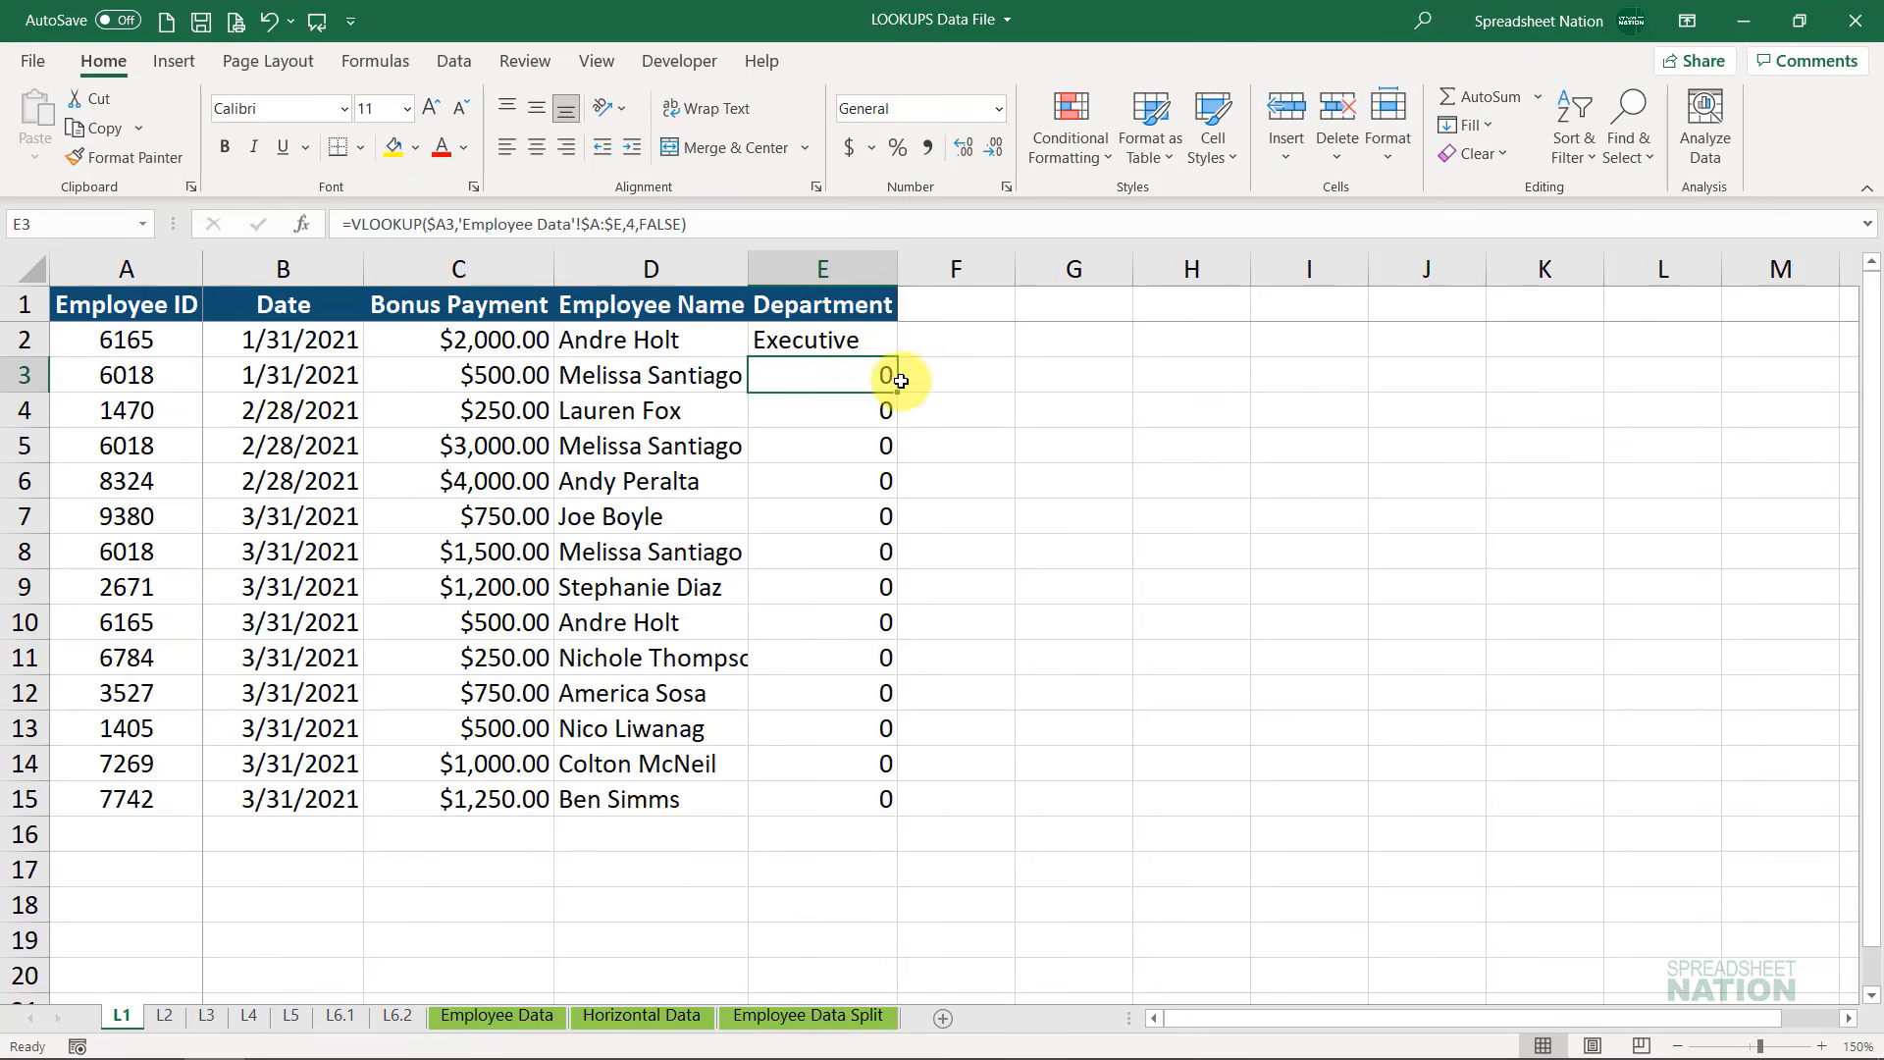
pyautogui.click(891, 346)
pyautogui.doubleClick(891, 346)
# Undo the column index edits on sheet L1 and the Address column insertion on the Employee Data sheet
pyautogui.hotkey('ctrl', 'z')
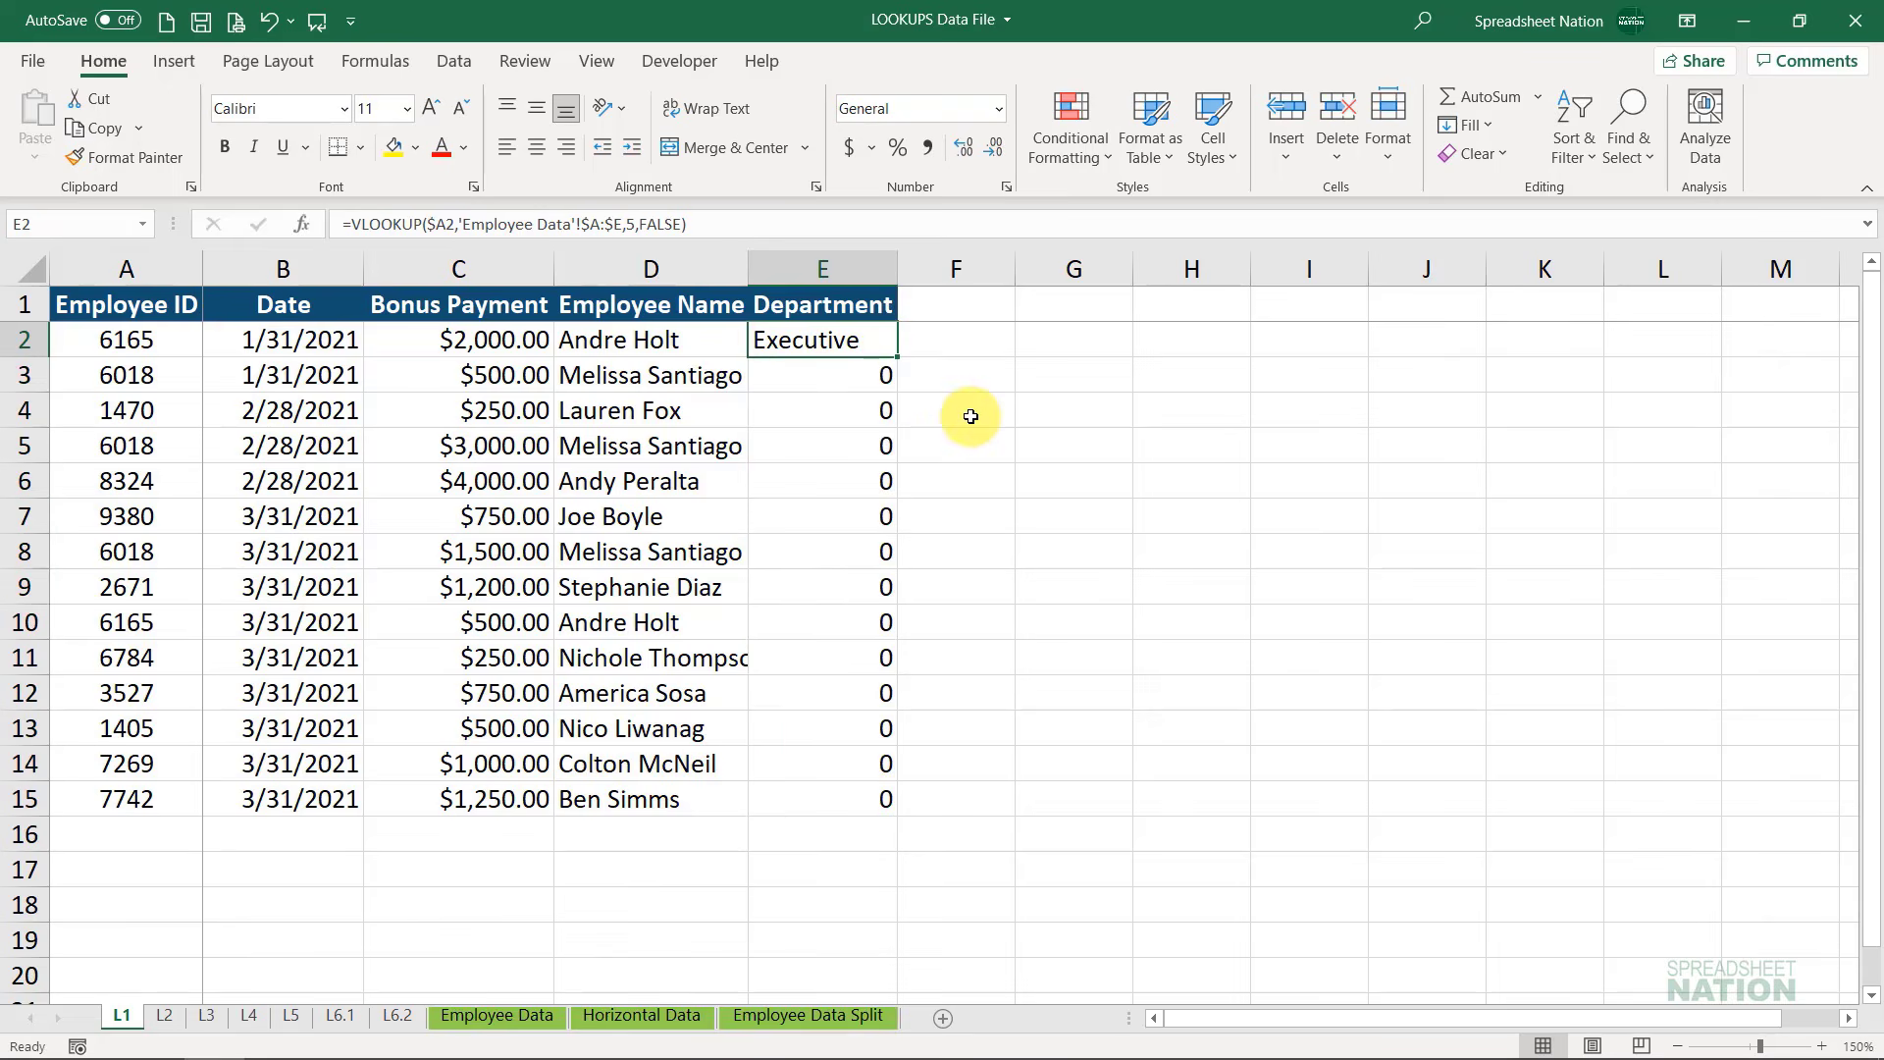
pyautogui.hotkey('ctrl', 'z')
pyautogui.hotkey('ctrl', 'z')
pyautogui.hotkey('ctrl', 'z')
pyautogui.hotkey('ctrl', 'z')
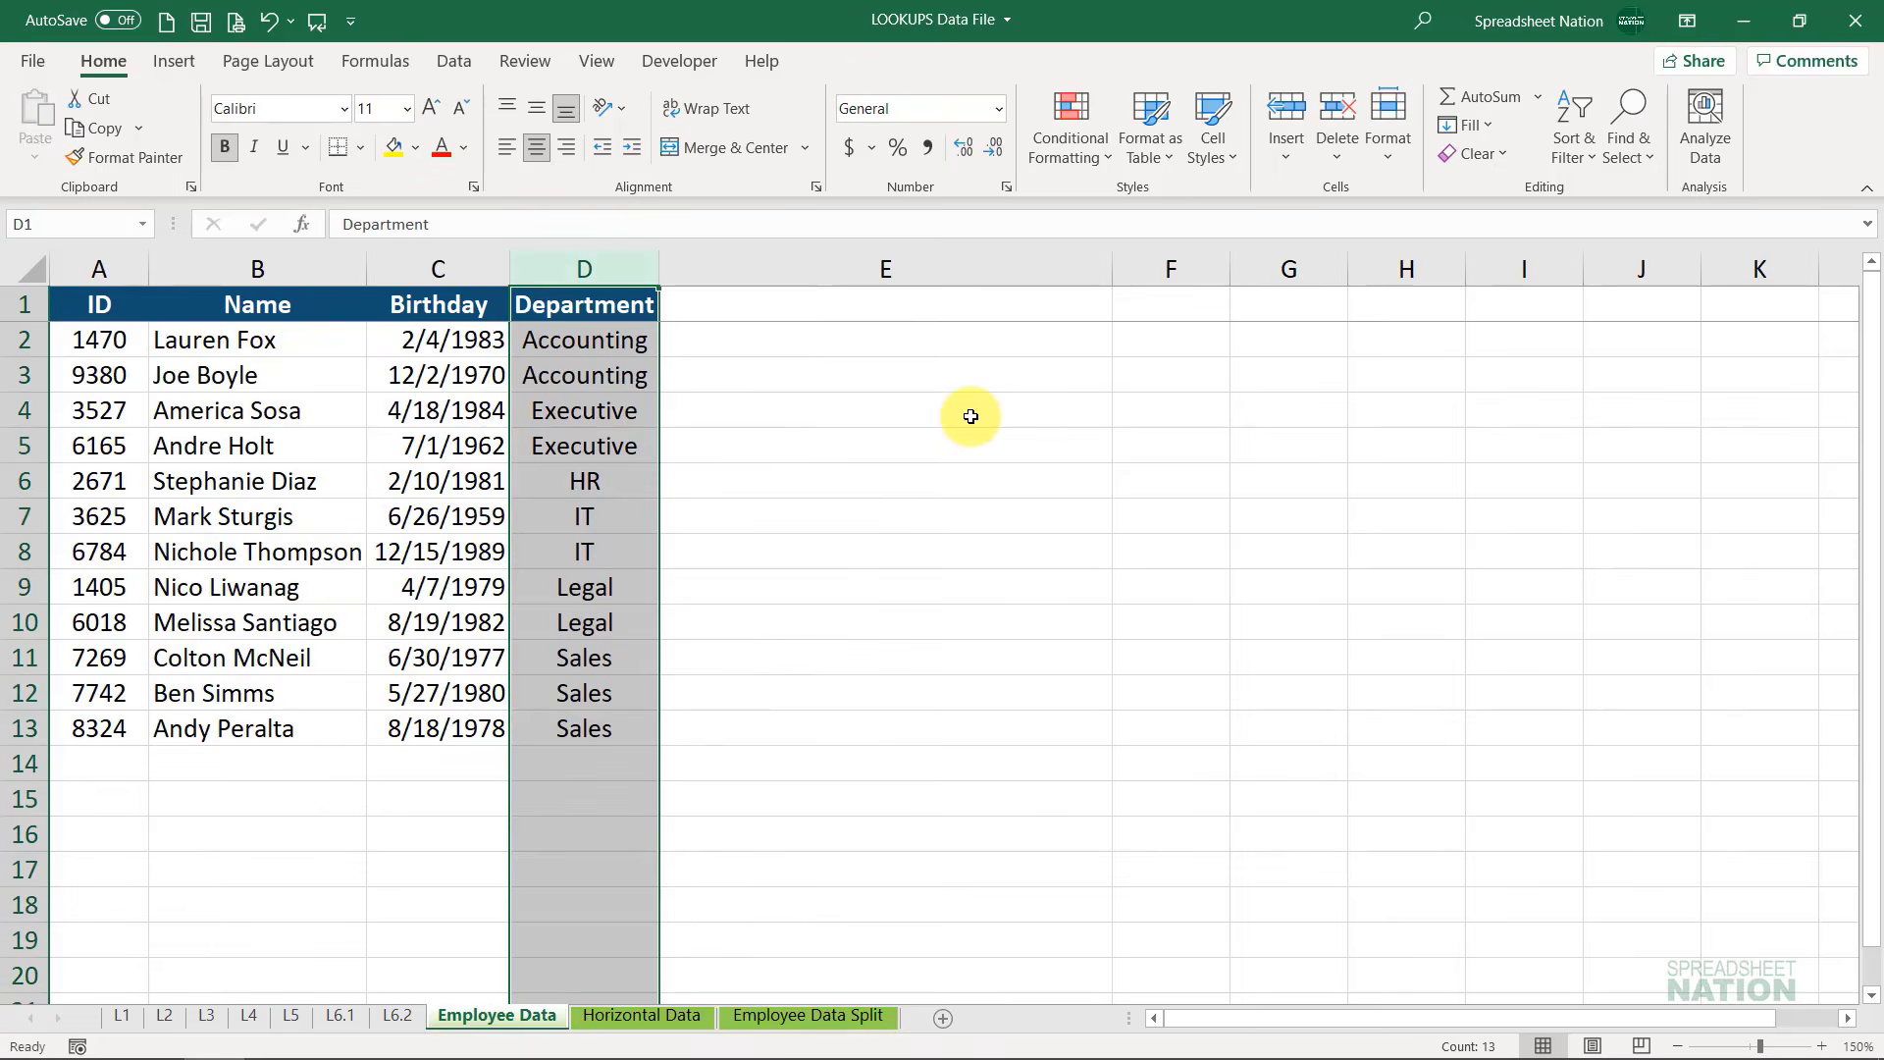
# Undo the remaining duplicate-record changes in row 14 of Employee Data, back to the original Department lookups on sheet L1
pyautogui.hotkey('ctrl', 'z')
pyautogui.hotkey('ctrl', 'z')
pyautogui.hotkey('ctrl', 'z')
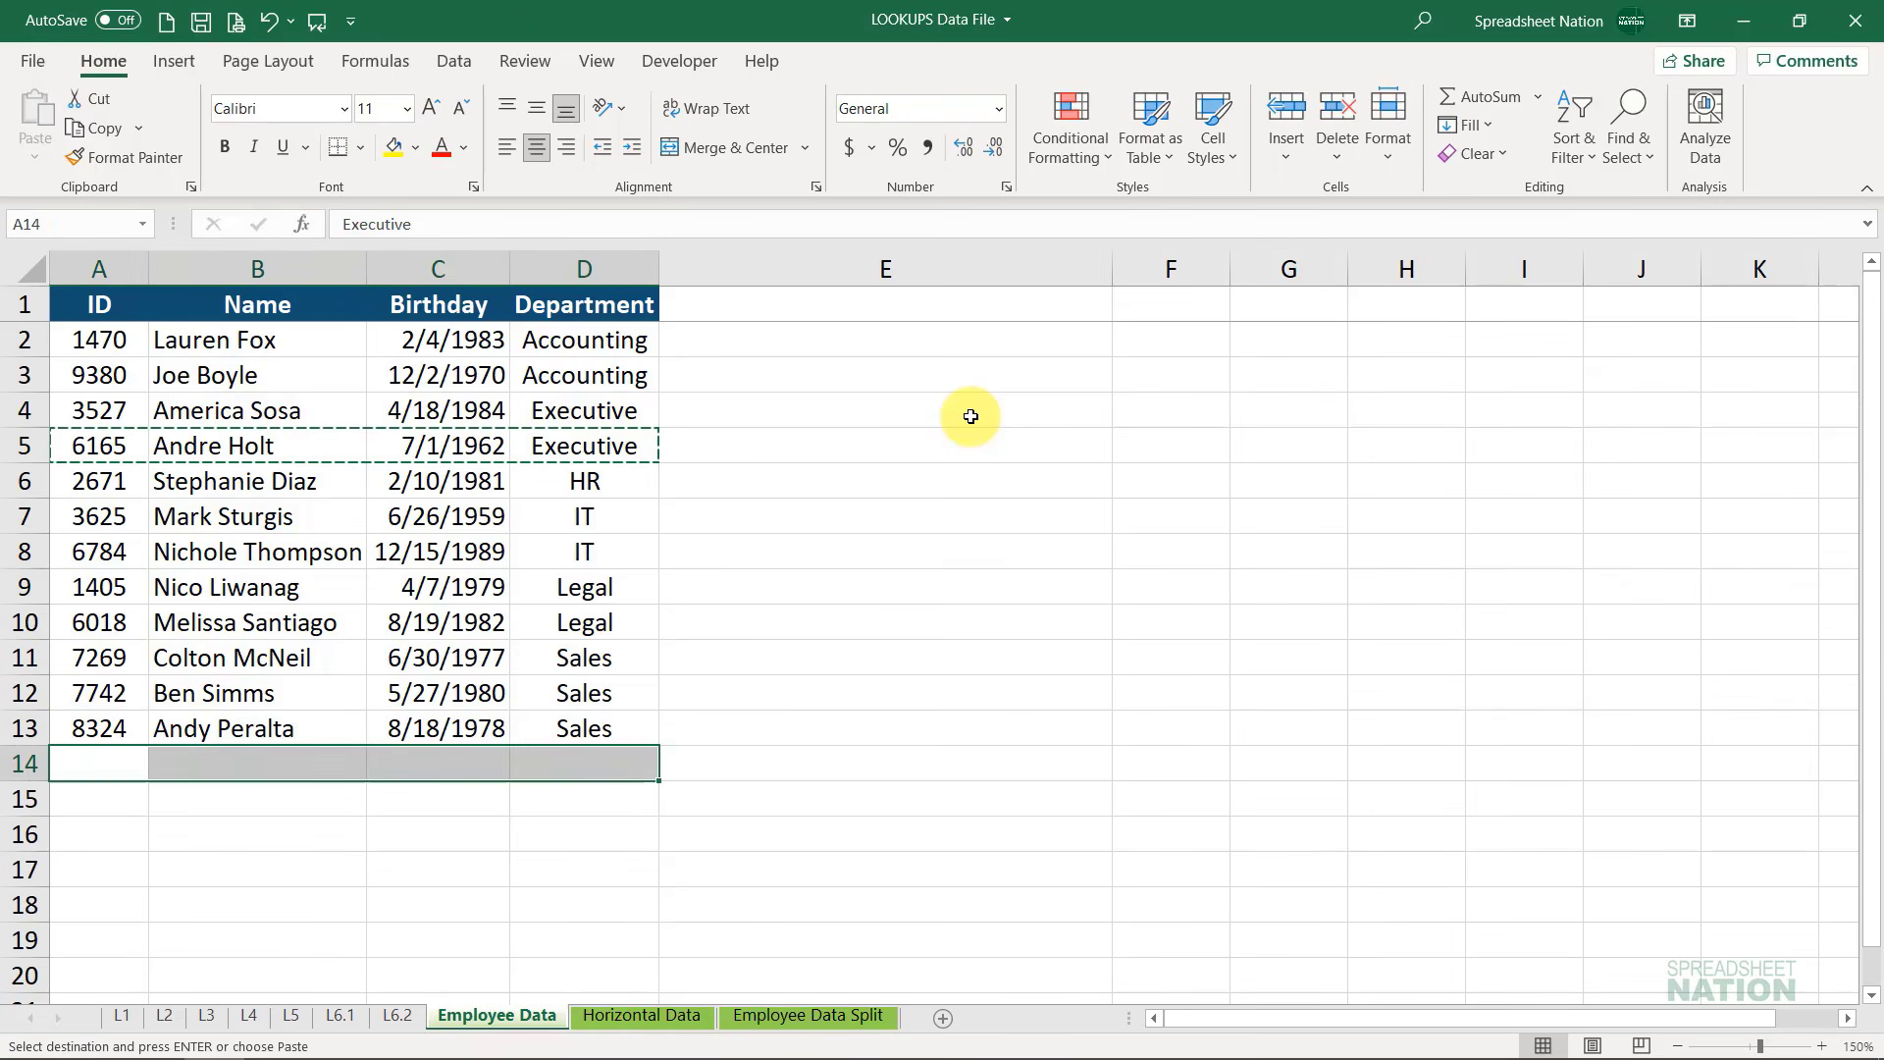
pyautogui.hotkey('ctrl', 'z')
pyautogui.hotkey('ctrl', 'z')
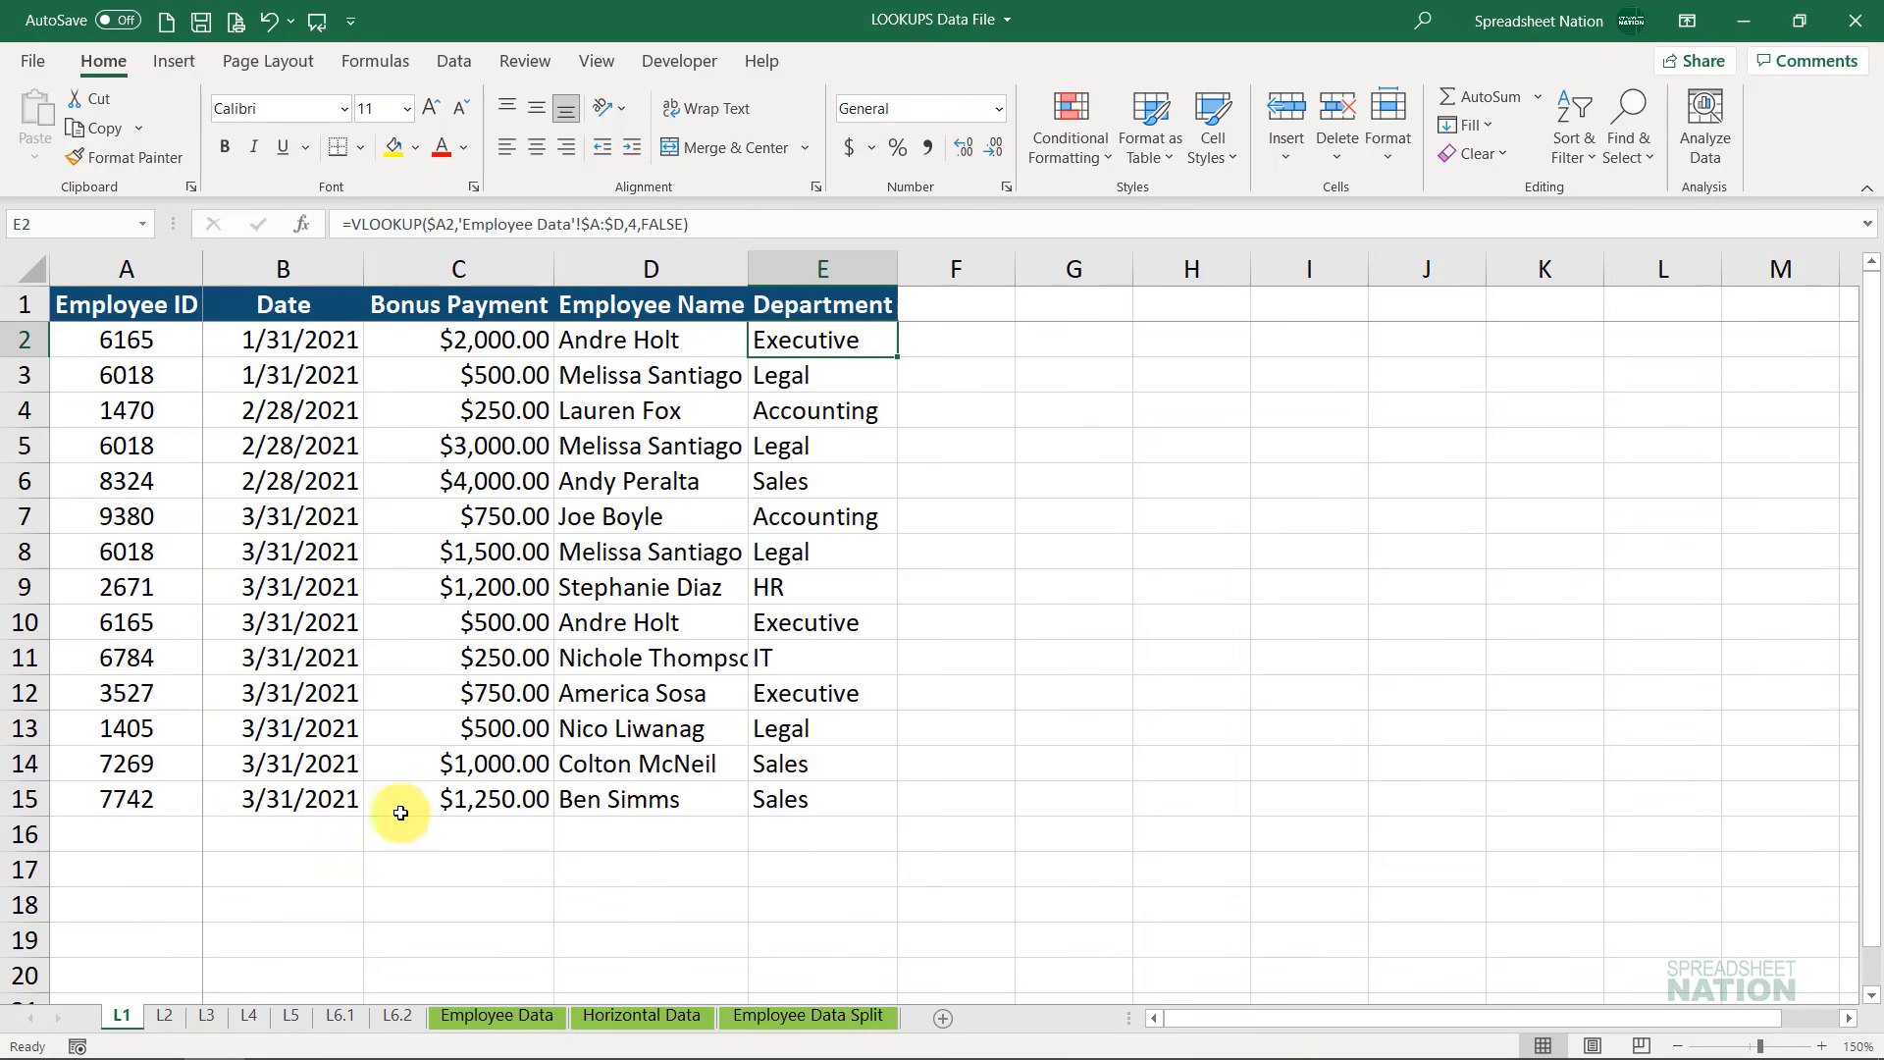